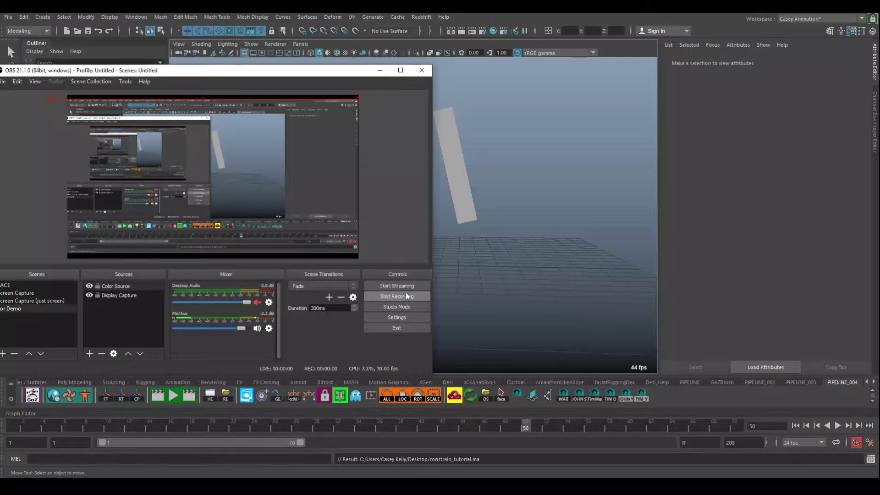
Play the two boxes' swing animation, stop at frame 32, and select each cube to inspect it
left_click_drag(278, 71, 96, 43)
left_click(288, 14)
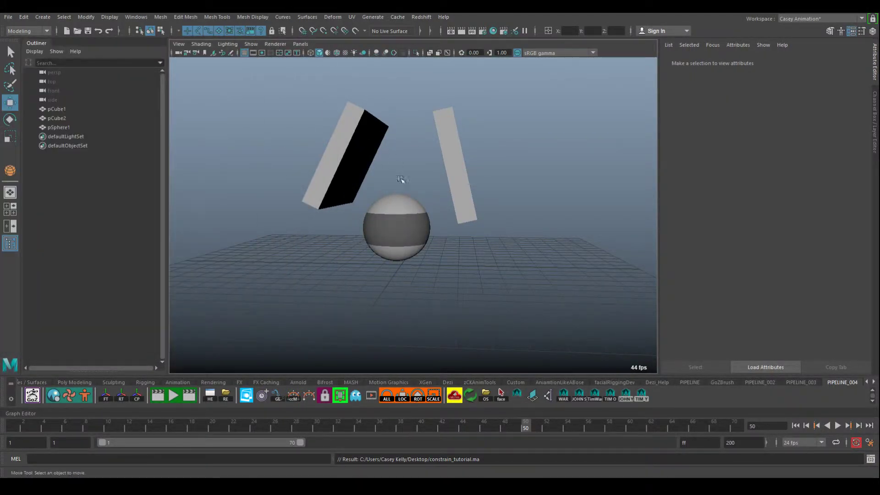
mouse_move(394, 203)
left_mouse_down("alt")
mouse_move(434, 207)
mouse_move(426, 210)
left_mouse_up("alt")
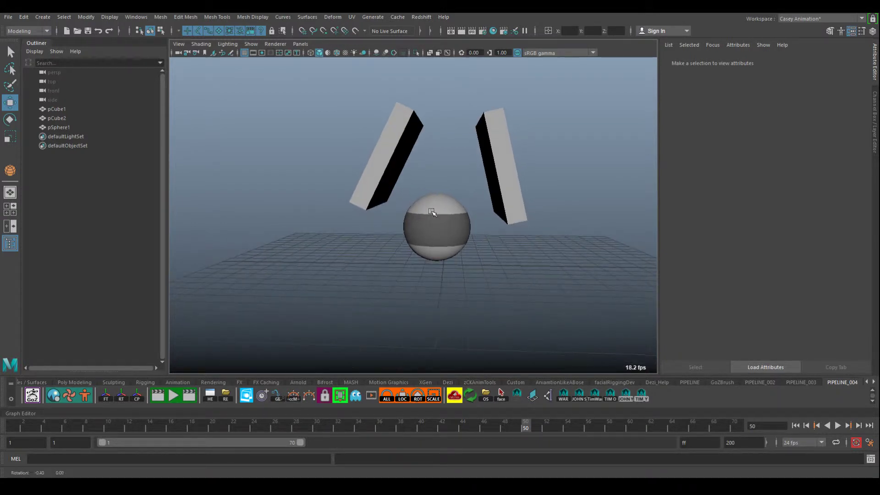
left_click(25, 428)
key("alt+v")
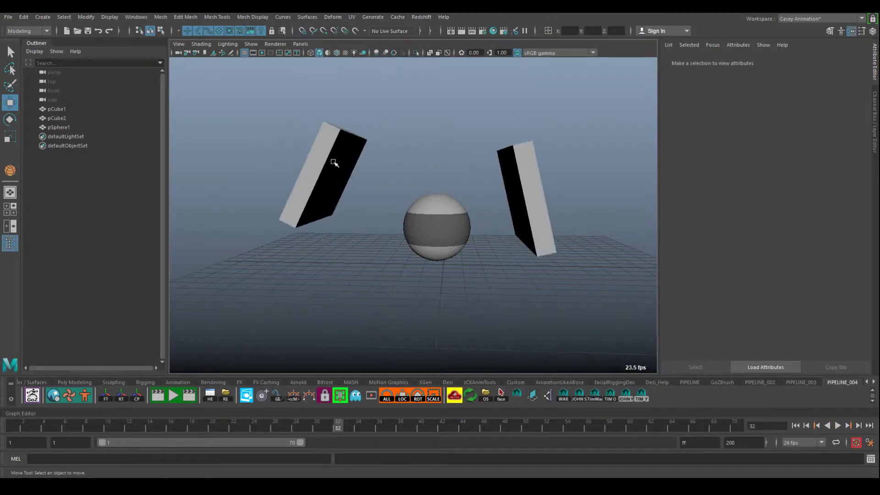
left_click(334, 162)
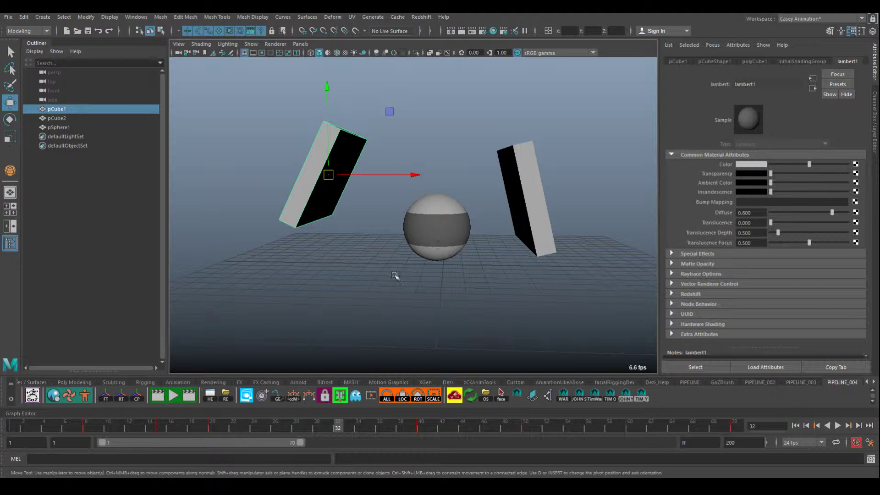
left_click_drag(447, 269, 445, 271, "alt")
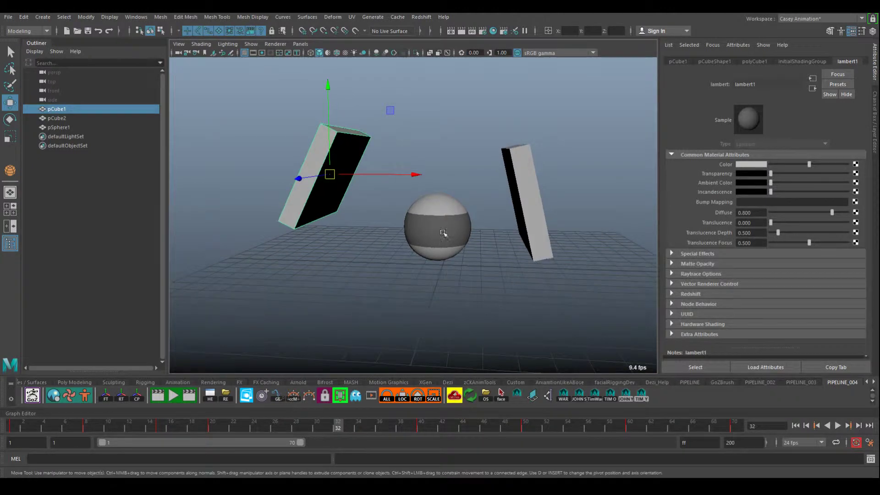
left_click(526, 195)
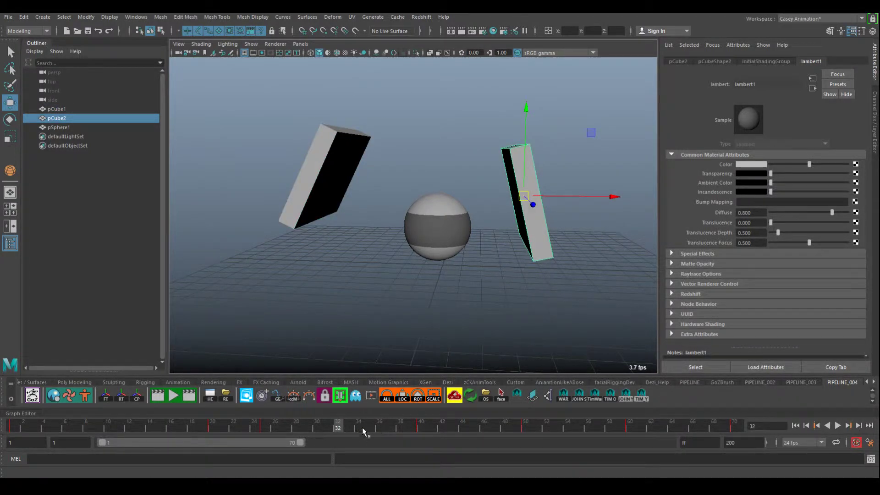
Scrub through the right box's motion, stop playback, return to frame 1 and select pSphere1
left_click_drag(362, 427, 468, 415)
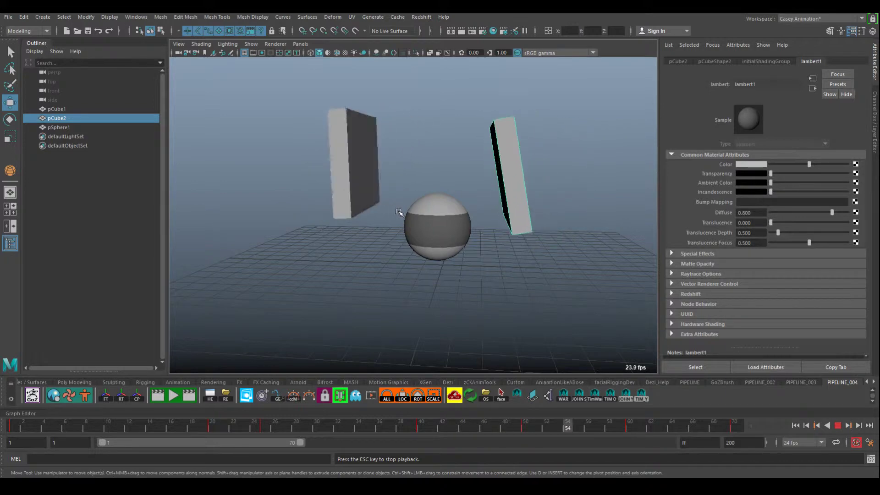
key("Escape")
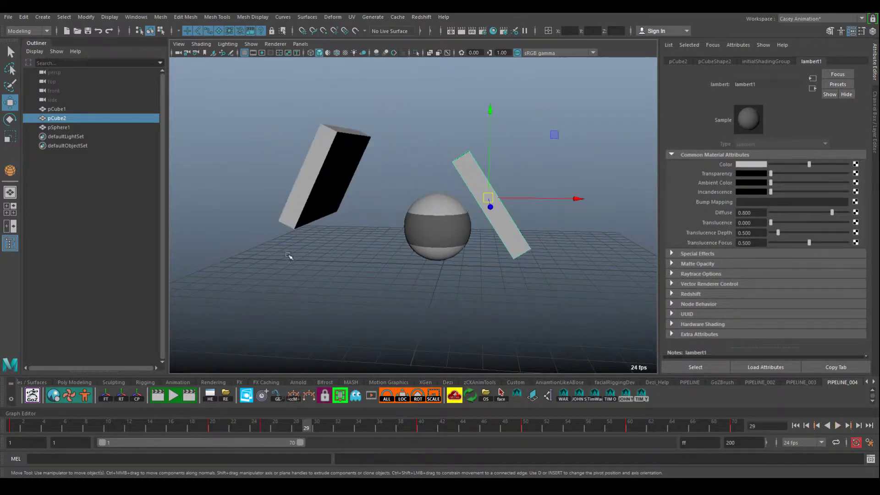
left_click(13, 425)
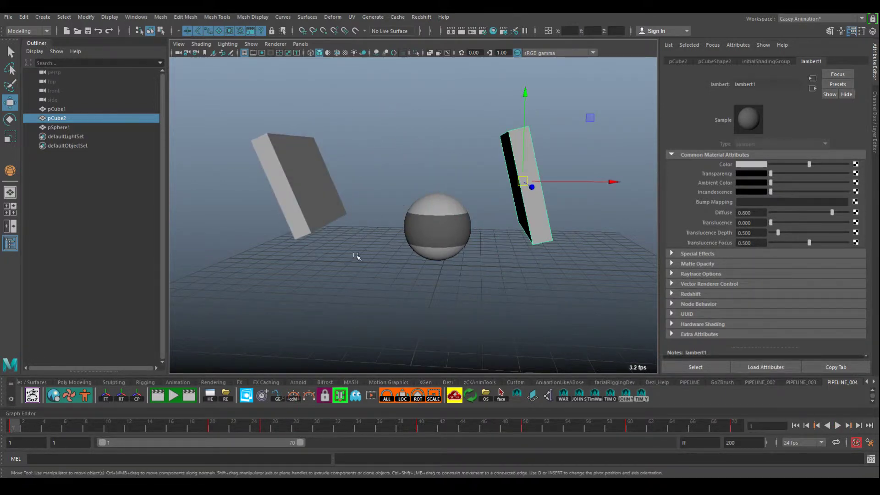
mouse_move(357, 257)
left_mouse_down("alt")
mouse_move(346, 252)
mouse_move(363, 250)
left_mouse_up("alt")
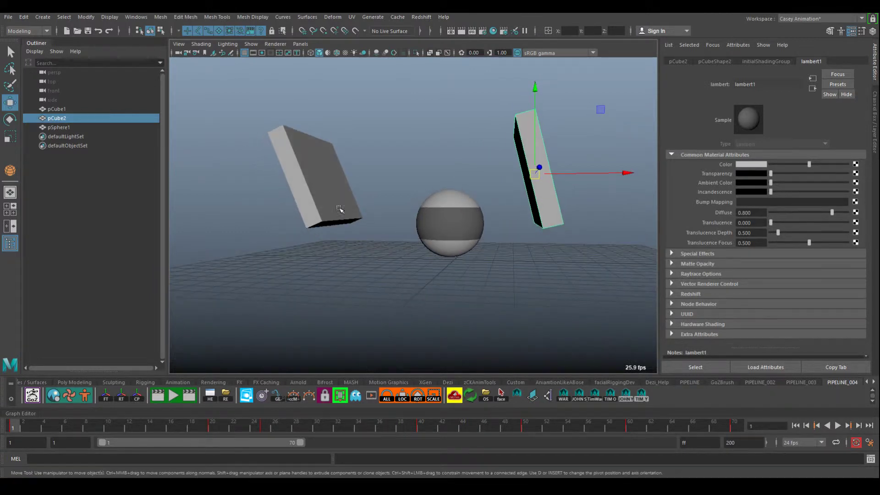
left_click(457, 238)
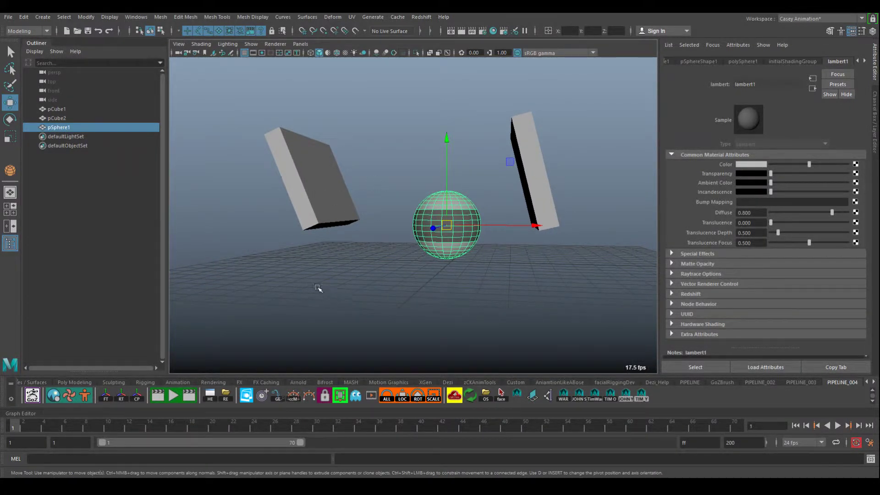
left_click_drag(318, 288, 333, 289, "alt")
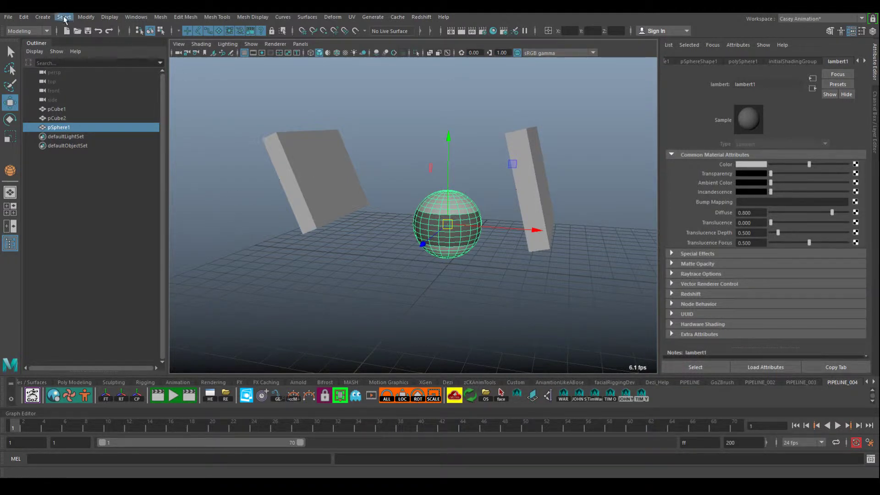
Create locator1, lift it to Translate Y 2.296 in the sphere, and select its Local Scale channels
left_click(43, 18)
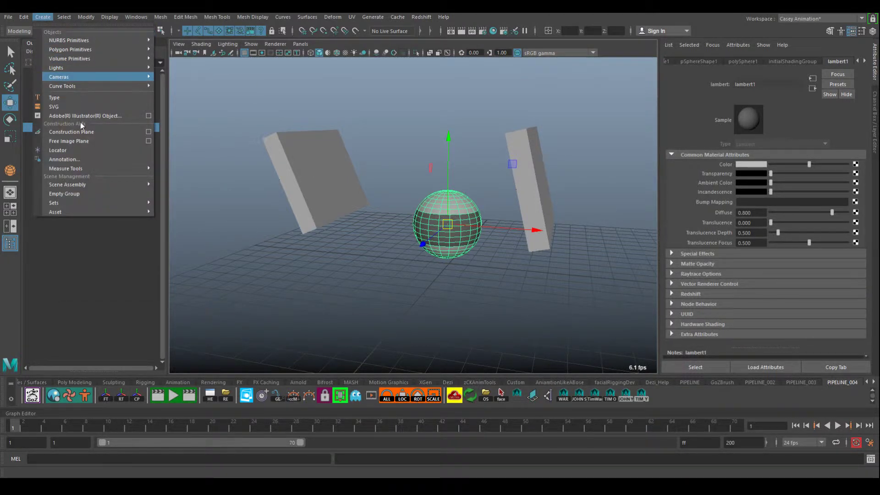
left_click(64, 150)
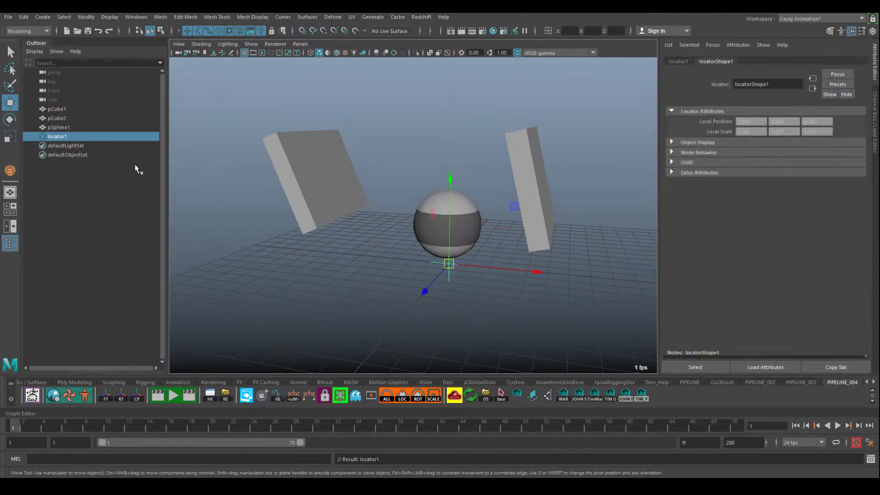
left_click(876, 120)
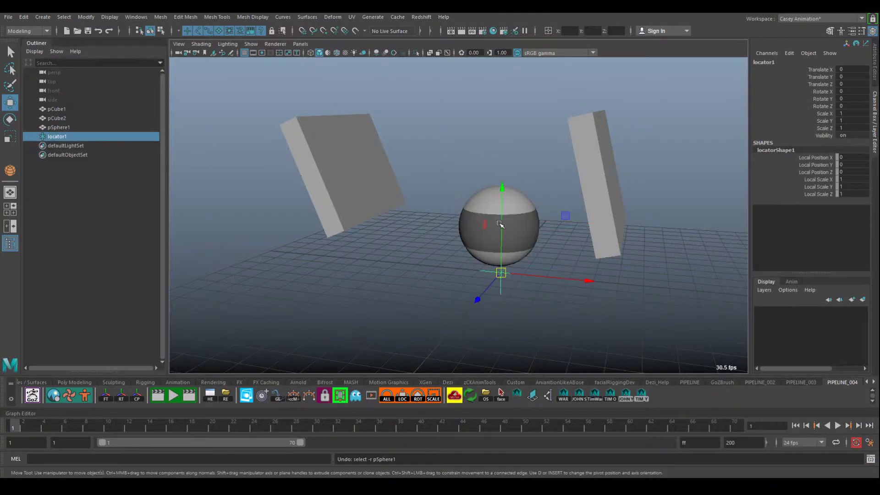
left_click_drag(498, 228, 501, 223)
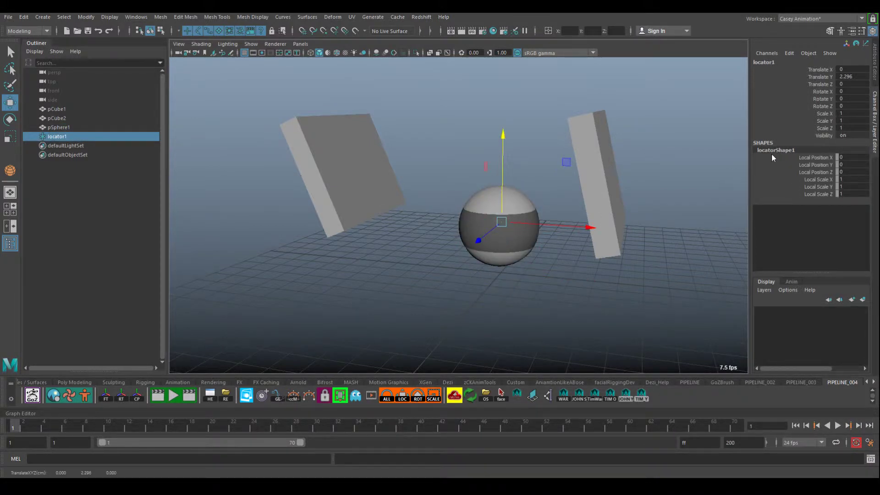
left_click_drag(820, 180, 799, 195)
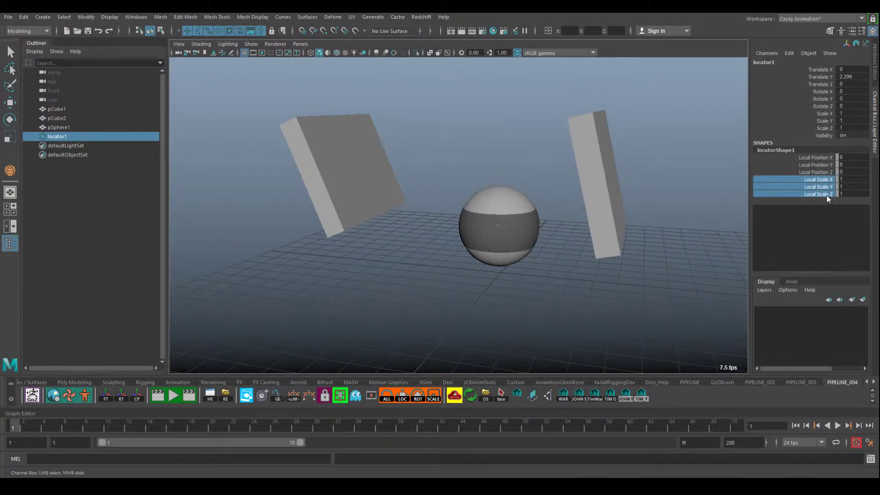
Set locator1's Local Scale X, Y and Z to 3
middle_click_drag(578, 222, 584, 219)
left_click(851, 194)
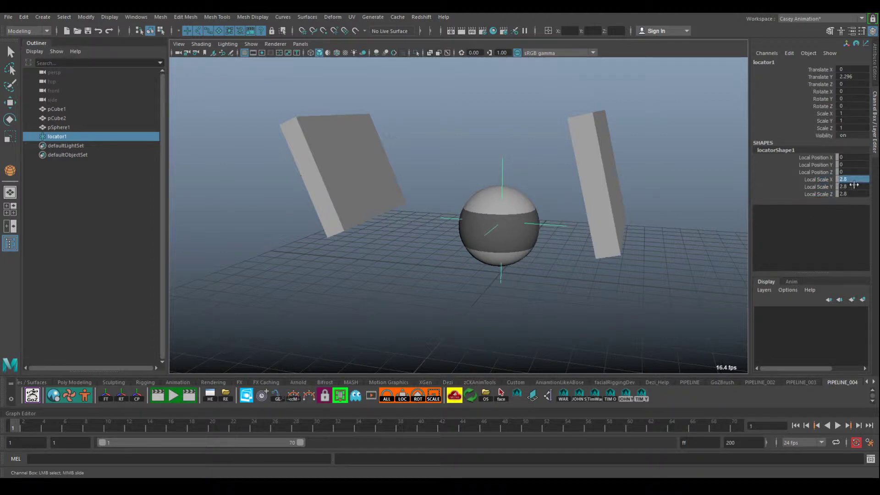
type("3")
key("Return")
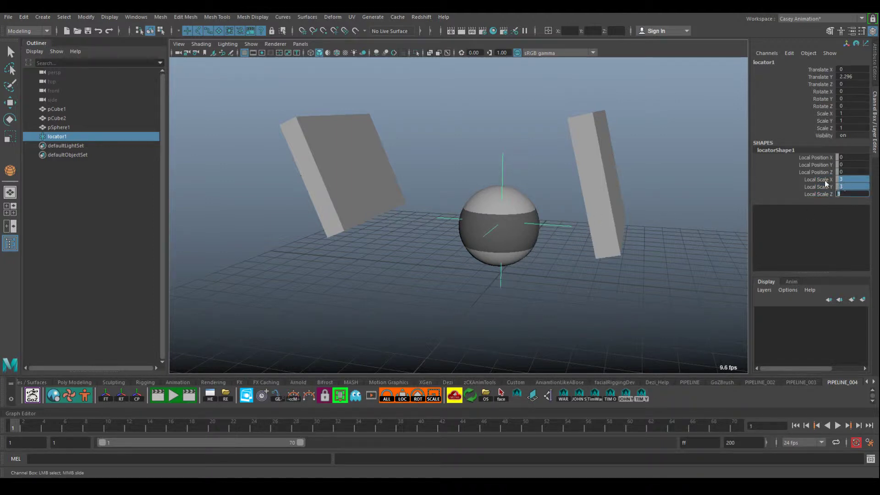
Move locator1 to Translate X -0.178, Y 1.727, Z -0.687 inside the sphere
left_click_drag(624, 216, 518, 223, "alt")
key("w")
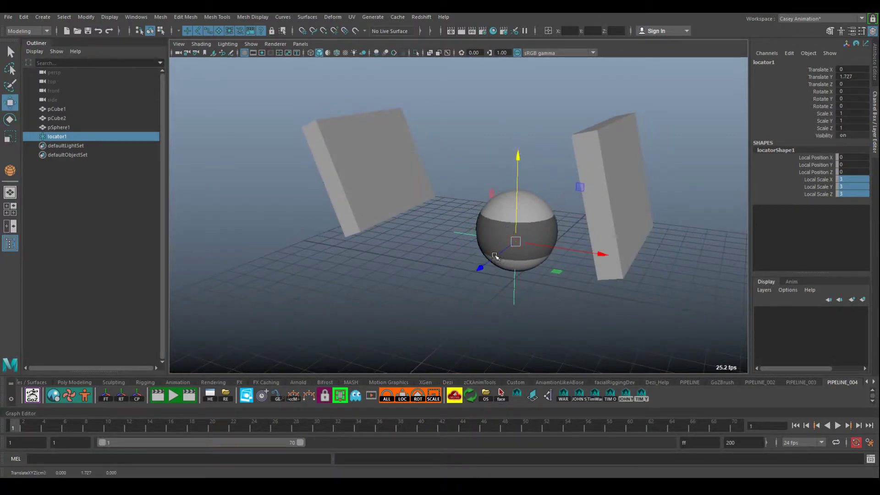
left_click_drag(498, 258, 614, 250)
key("r")
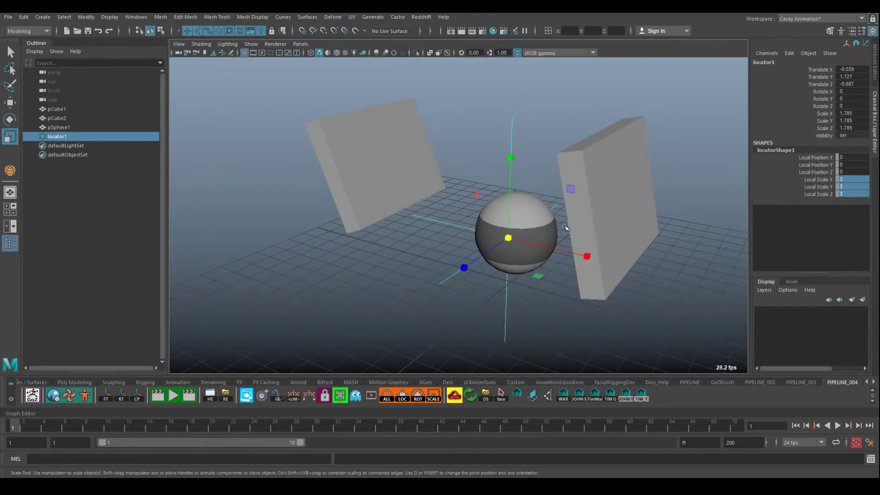
key("ctrl+z")
left_click_drag(525, 263, 536, 285, "alt")
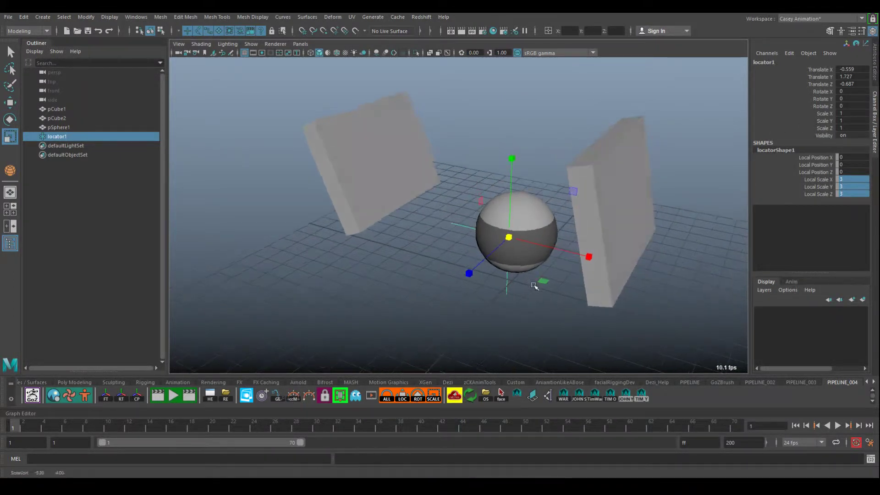
scroll(573, 254, "up", 4)
left_click_drag(573, 253, 543, 250, "alt")
Nudge locator1 to Translate X -0.361, Y 1.727, Z -0.987 near the sphere's centre
key("w")
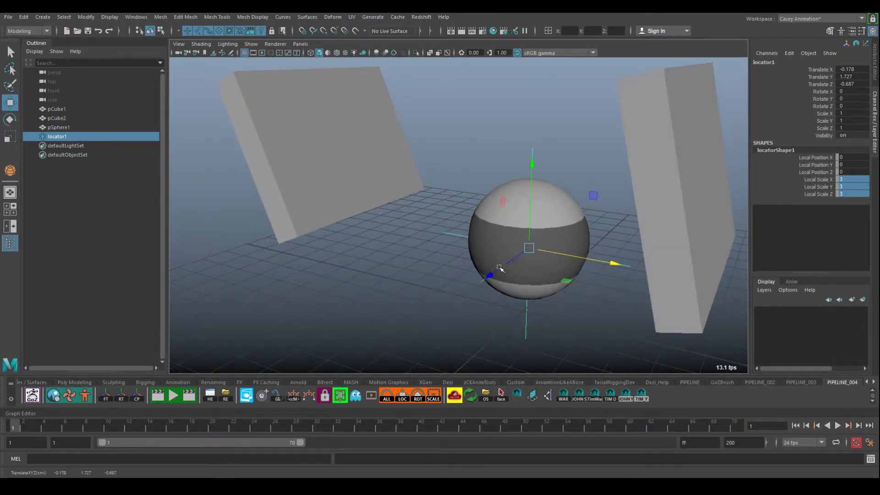
left_click_drag(489, 273, 534, 169)
left_click(530, 234)
left_click(538, 168)
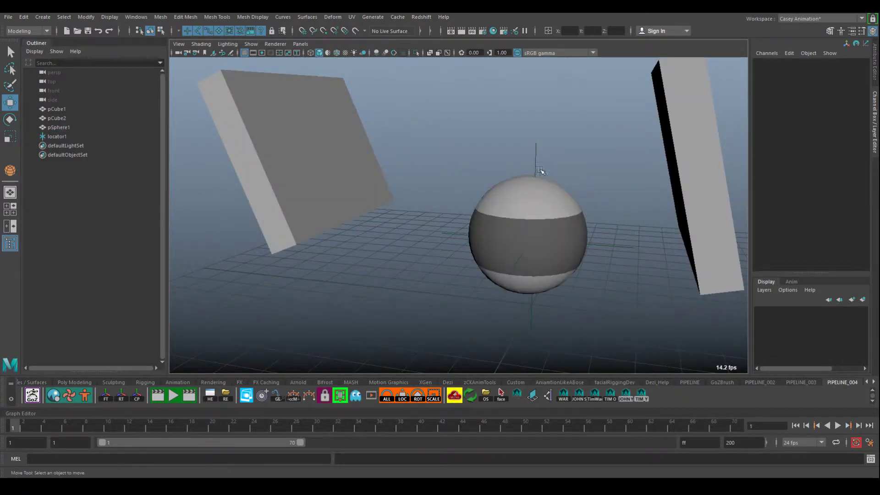
left_click(539, 168)
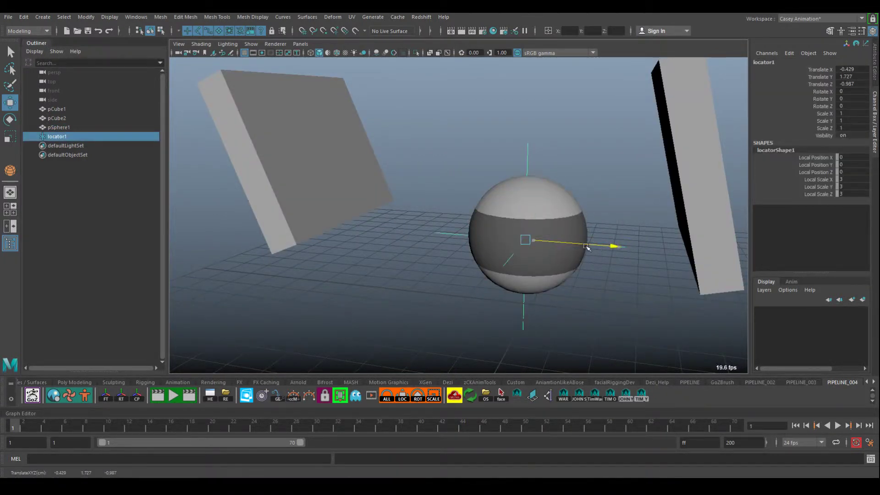
left_click_drag(580, 235, 566, 245, "alt")
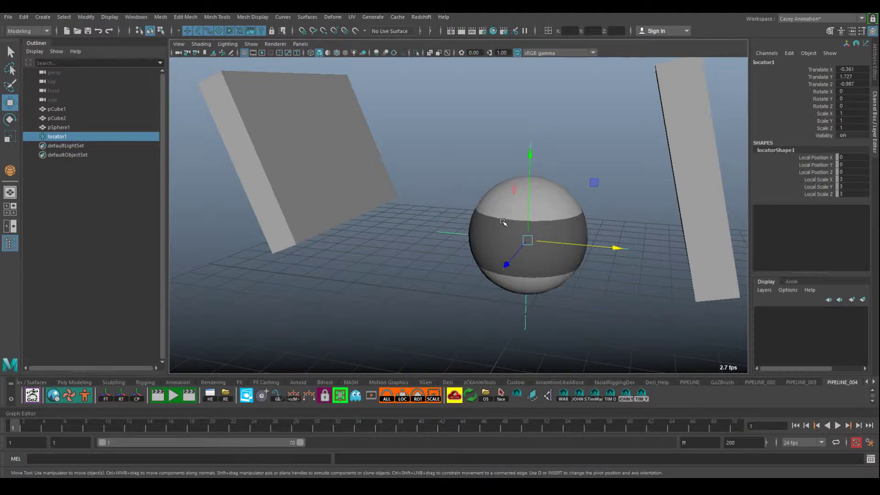
Select locator1 first, then add pSphere1 to the selection
left_click(550, 230)
left_click_drag(552, 234, 550, 233, "alt")
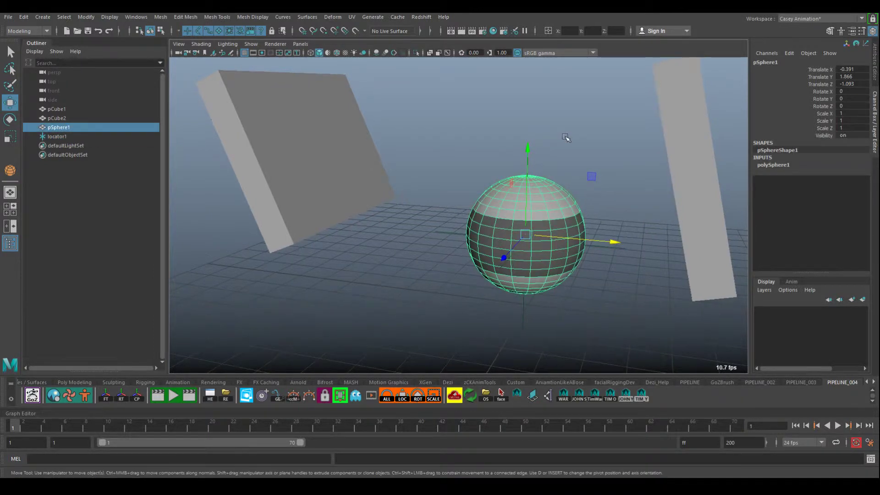
left_click(568, 138)
left_click(530, 170)
left_click_drag(531, 171, 537, 201, "alt")
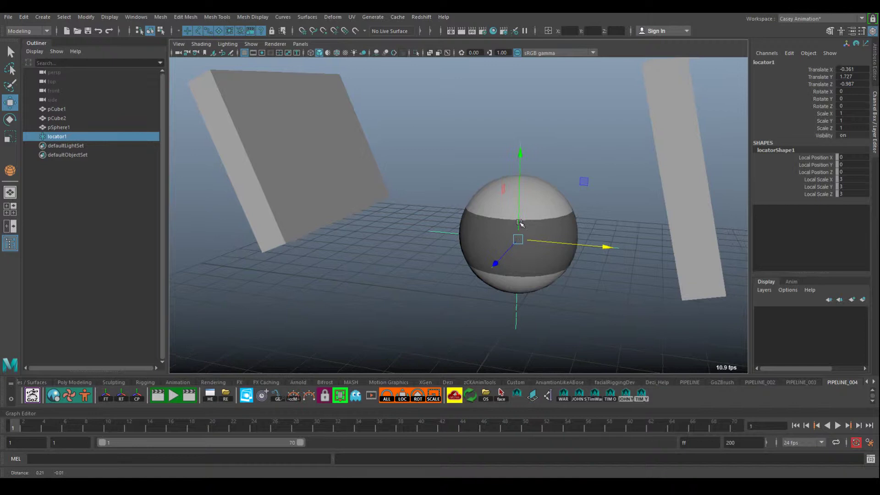
left_click(550, 202)
left_click(540, 152)
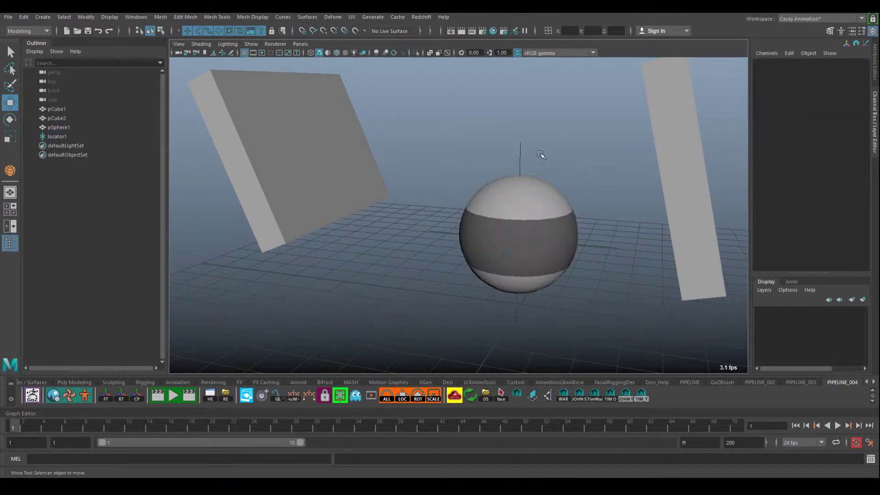
left_click(535, 184, "shift")
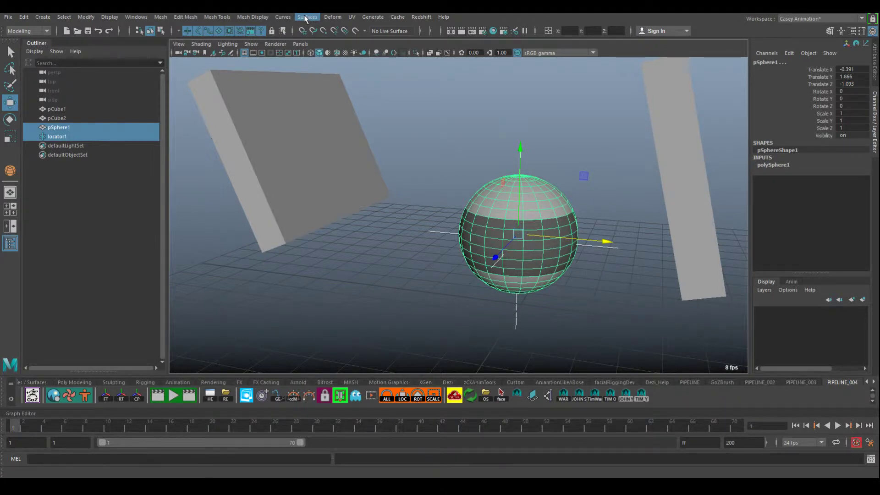
In the Animation menu set, parent-constrain pSphere1 to locator1
left_click(40, 31)
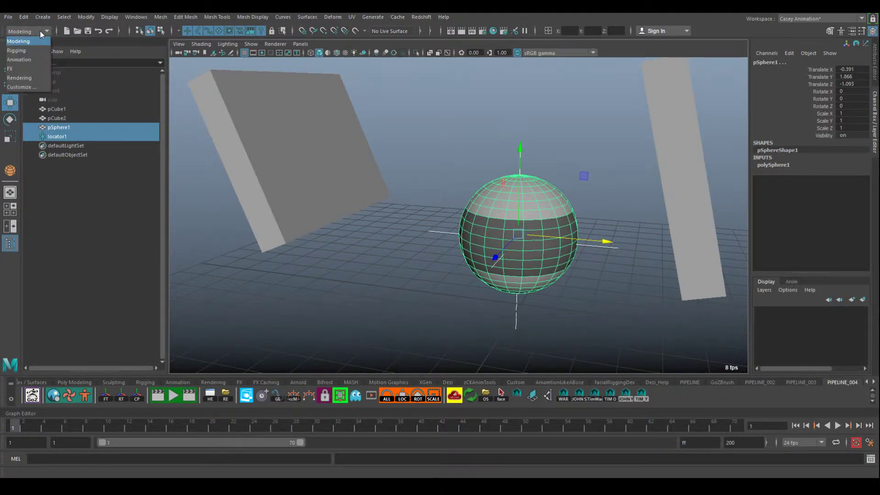
left_click(26, 59)
left_click(259, 17)
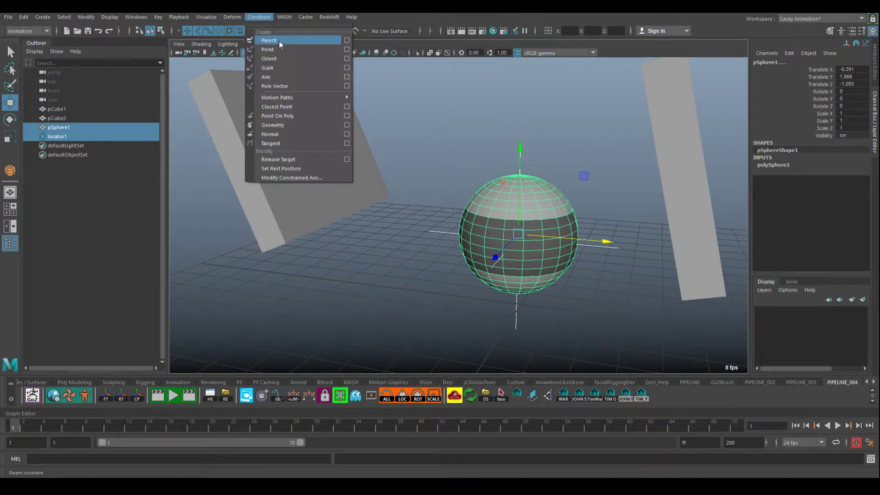
left_click(293, 40)
Select locator1 and move it to check the sphere follows
left_click(541, 131)
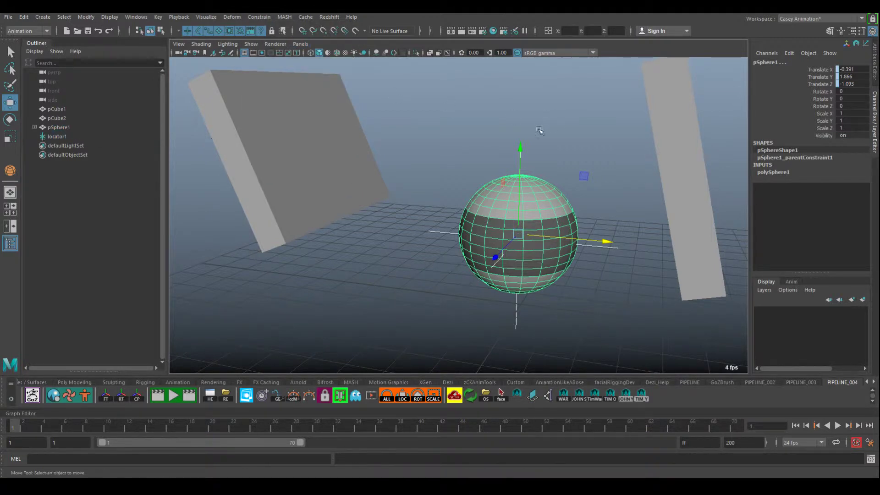
left_click_drag(541, 131, 474, 156)
mouse_move(462, 153)
middle_mouse_down()
mouse_move(430, 120)
mouse_move(384, 134)
mouse_move(466, 142)
middle_mouse_up()
Undo the locator move, zoom out, and scrub the timeline to frame 14
key("ctrl+z")
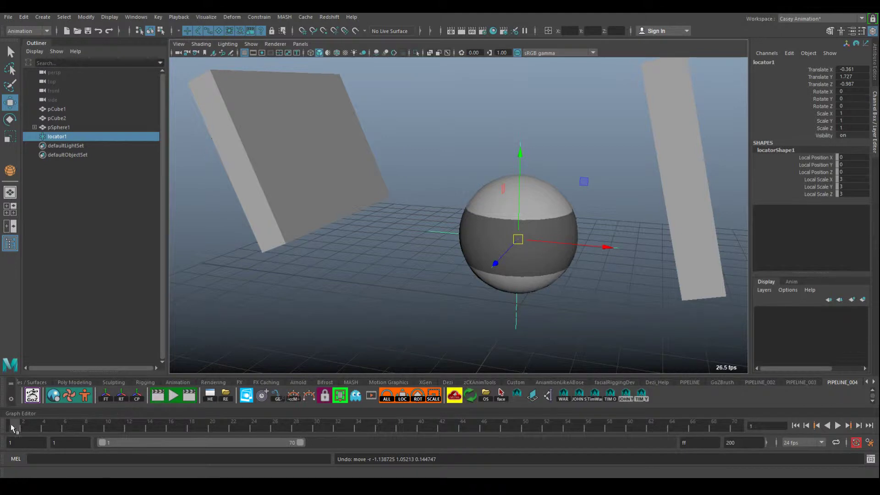
scroll(294, 208, "down", 5)
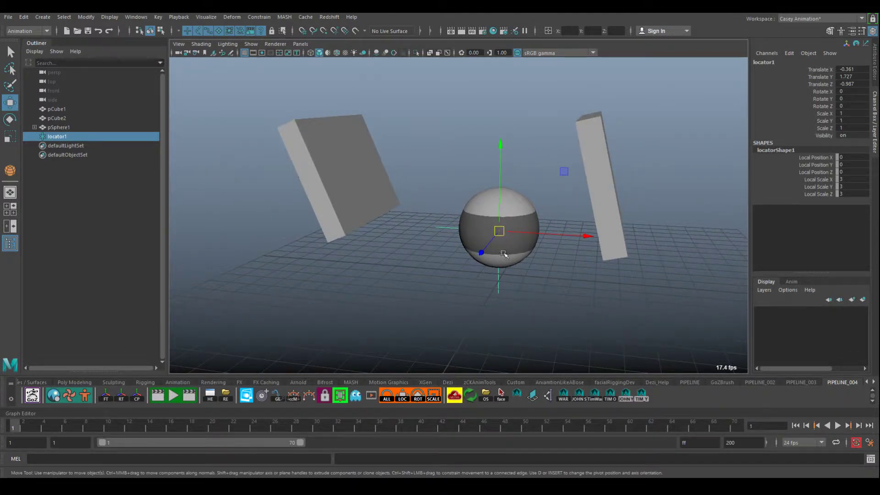
left_click_drag(7, 429, 158, 440)
Parent locator1 under pCube1
left_click_drag(411, 305, 524, 288, "alt")
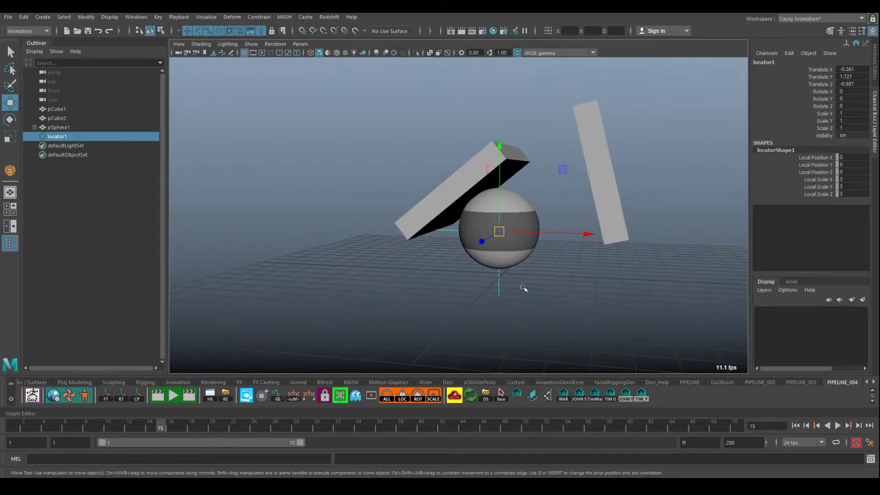
left_click(452, 209, "shift")
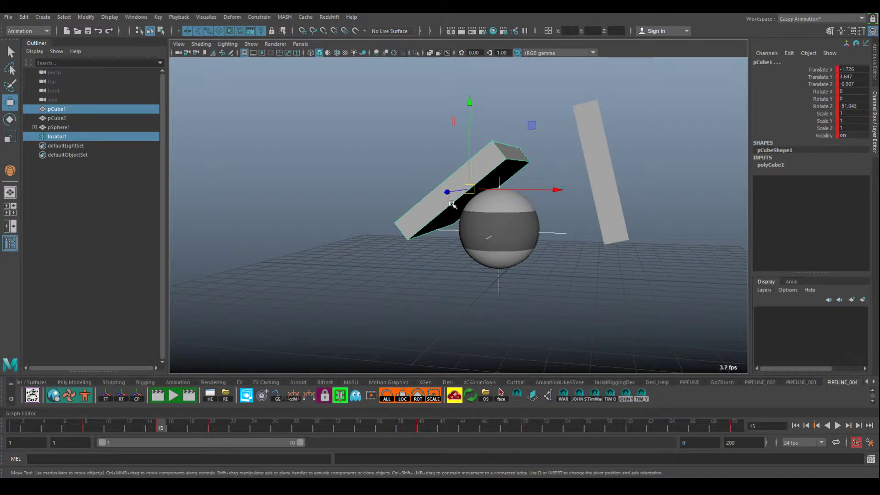
key("p")
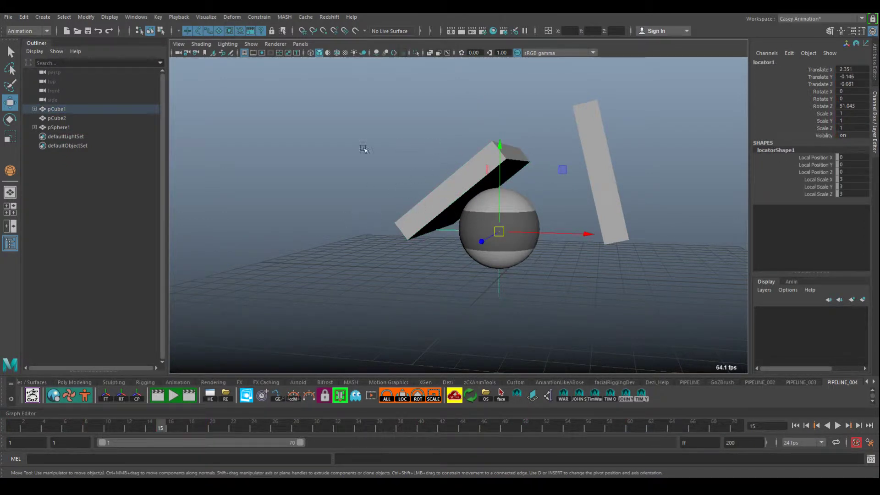
Play the animation from frame 1 to confirm the sphere rides with pCube1
left_click(519, 167)
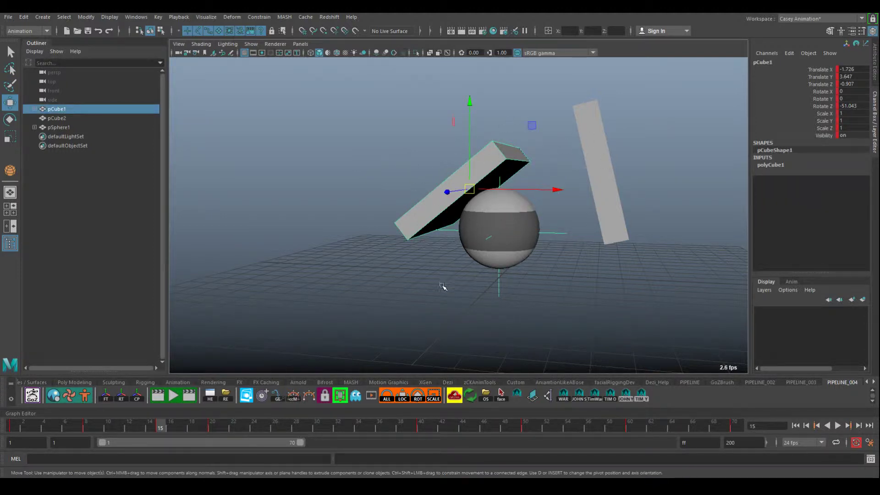
middle_click_drag(432, 277, 429, 279, "alt")
left_click_drag(513, 297, 456, 289)
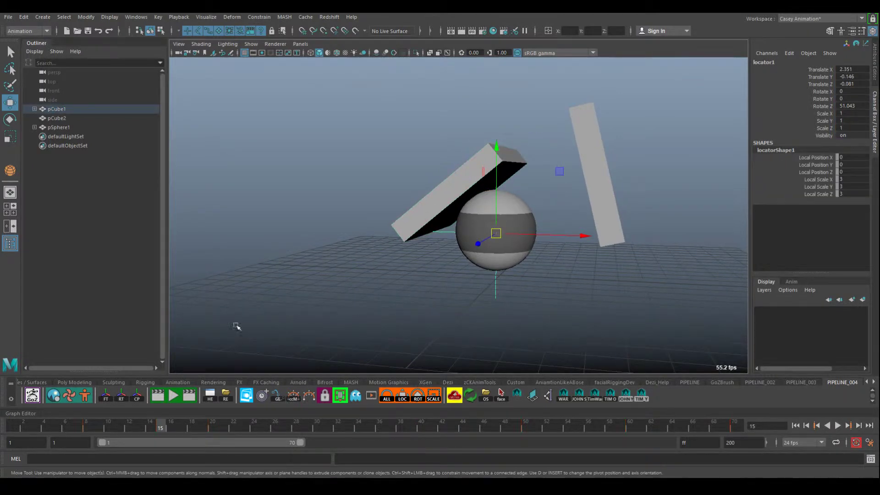
left_click(12, 425)
key("alt+v")
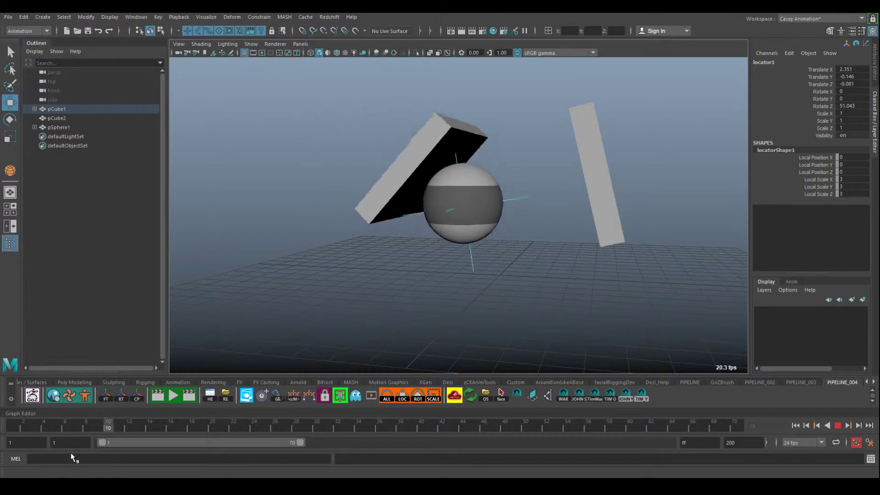
key("Escape")
Select locator1 then pSphere1 and apply a second parent constraint from the Parent options, adding Blend Parent 2
left_click(407, 180)
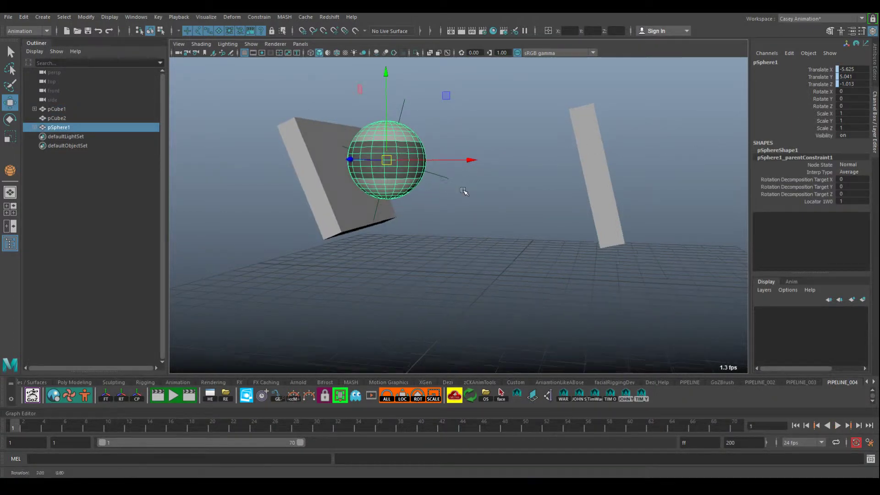
left_click(444, 178)
left_click(408, 135, "shift")
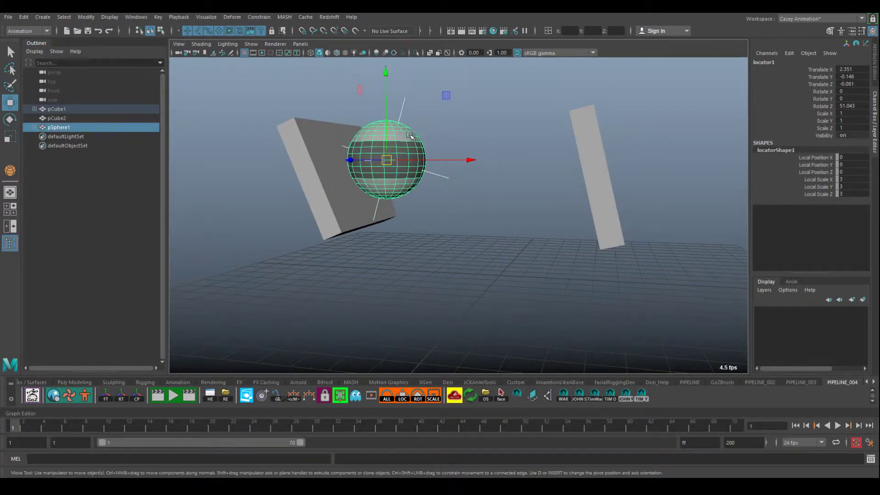
left_click(259, 17)
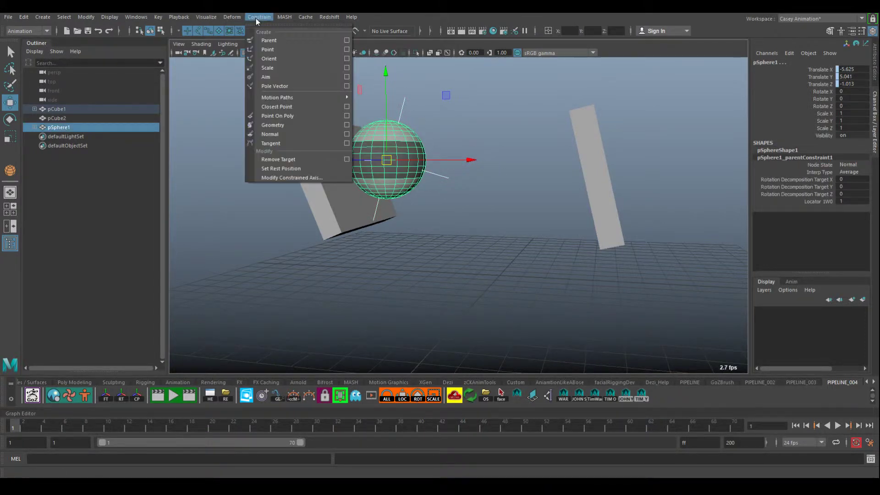
left_click(346, 42)
left_click(393, 256)
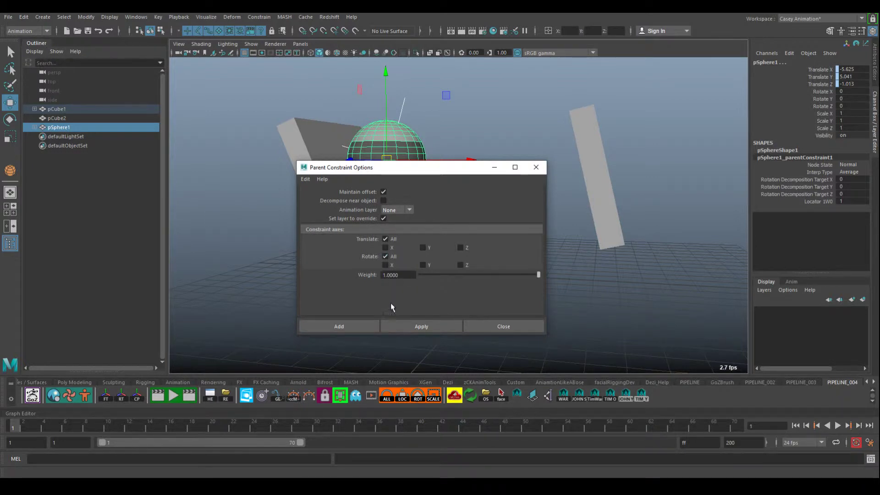
left_click(423, 328)
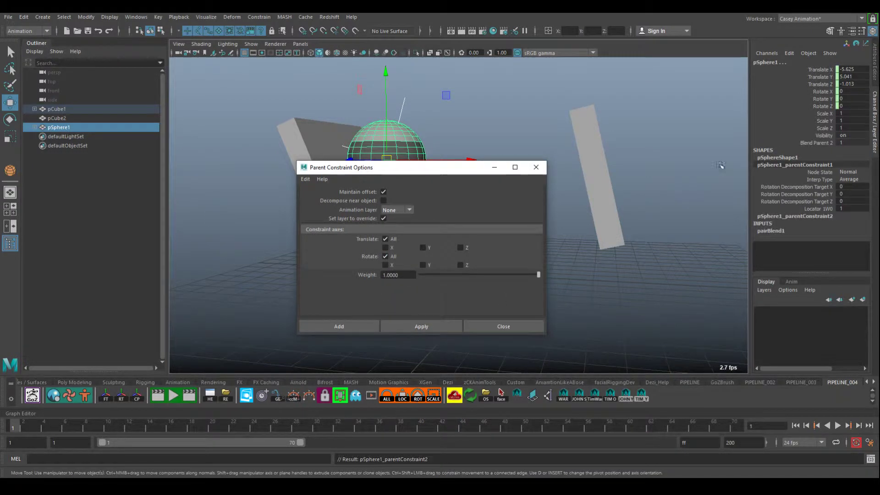
middle_click_drag(595, 301, 618, 283, "alt")
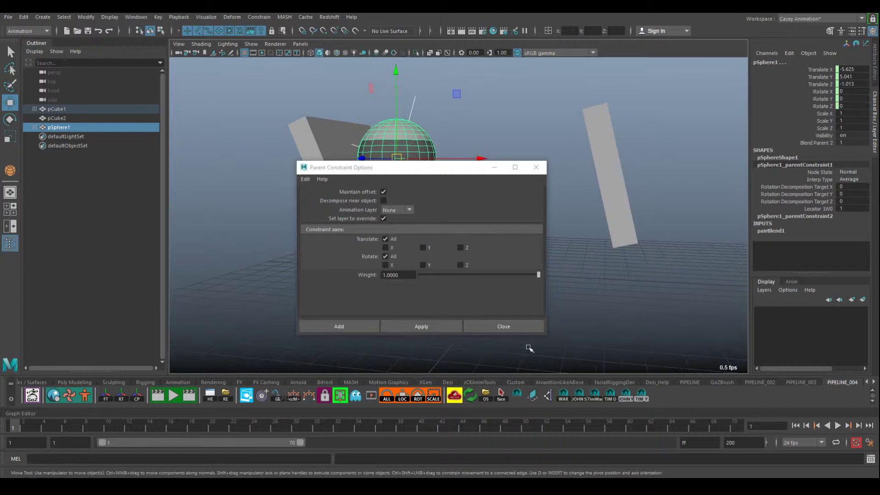
left_click(504, 327)
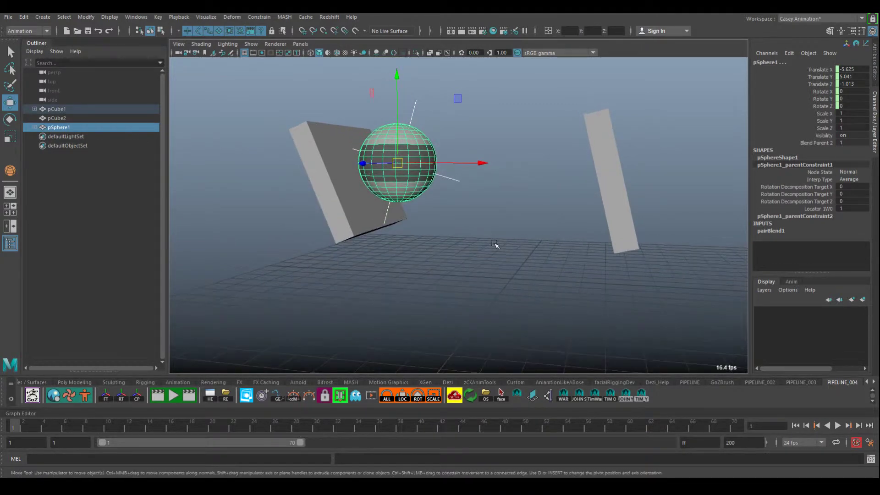
middle_click_drag(494, 243, 494, 246, "alt")
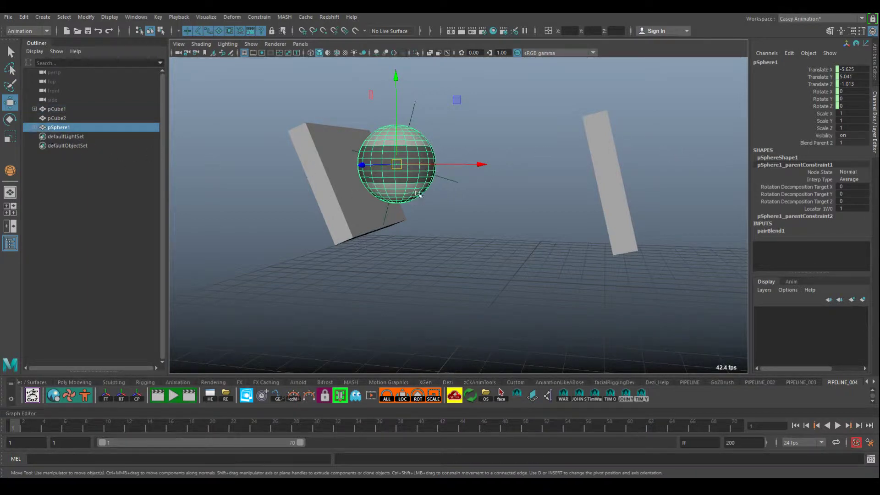
Delete both existing parent constraints from pSphere1 in the hierarchy
left_click(34, 127)
left_click(88, 146)
left_click(87, 136, "ctrl")
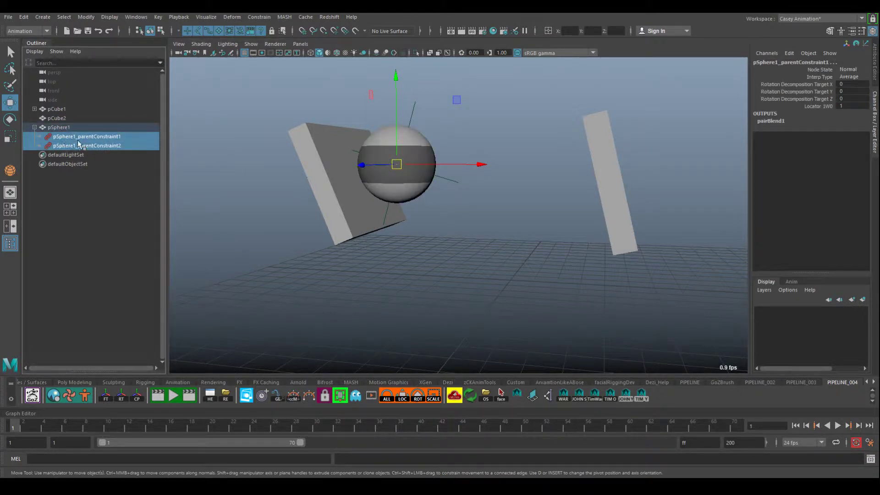
key("Delete")
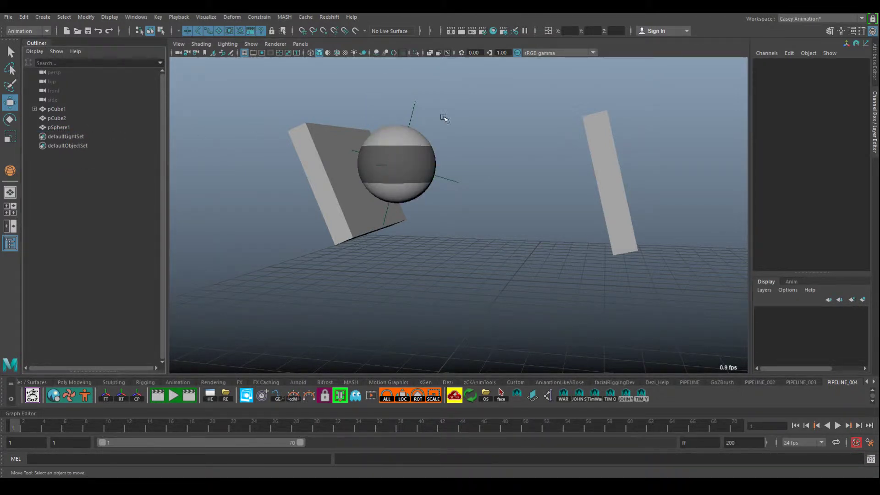
Parent-constrain pSphere1 to locator1 with Maintain offset turned off
left_click(418, 132)
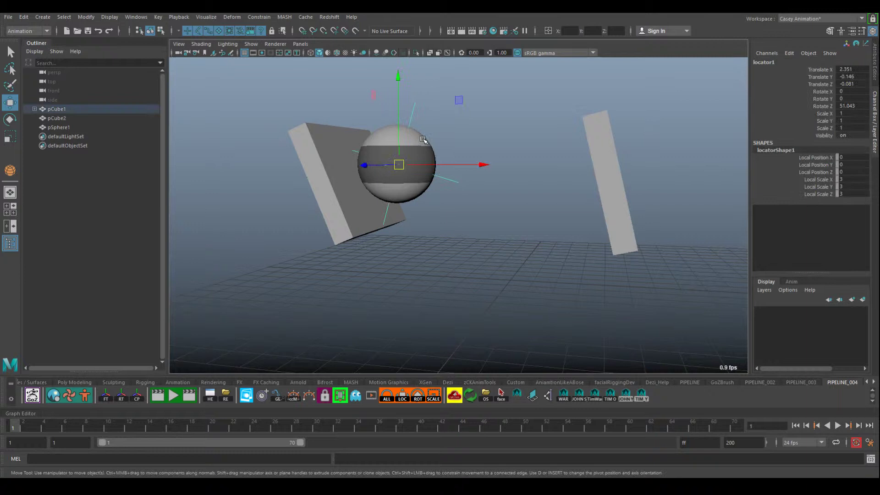
left_click(259, 17)
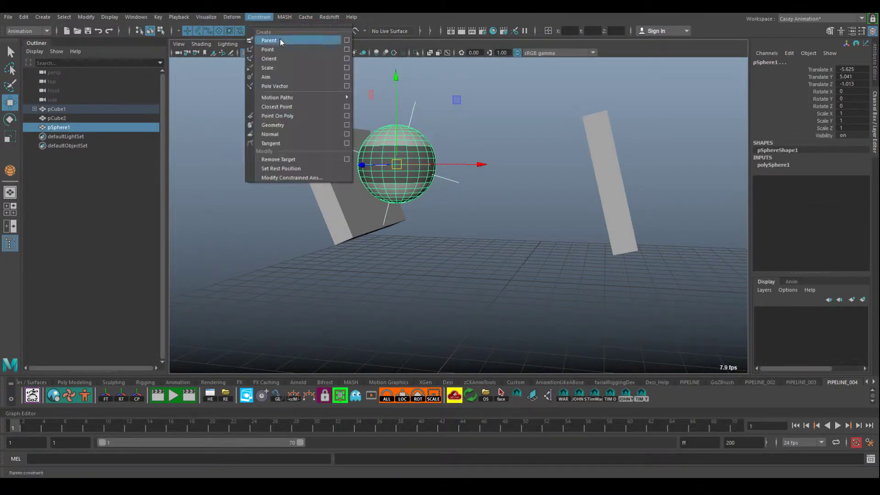
left_click(345, 42)
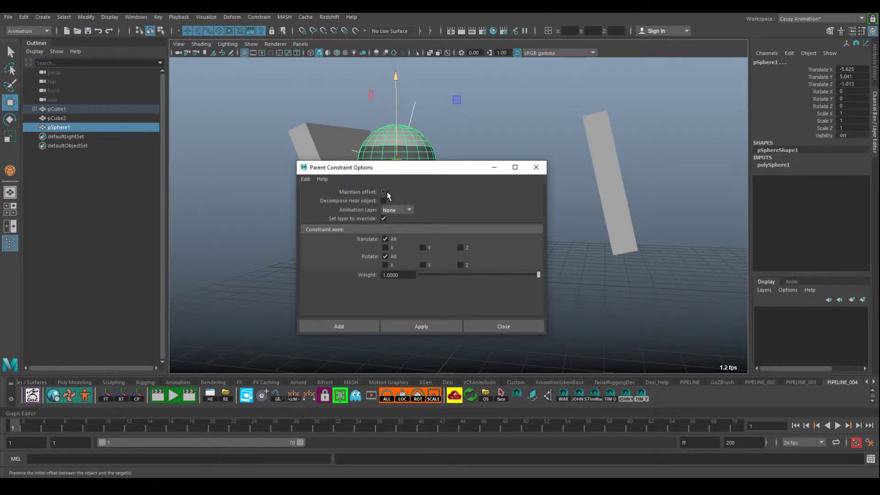
left_click_drag(439, 179, 439, 181)
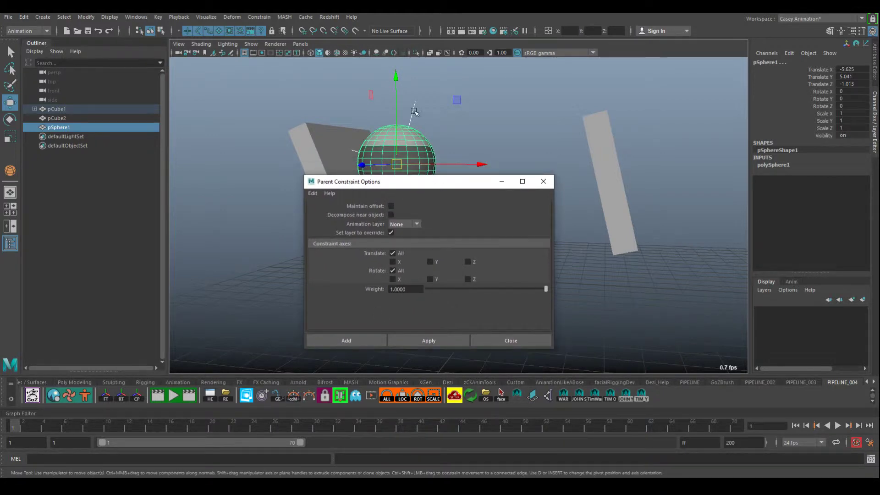
left_click(422, 147)
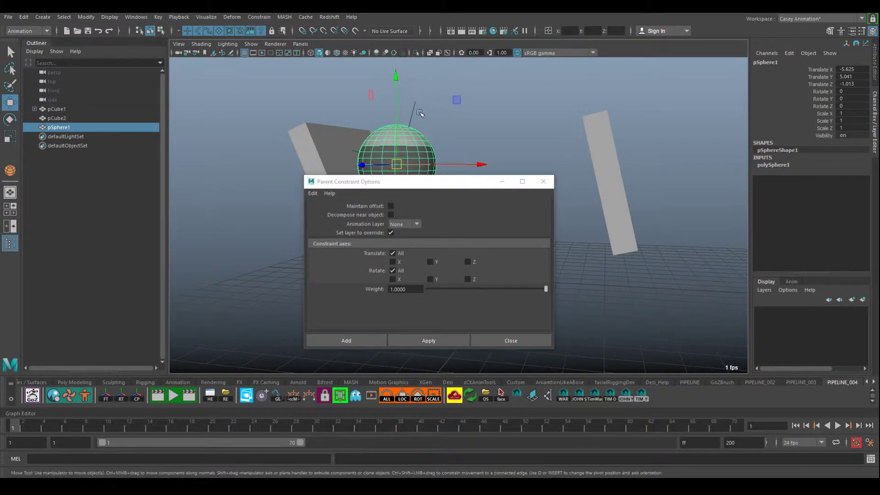
left_click(423, 146)
left_click(423, 146, "shift")
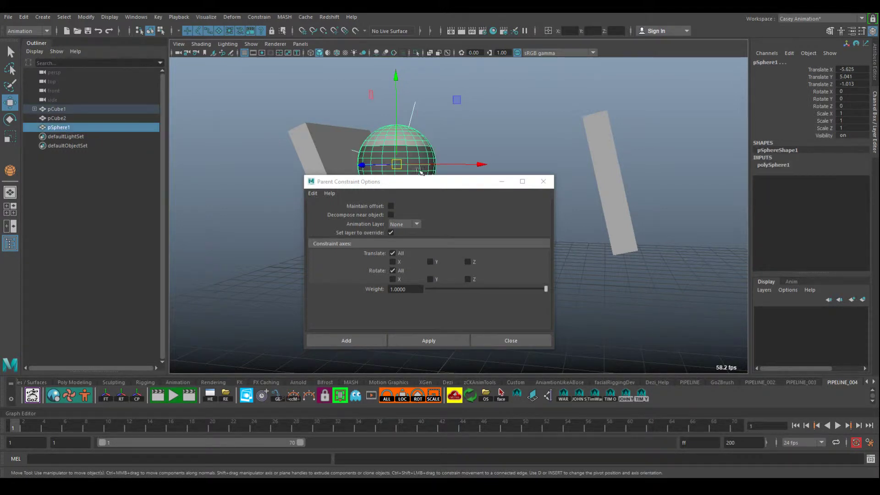
left_click(367, 340)
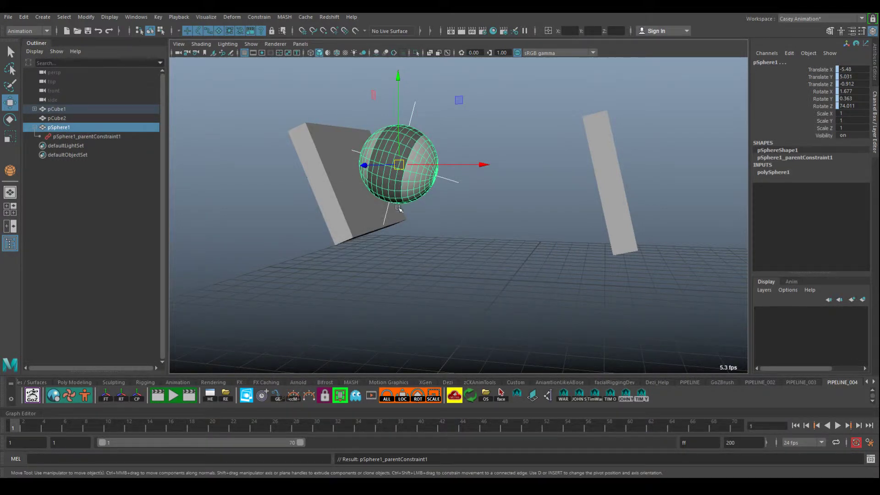
left_click_drag(398, 208, 451, 187, "alt")
Select locator1 and set its Move tool axes to Object orientation
left_click(452, 185)
left_click(453, 182)
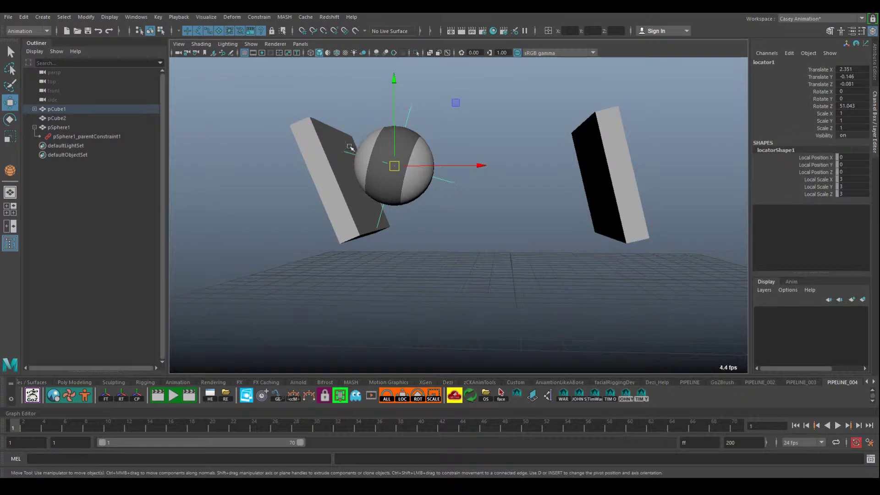
key("e")
right_click(474, 200)
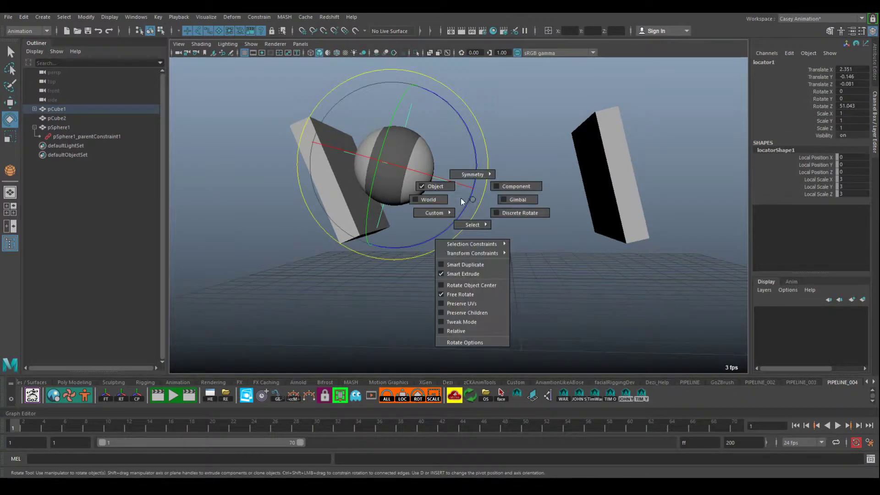
left_click(452, 197)
key("w")
mouse_move(451, 197)
left_mouse_down()
mouse_move(421, 183)
mouse_move(451, 183)
mouse_move(448, 196)
left_mouse_up()
Select pSphere1 and play the animation to watch it follow the locator
left_click(471, 179)
left_click(450, 185)
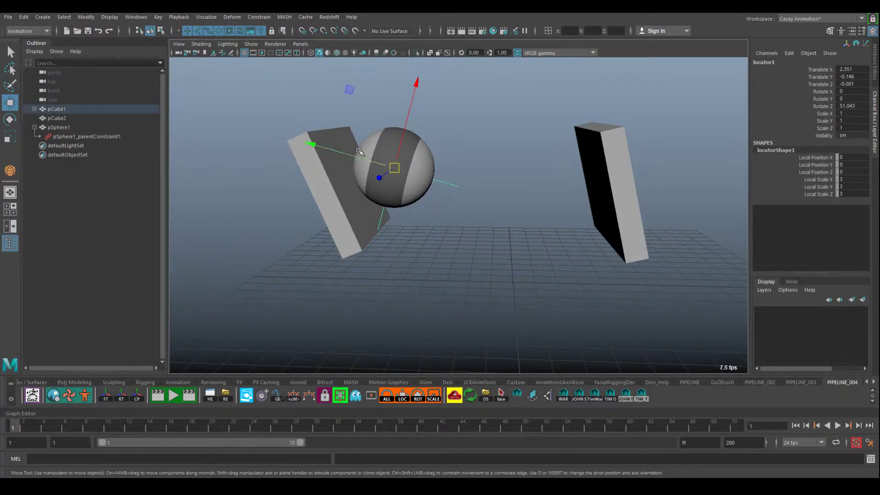
left_click(360, 151)
left_click_drag(395, 183, 377, 189, "alt")
key("alt+v")
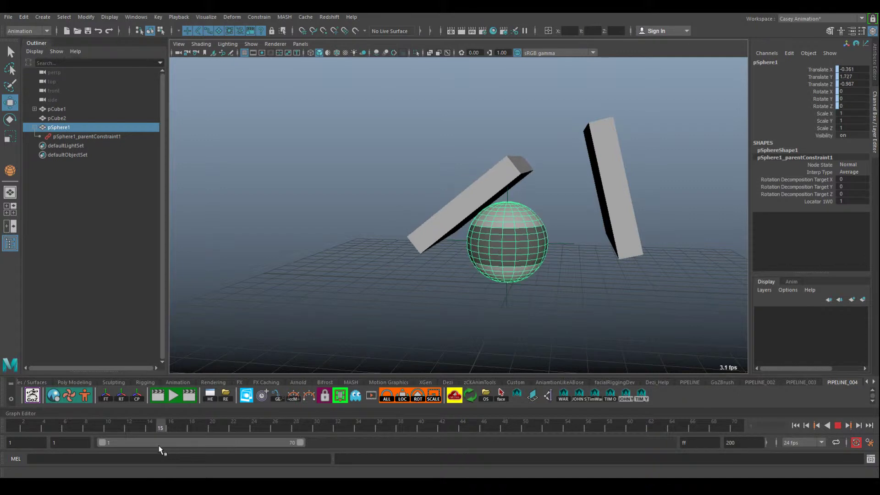
Stop playback at frame 15 and key the sphere's constraint channels there
key("alt+v")
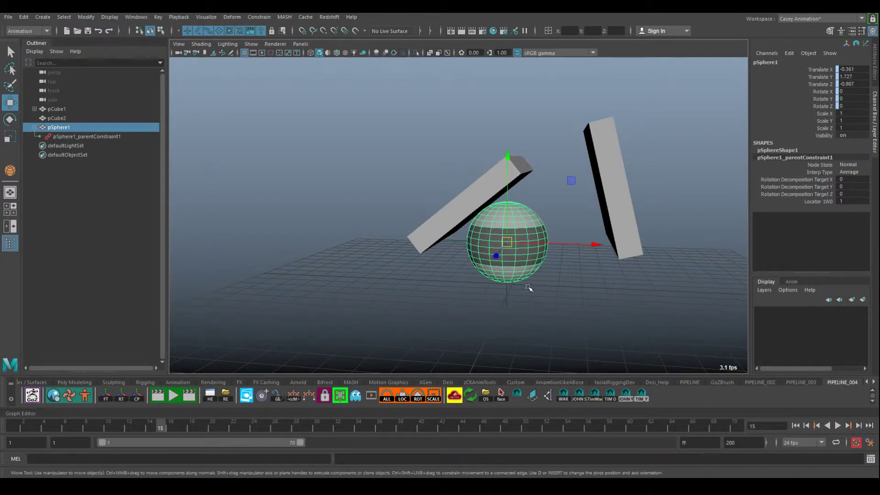
left_click_drag(527, 289, 730, 238, "alt")
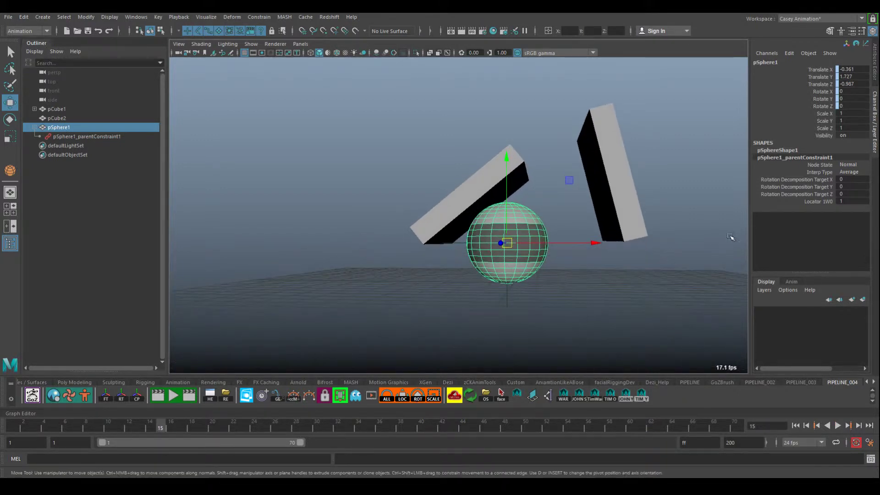
left_click(823, 202)
middle_click_drag(604, 236, 604, 240, "alt")
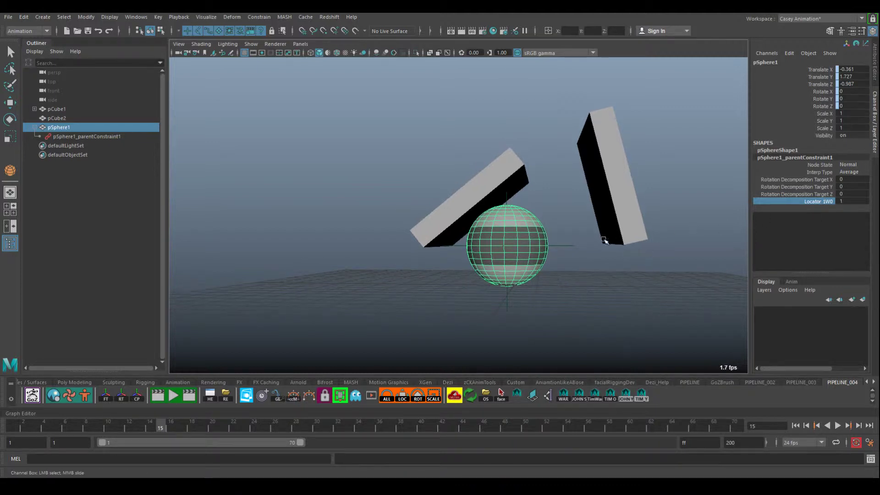
key("s")
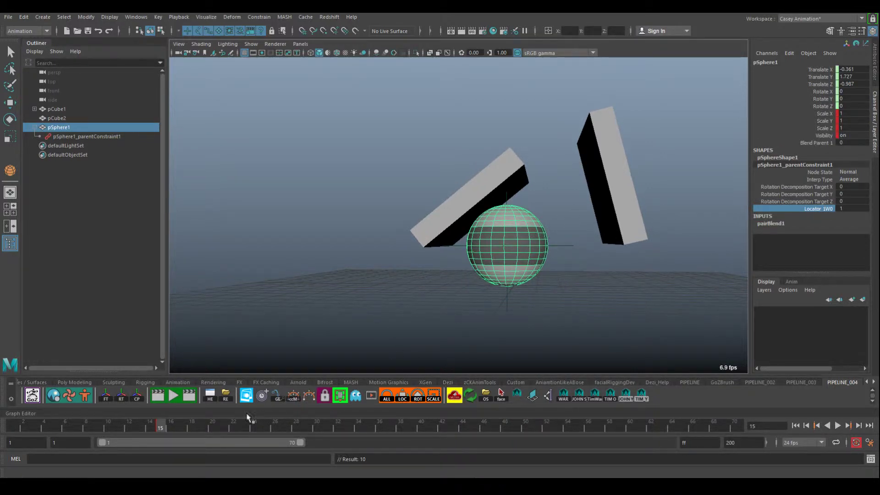
key("alt+v")
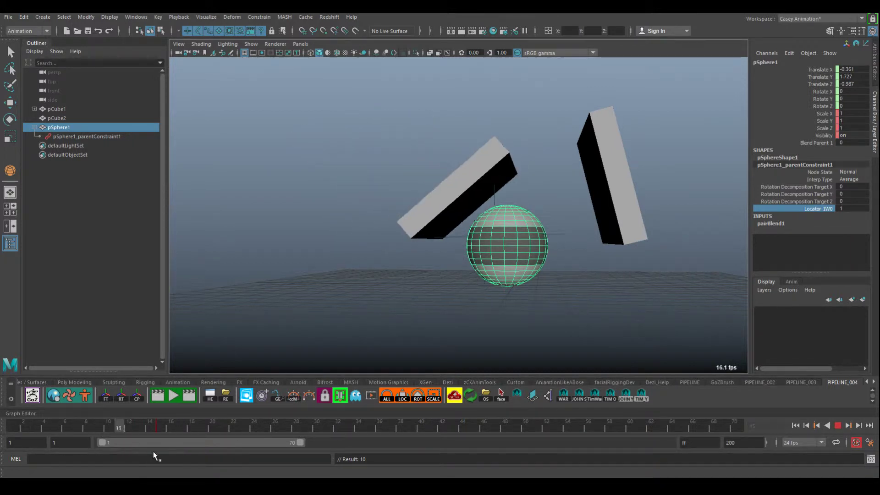
Key Blend Parent 1 at 0 on frame 15 and at 1 on frame 14
key("alt+v")
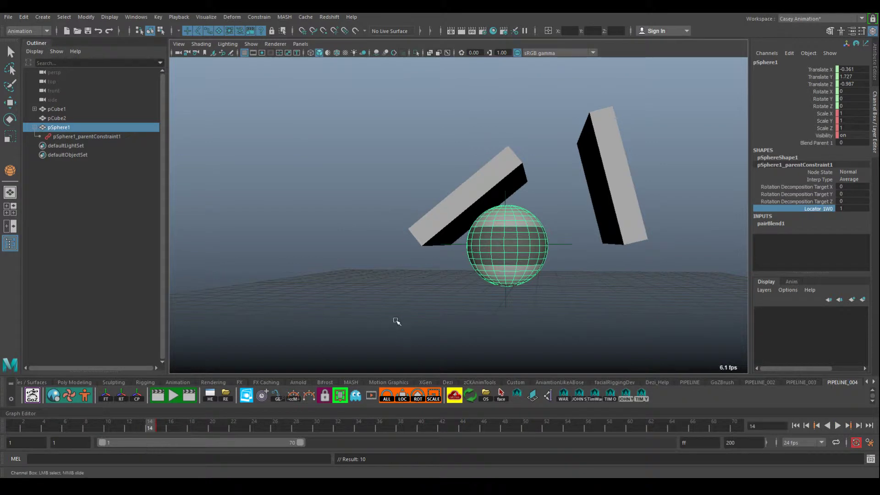
left_click(808, 143)
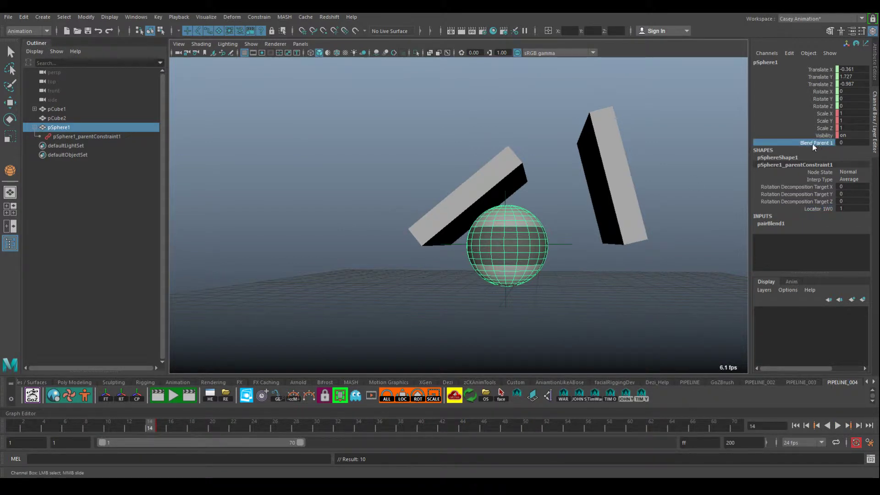
middle_click_drag(625, 219, 614, 217, "alt")
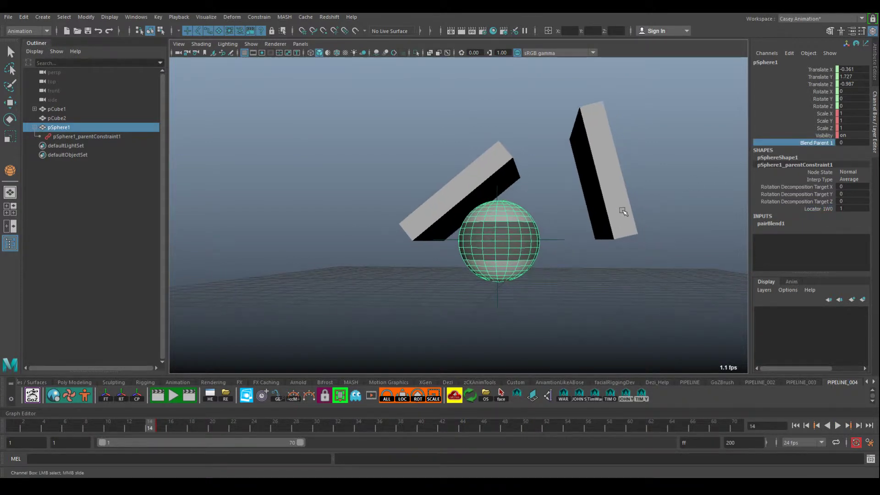
key("alt+period")
key("s")
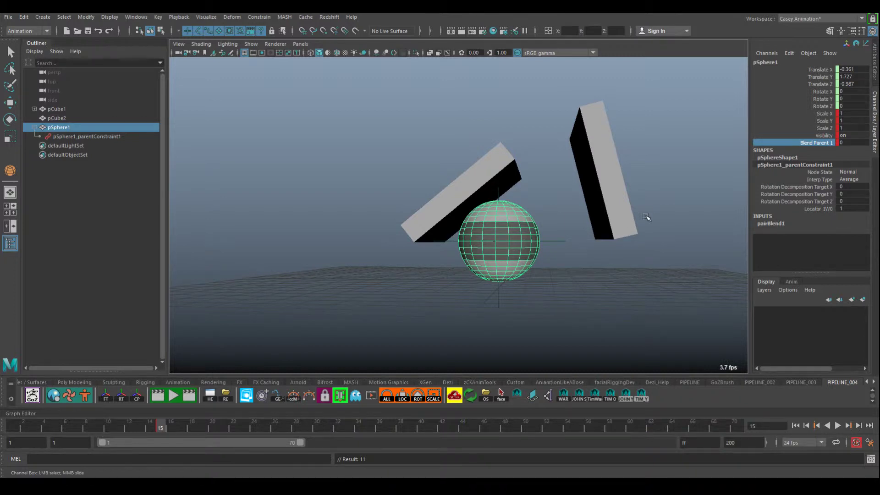
left_click(155, 431)
middle_click_drag(600, 208, 625, 207)
key("s")
Replay from frame 5 and scrub around frame 15 to check the sphere's handoff
mouse_move(154, 430)
left_mouse_down()
mouse_move(28, 424)
mouse_move(114, 428)
mouse_move(54, 429)
left_mouse_up()
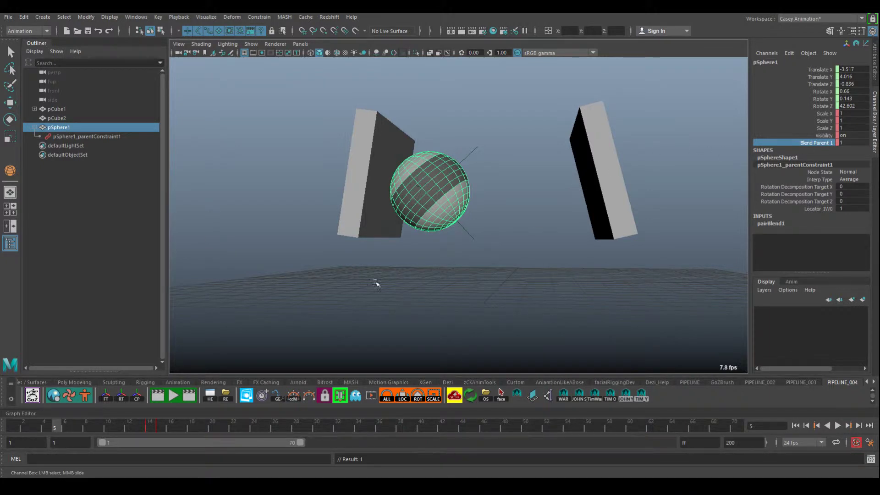
key("alt+v")
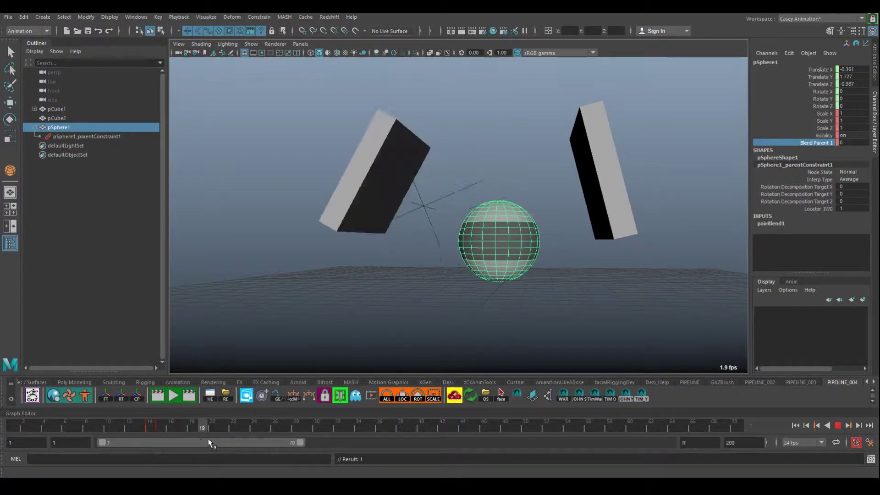
mouse_move(182, 438)
left_mouse_down()
mouse_move(198, 439)
mouse_move(166, 434)
left_mouse_up()
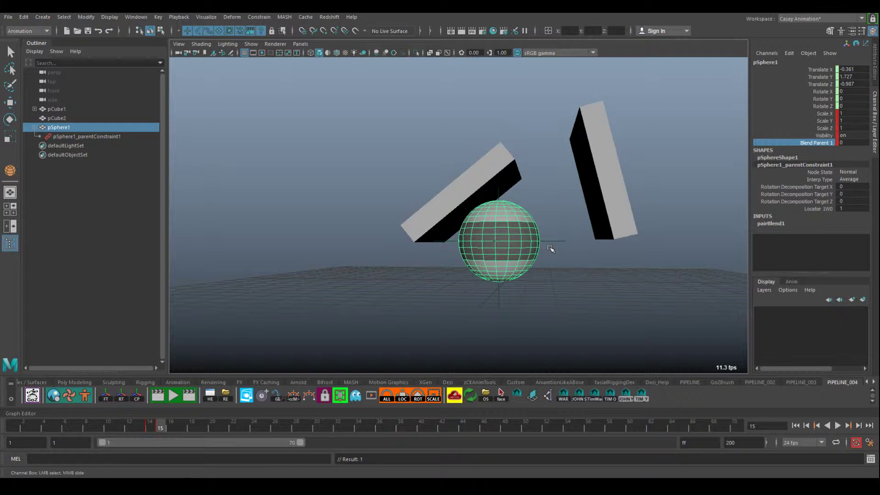
left_click(507, 179)
key("w")
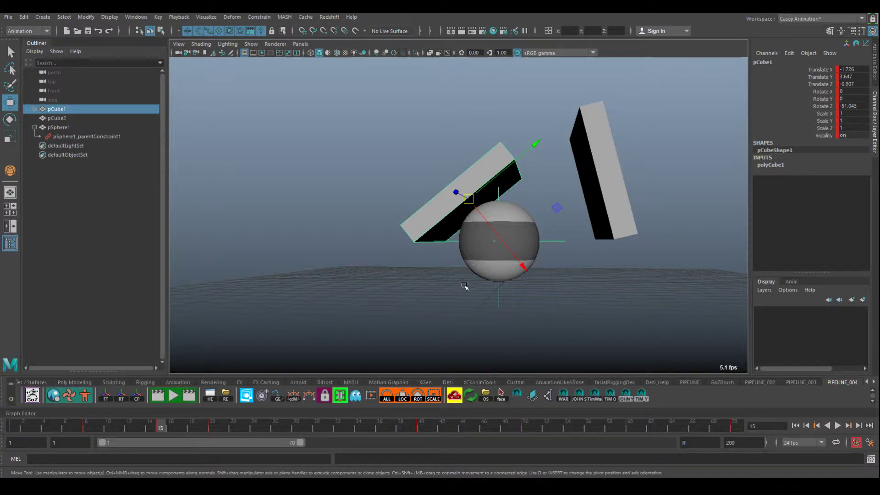
Undo a trial box move and raise the sphere's Blend Parent 1 back to 1
middle_click_drag(466, 289, 414, 268)
key("ctrl+z")
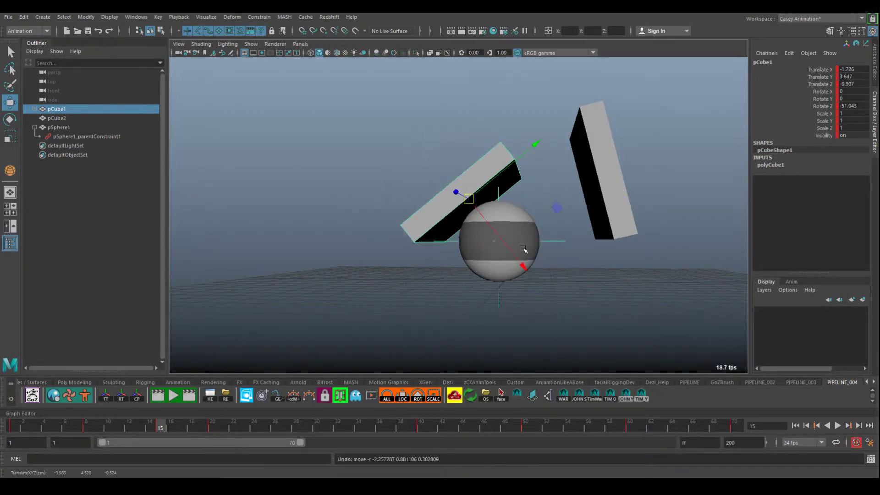
left_click(528, 249)
left_click(822, 143)
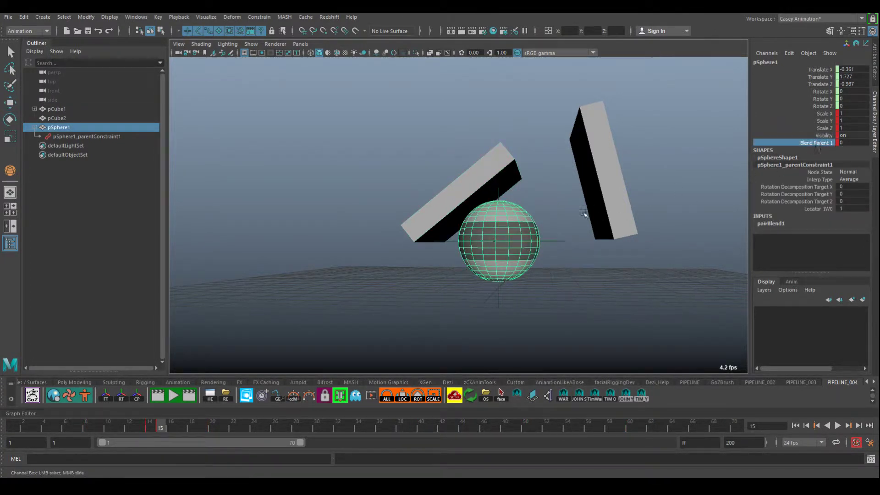
middle_click_drag(569, 217, 626, 218)
Undo a test box move, then set Blend Parent 1 to 0 and key the sphere
left_click(448, 204)
middle_click_drag(545, 262, 511, 248)
key("ctrl+z")
middle_click_drag(474, 285, 448, 242)
left_click(447, 241)
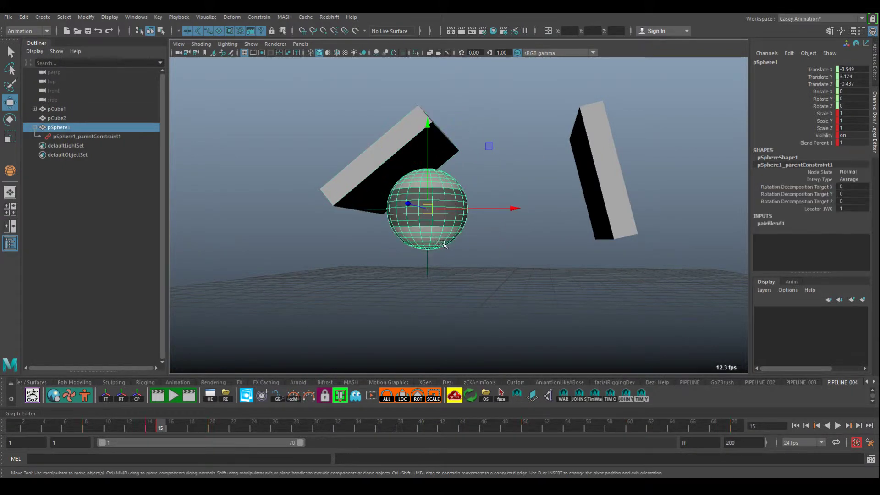
left_click(814, 143)
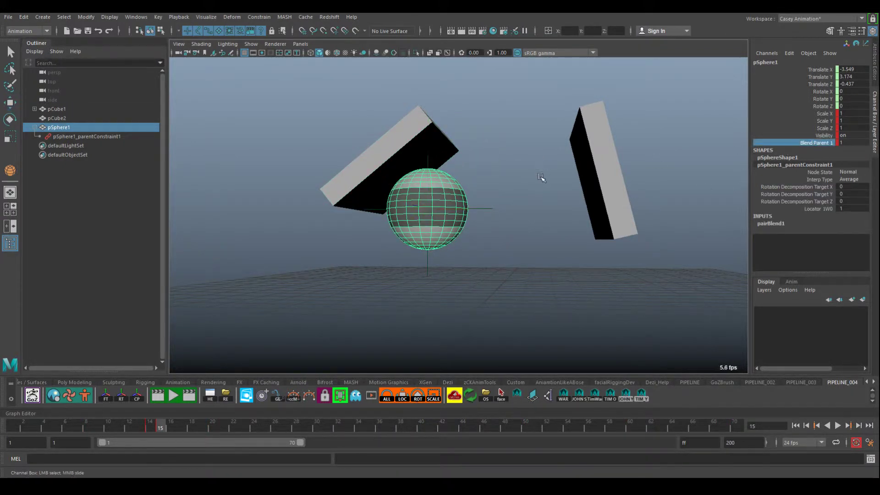
middle_click_drag(530, 182, 509, 205)
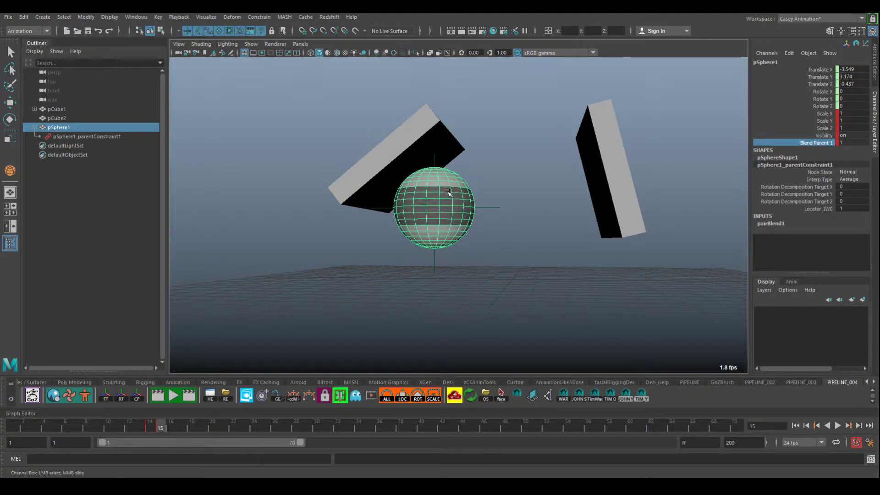
key("s")
Lower the sphere beneath the boxes at frame 22 and review frames 15 to 23
middle_click_drag(528, 256, 504, 251)
left_click(401, 161)
key("w")
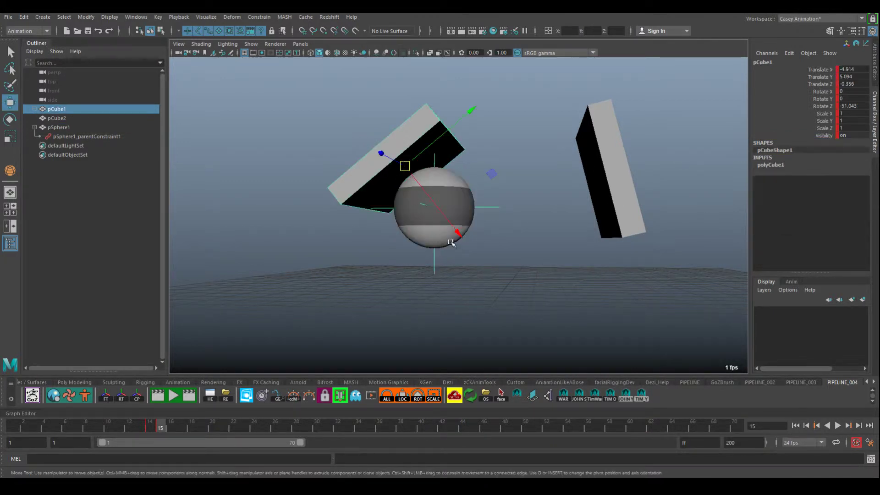
left_click_drag(403, 164, 333, 131)
key("ctrl+z")
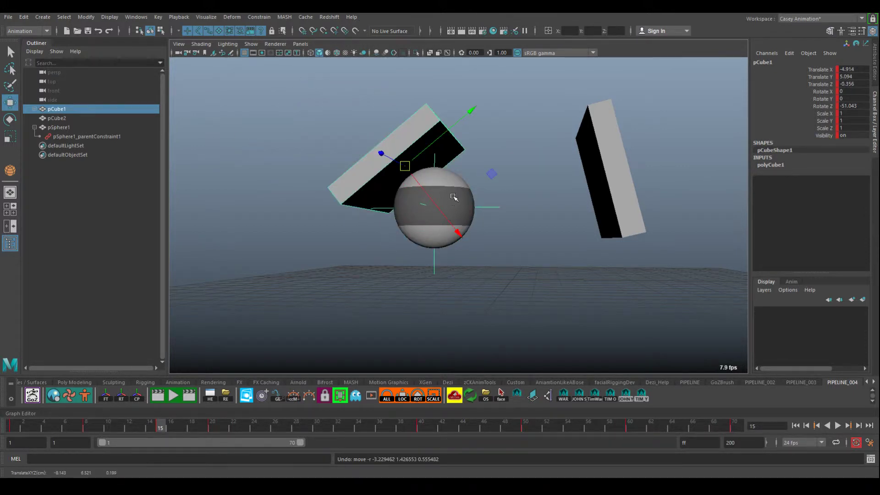
left_click(457, 209)
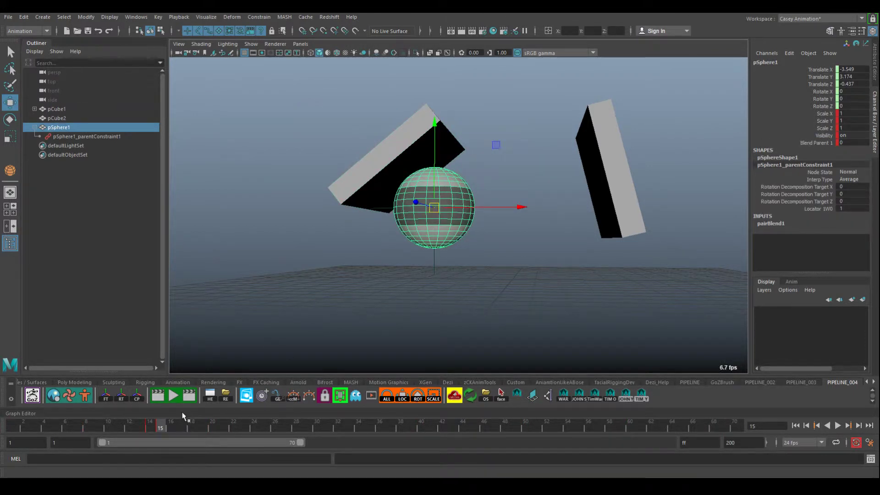
left_click_drag(160, 433, 232, 433)
middle_click_drag(423, 263, 423, 306)
left_click_drag(211, 422, 245, 436)
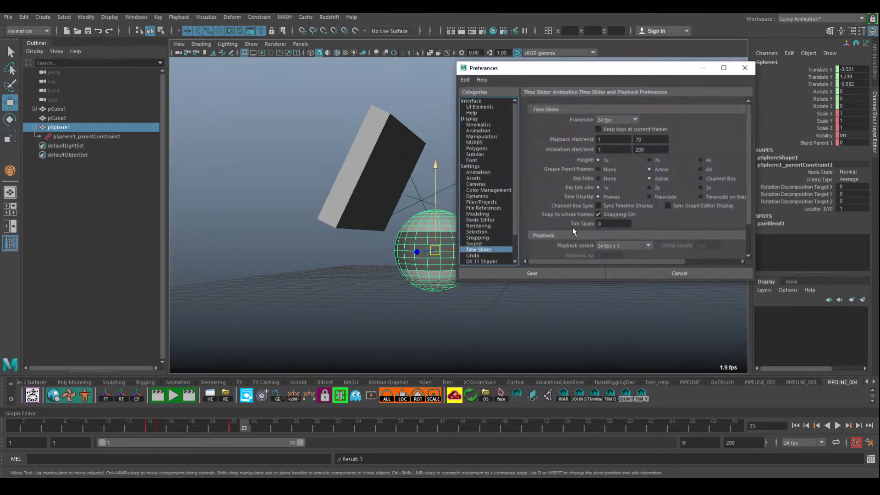
Change the Animation preferences' default out tangent from Stepped to Auto, then enlarge the Graph Editor
left_click(483, 172)
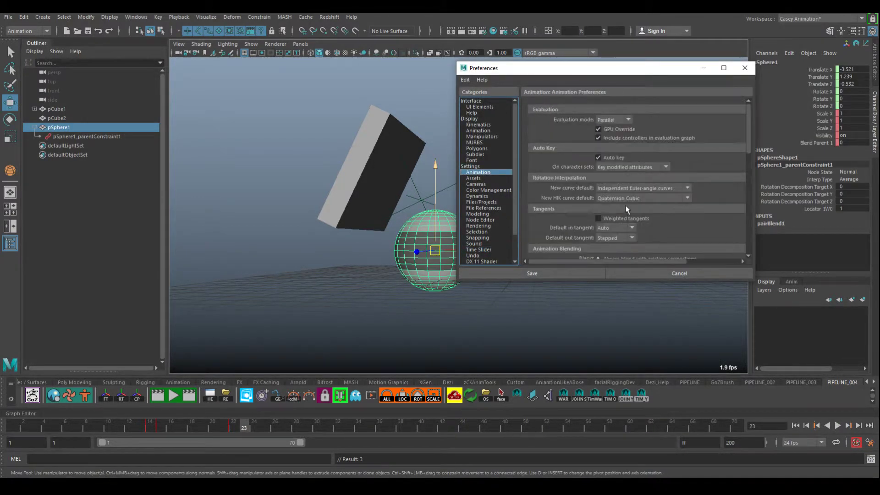
left_click(609, 238)
left_click(601, 300)
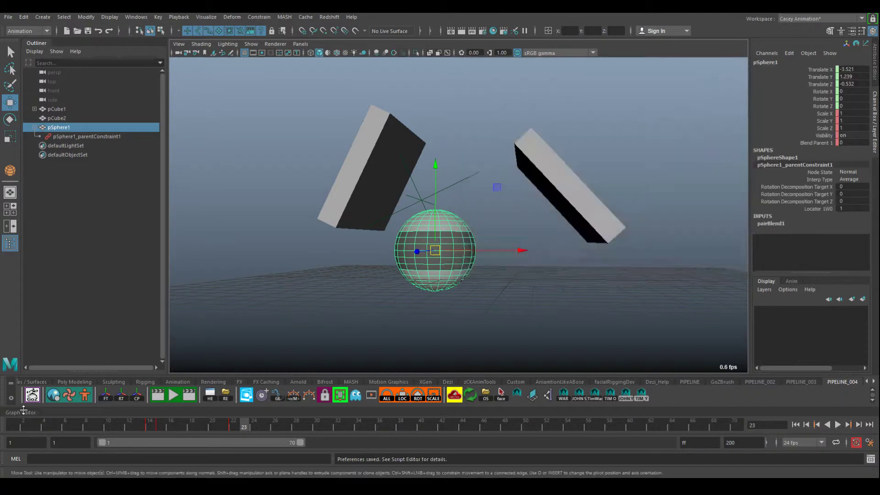
left_click_drag(19, 413, 19, 319)
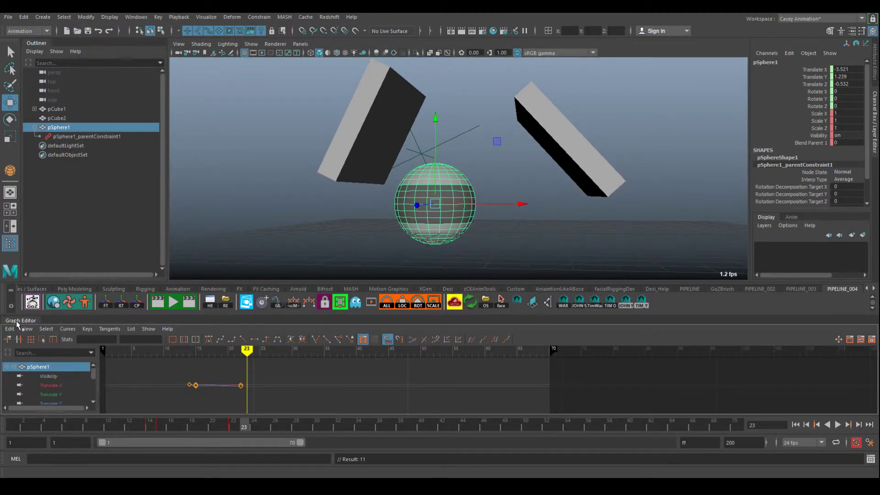
left_click_drag(16, 323, 113, 409)
key("alt+v")
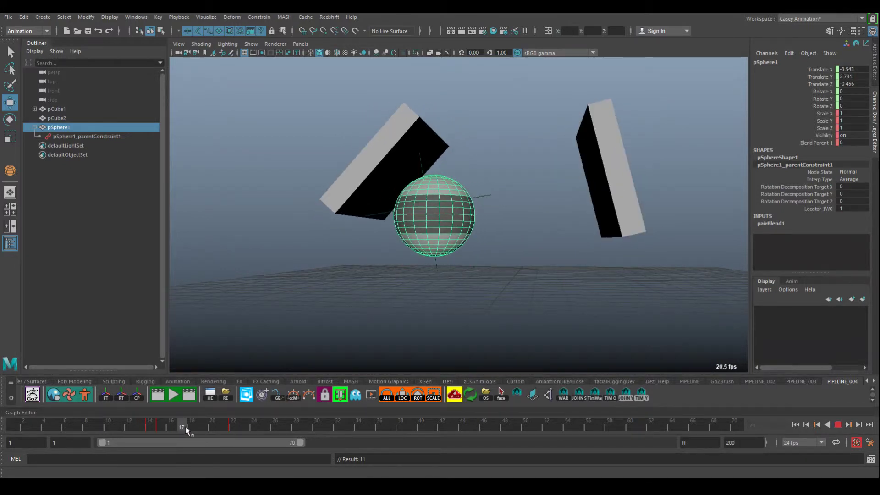
key("alt+v")
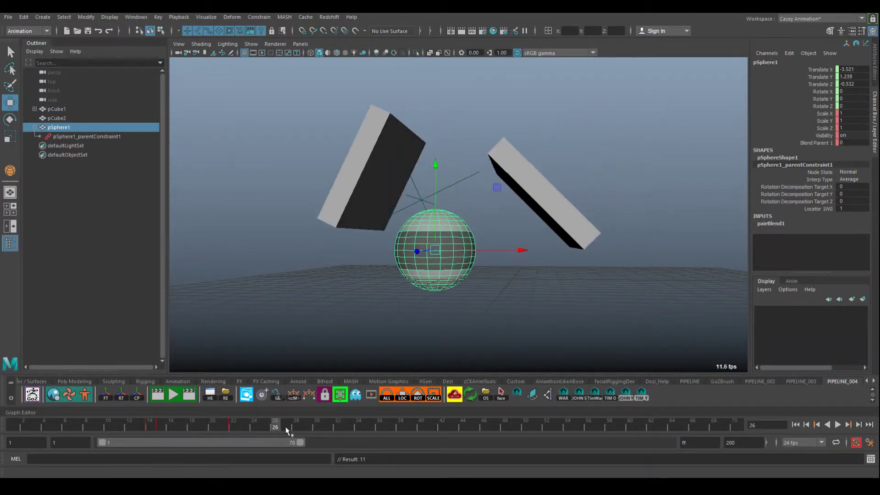
key("alt+v")
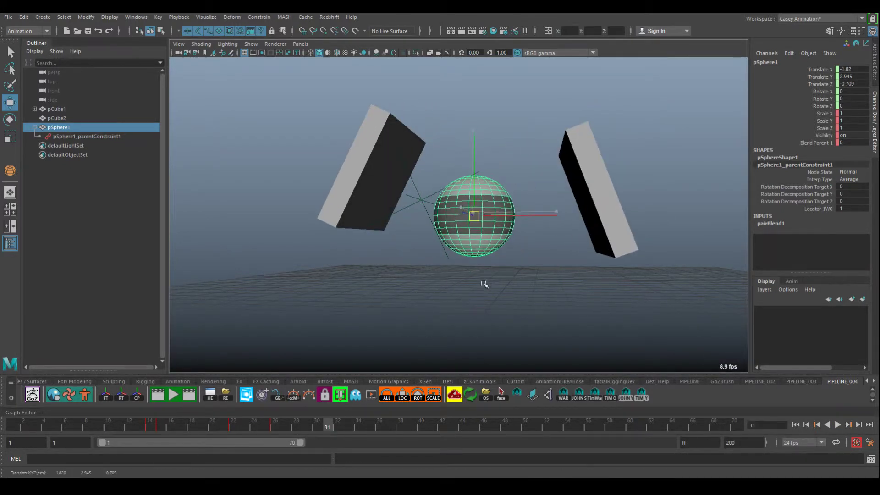
mouse_move(159, 423)
left_mouse_down()
mouse_move(369, 439)
mouse_move(216, 434)
mouse_move(208, 425)
mouse_move(335, 430)
left_mouse_up()
Delete keys in the selected frame range and key pCube1 resting on the sphere at frame 15
right_click(316, 430)
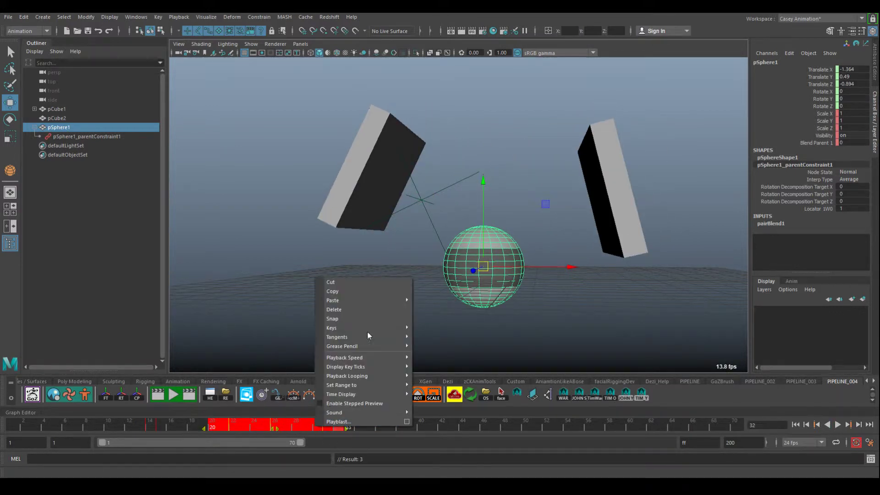
left_click(368, 308)
left_click(160, 427)
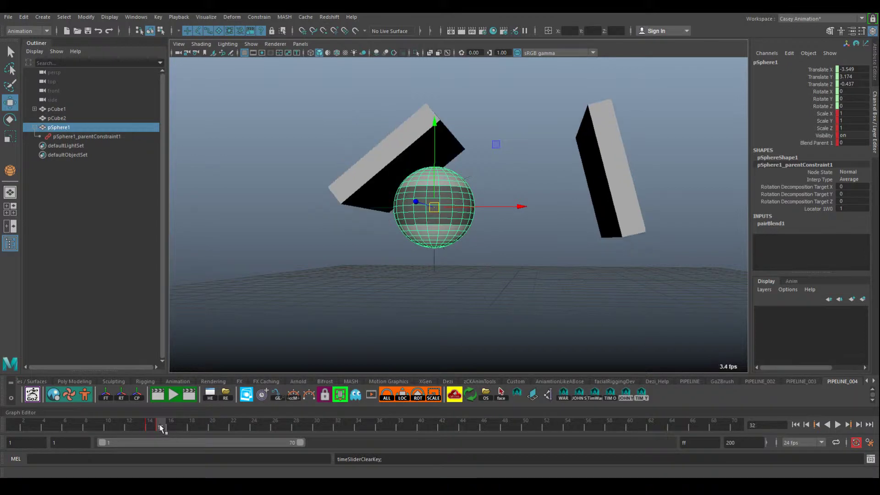
left_click(407, 152)
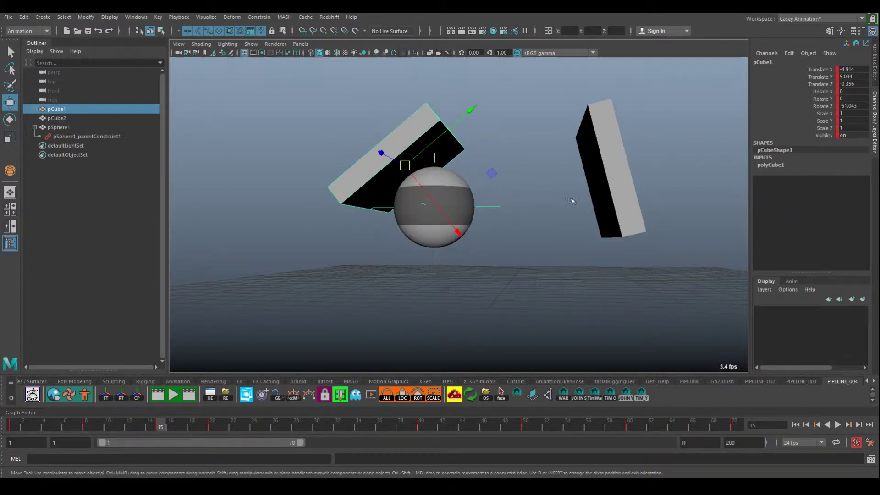
left_click(469, 240)
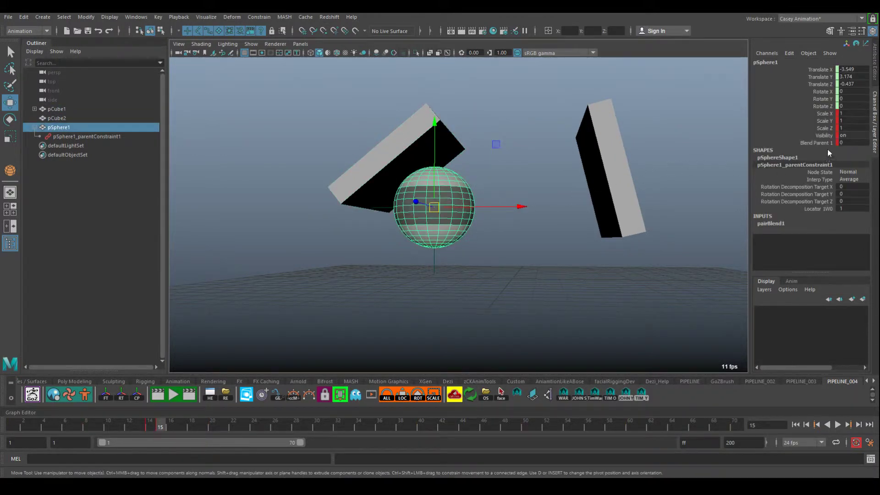
left_click(409, 153)
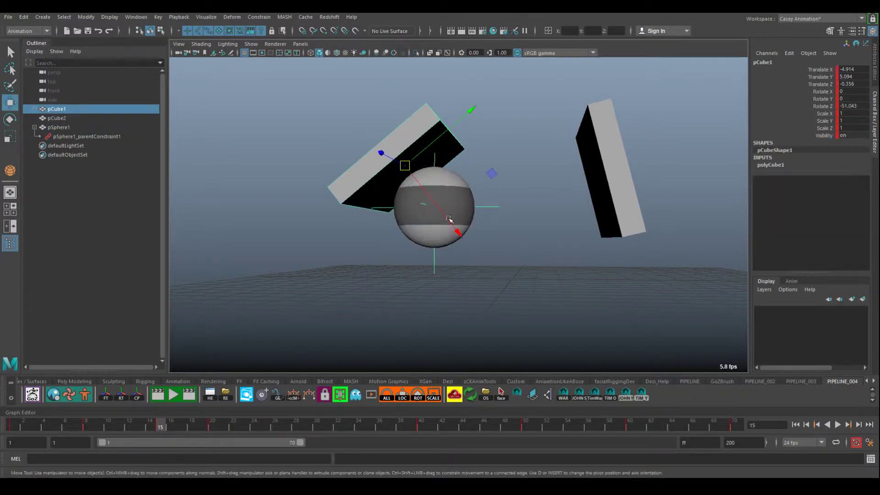
left_click_drag(449, 219, 546, 255)
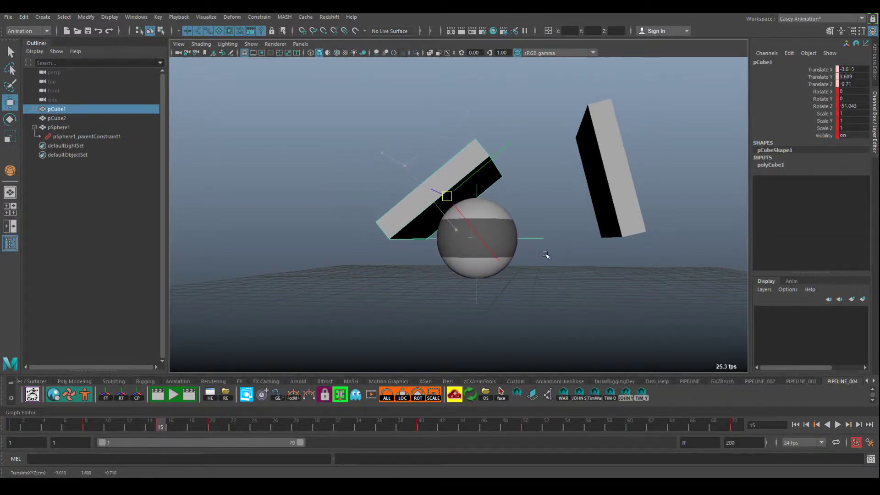
key("shift+w")
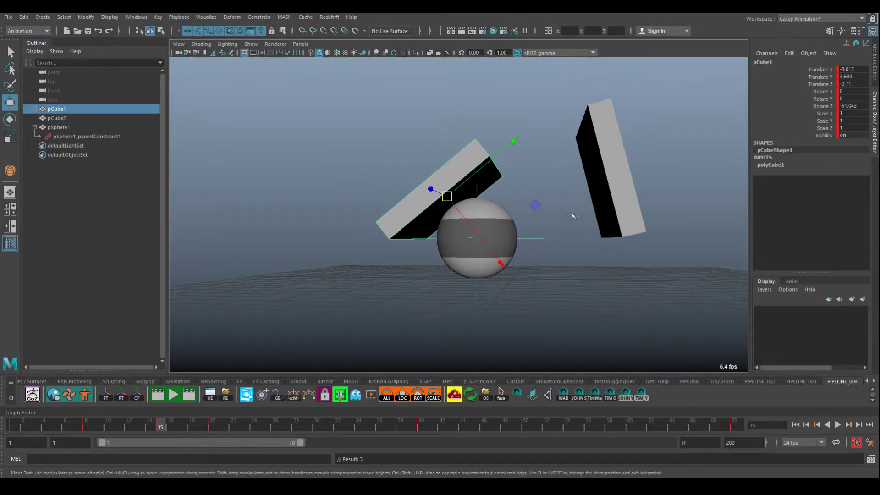
Set the sphere's Blend Parent 1 to 0 and scrub back to frame 9 to check
left_click(509, 217)
left_click(821, 143)
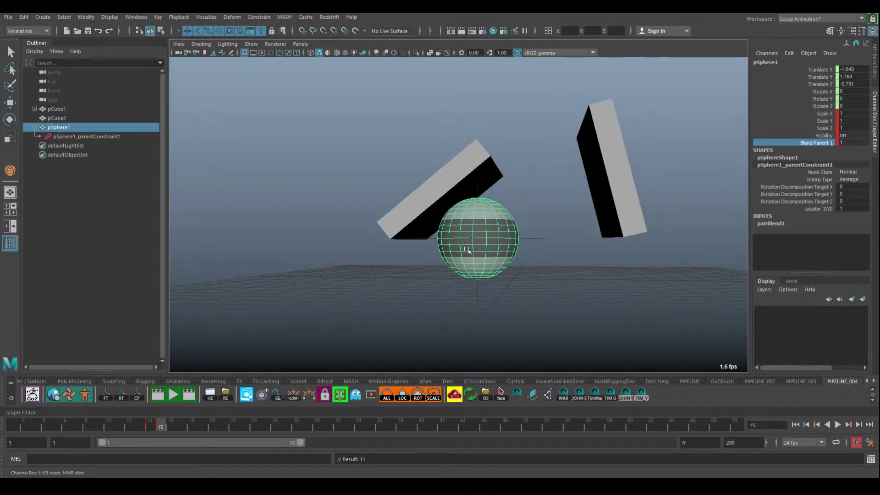
type("0")
key("Return")
left_click_drag(163, 426, 74, 423)
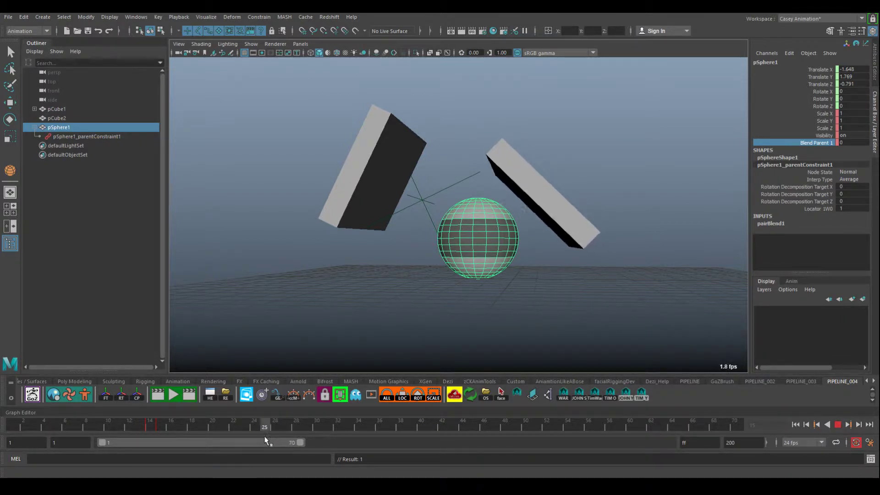
At frame 25, move pCube2 down against the side of the sphere
key("Escape")
key("w")
left_click(557, 215)
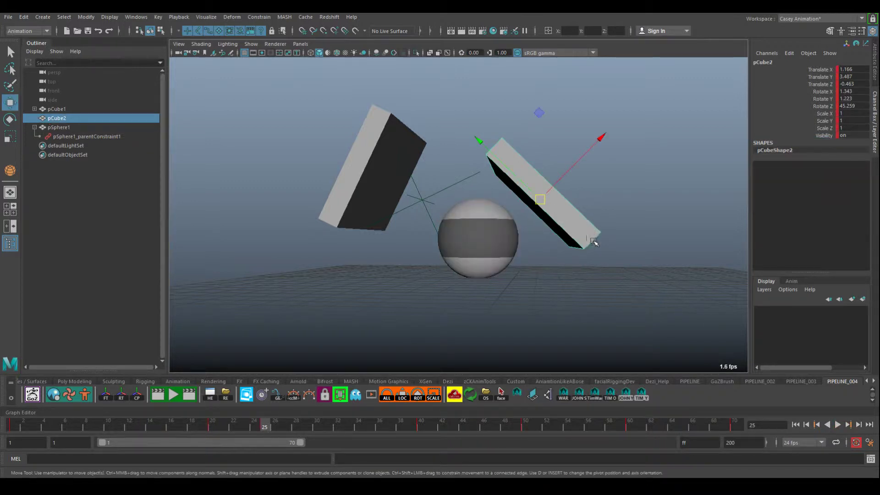
middle_click_drag(594, 242, 527, 253)
scroll(574, 245, "up", 4)
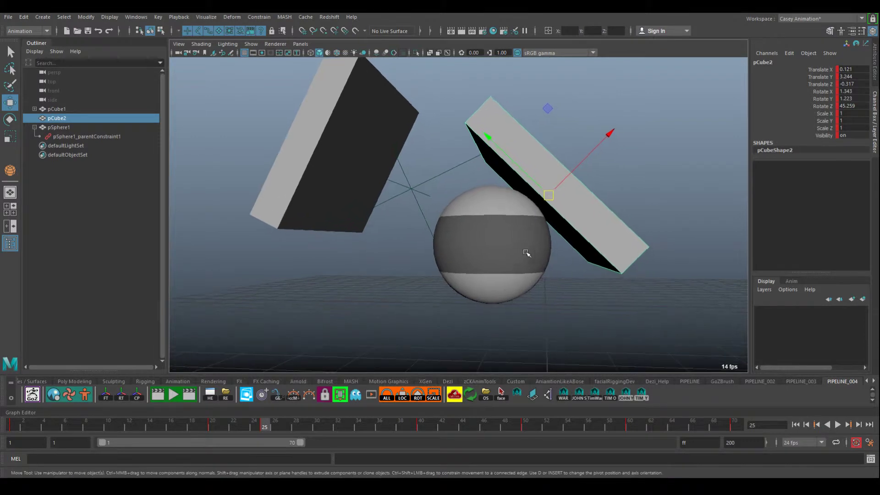
mouse_move(527, 313)
middle_mouse_down("alt")
mouse_move(527, 304)
mouse_move(536, 306)
middle_mouse_up("alt")
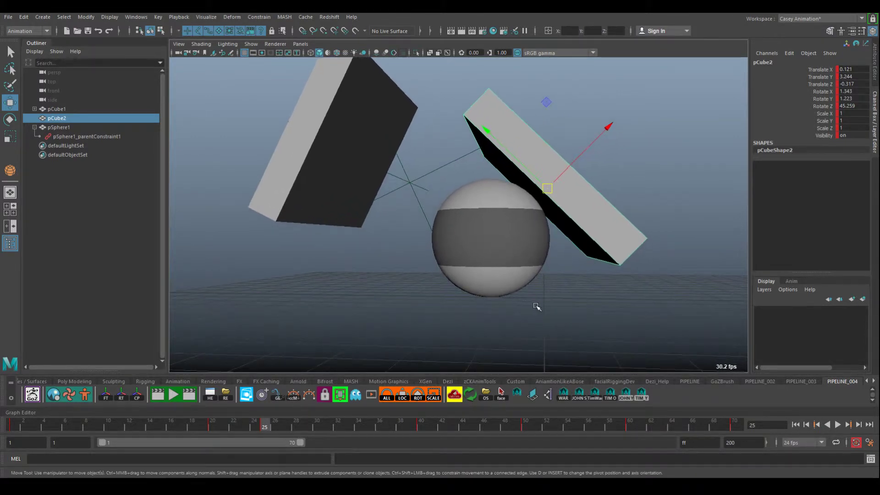
Play back to frame 25 and orbit around the sphere to inspect it
key("alt+v")
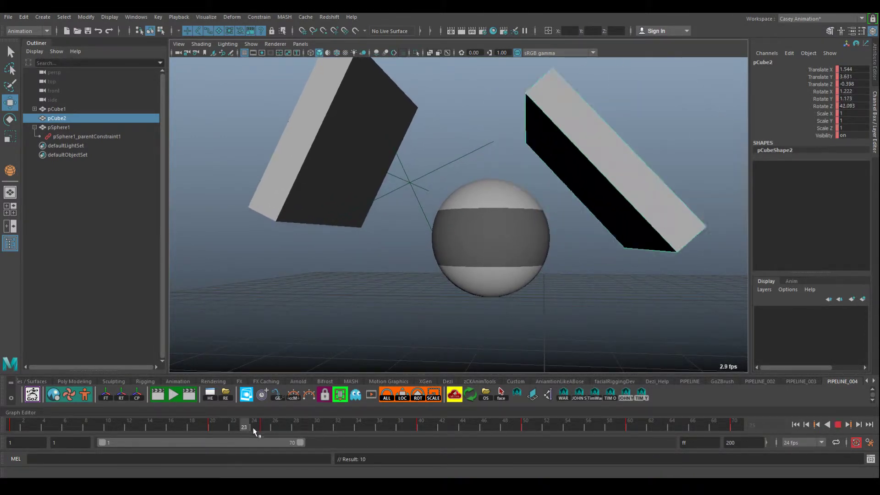
left_click(264, 428)
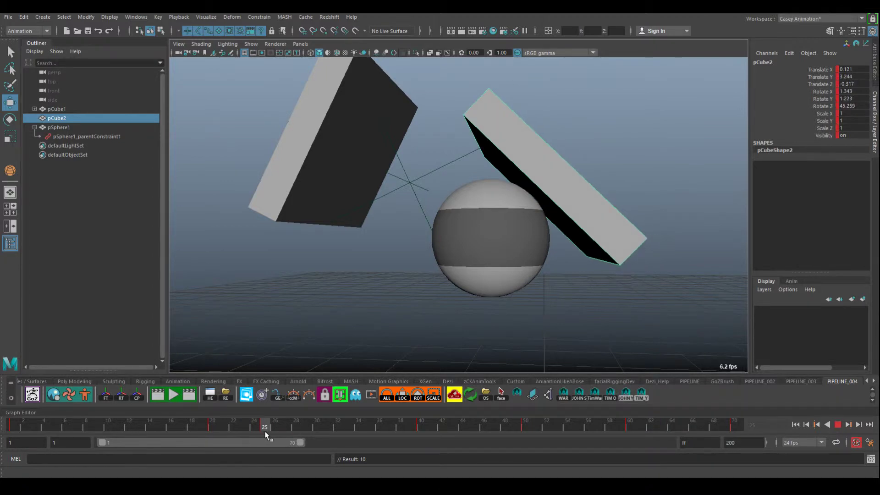
left_click(519, 260)
left_click_drag(519, 260, 487, 256, "alt")
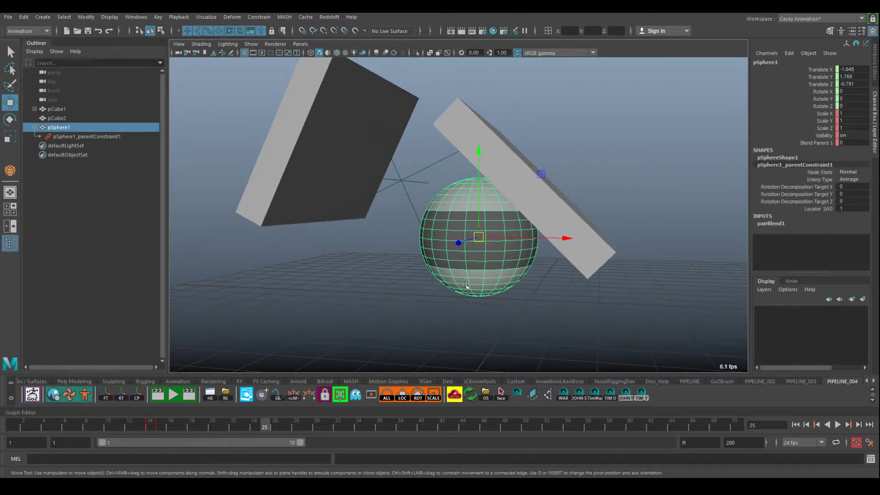
left_click_drag(464, 285, 442, 254, "alt")
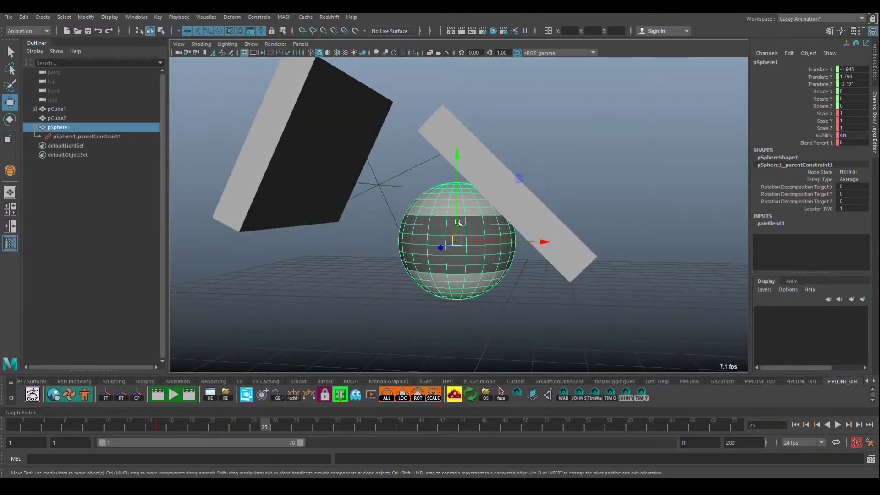
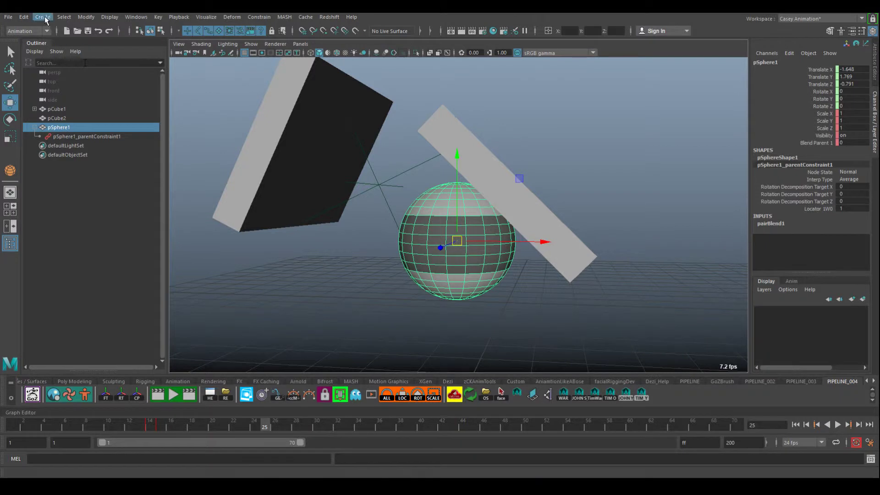
Open the Create menu to add a new locator
left_click(43, 17)
Create locator2 and set its Local Scale X, Y and Z to 2.5
left_click(65, 152)
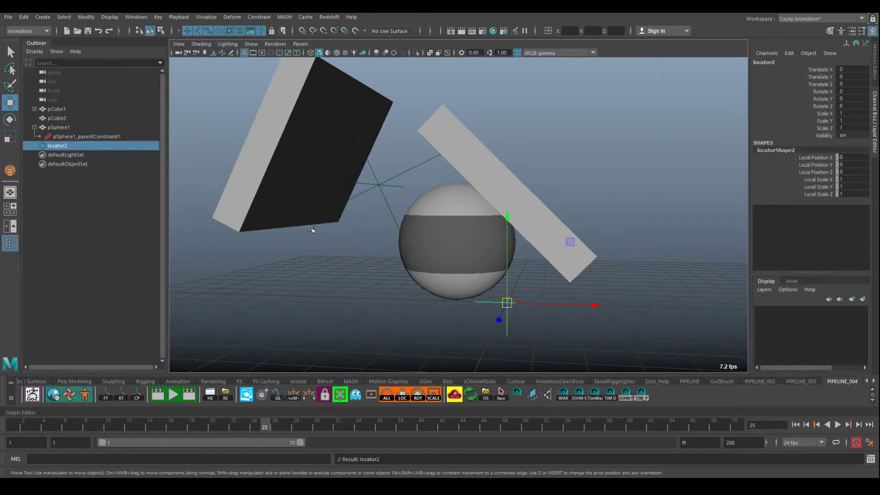
left_click_drag(314, 230, 380, 214, "alt")
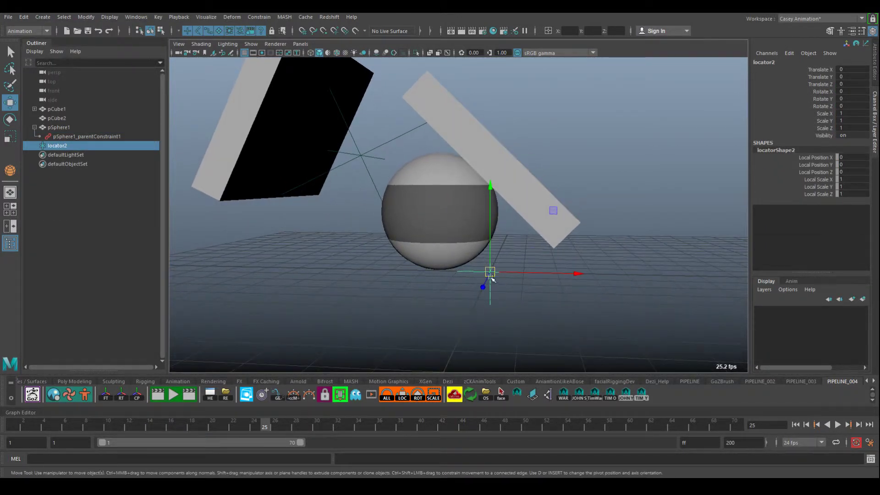
left_click(442, 199)
left_click(489, 291)
left_click_drag(818, 180, 810, 195)
middle_click_drag(570, 230, 586, 232)
left_click_drag(585, 232, 538, 248, "alt")
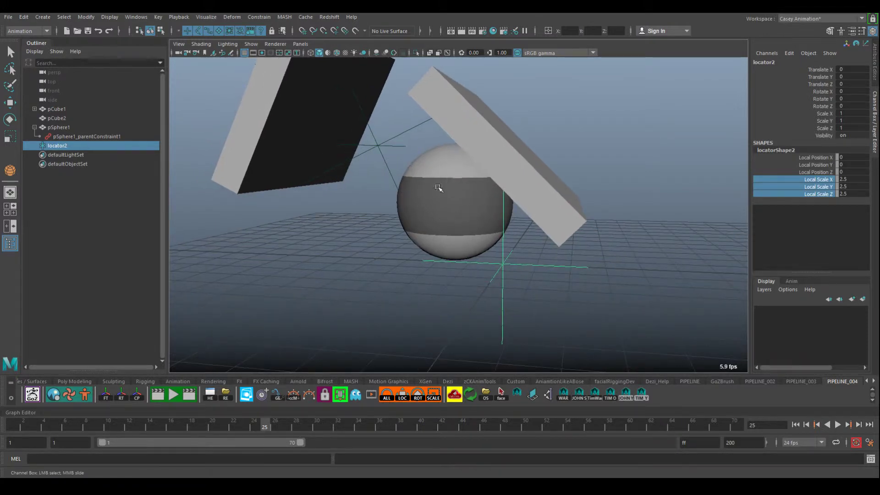
Select the sphere, then add locator2 to the selection
left_click(434, 206)
key("w")
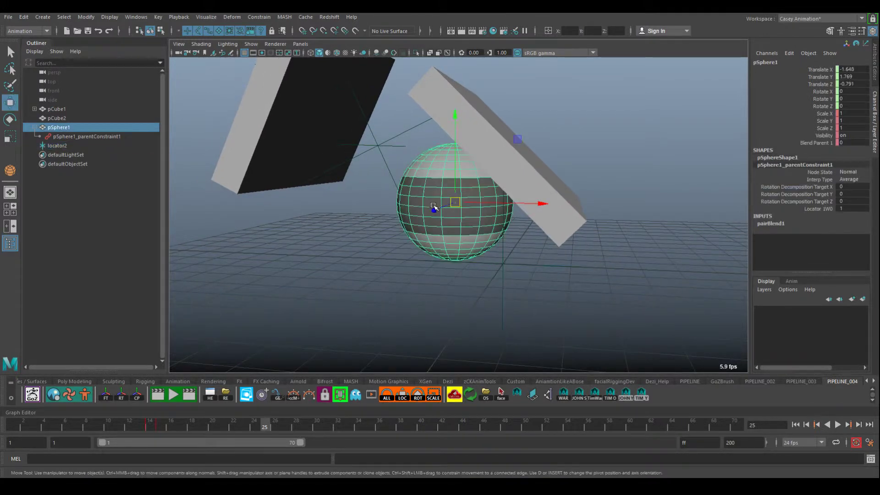
left_click(523, 275, "shift")
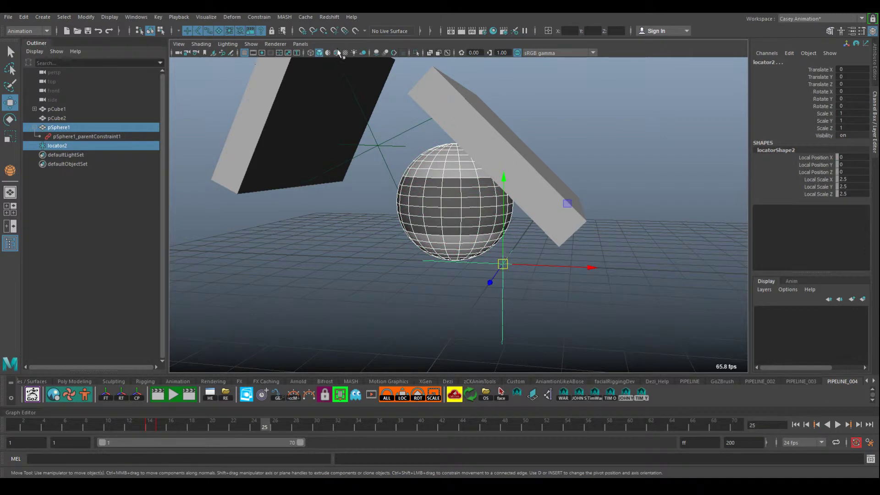
left_click(253, 17)
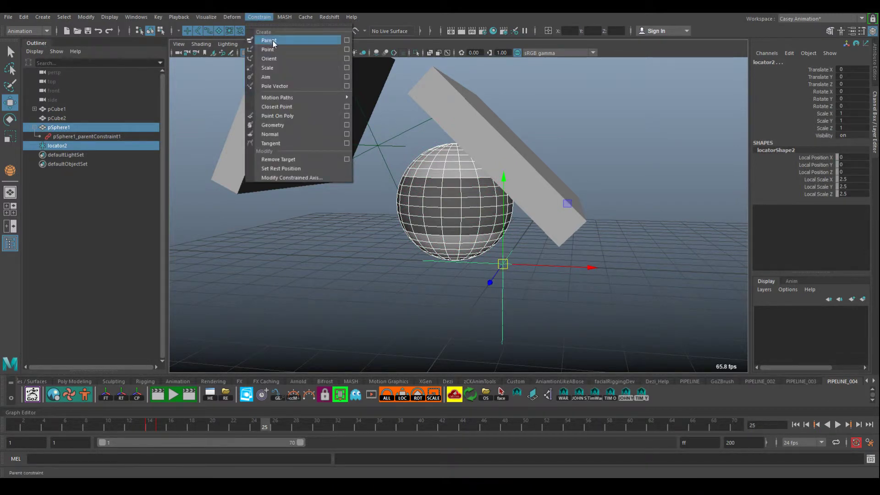
Parent-constrain locator2 to the sphere so it snaps to the sphere's centre
left_click(347, 41)
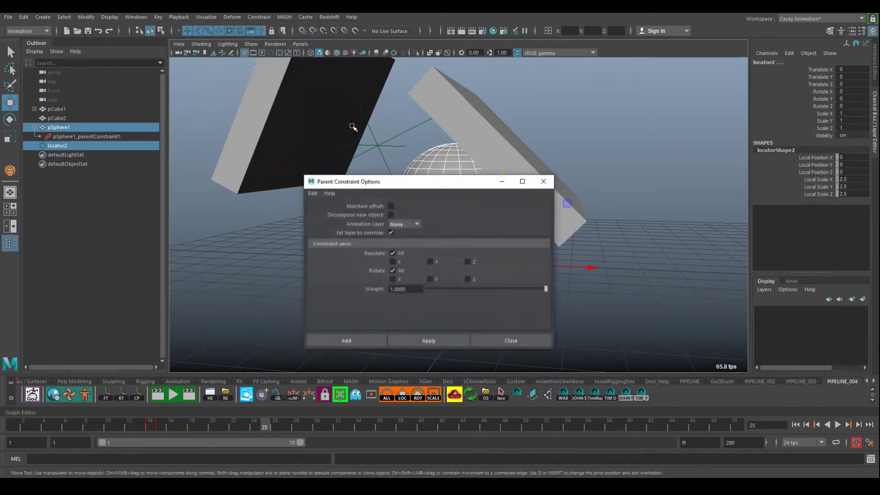
left_click(361, 342)
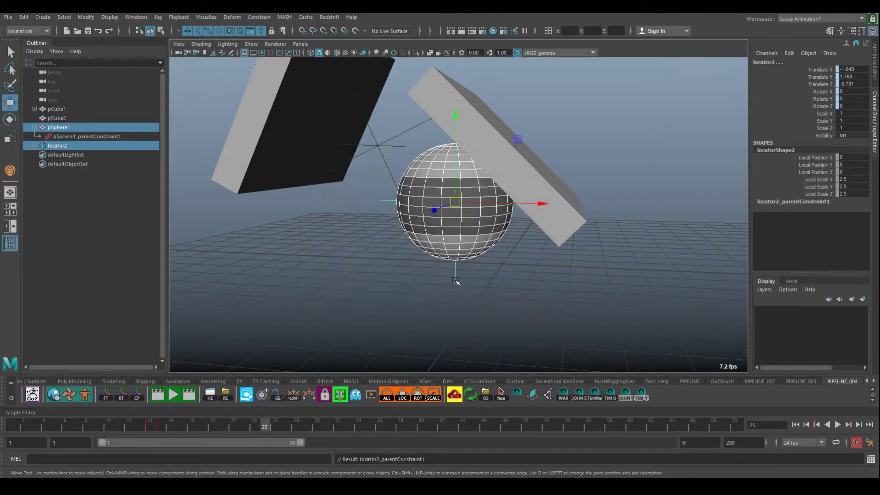
left_click(457, 277)
left_click_drag(448, 225, 473, 276, "alt")
Select locator2_parentConstraint1 under locator2 in the Outliner
left_click(483, 234)
left_click(459, 273)
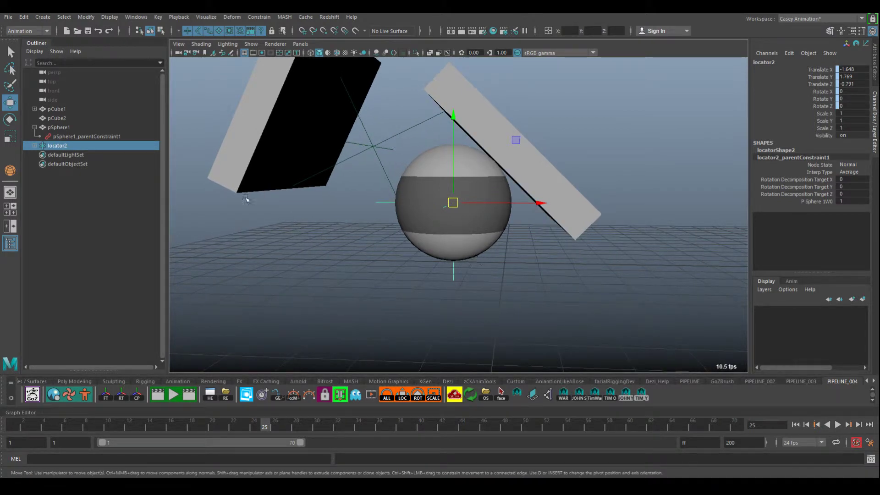
left_click(35, 145)
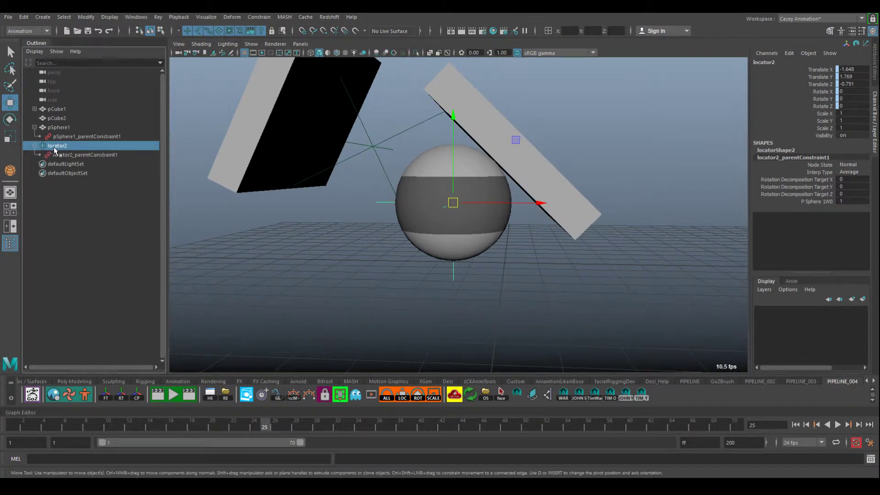
left_click(62, 154)
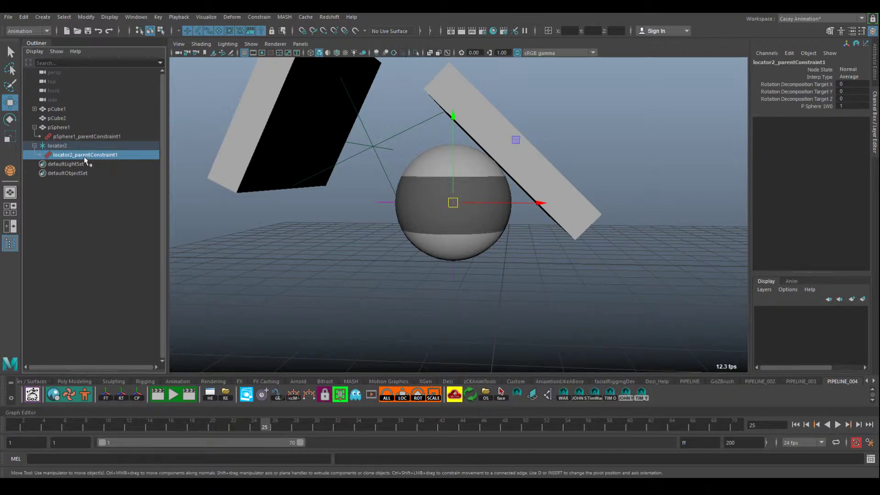
key("Delete")
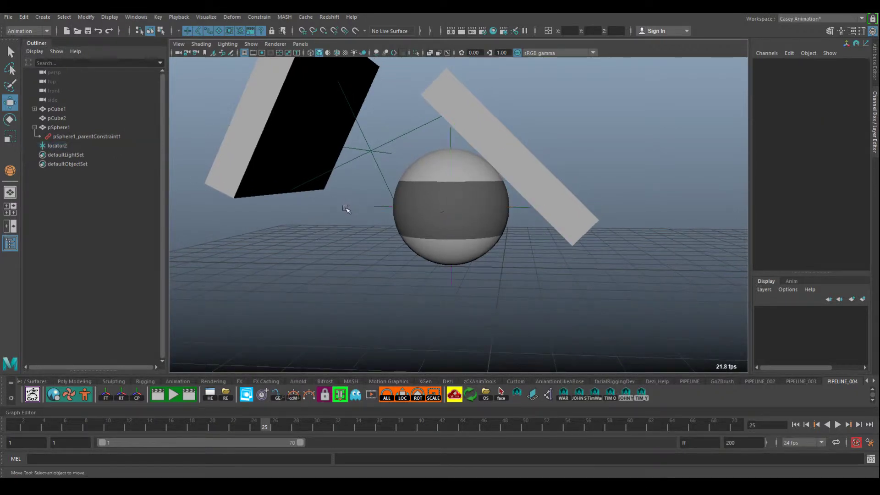
left_click_drag(478, 272, 463, 276, "alt")
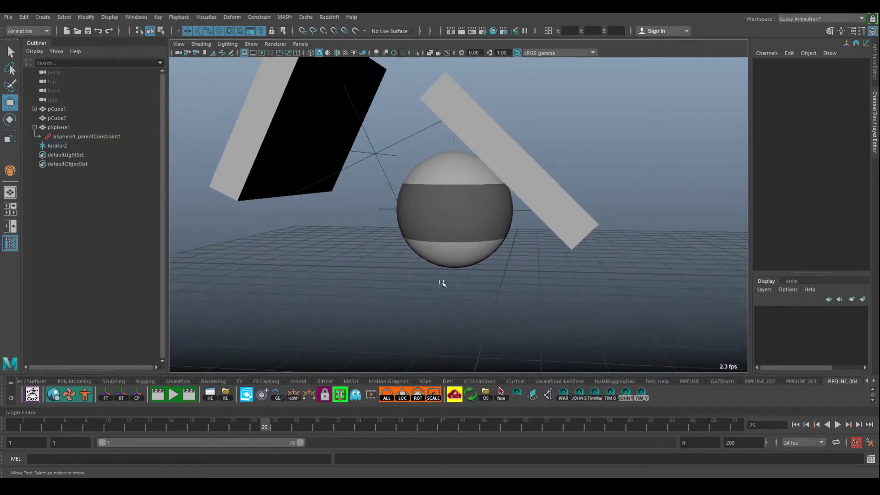
left_click(450, 285)
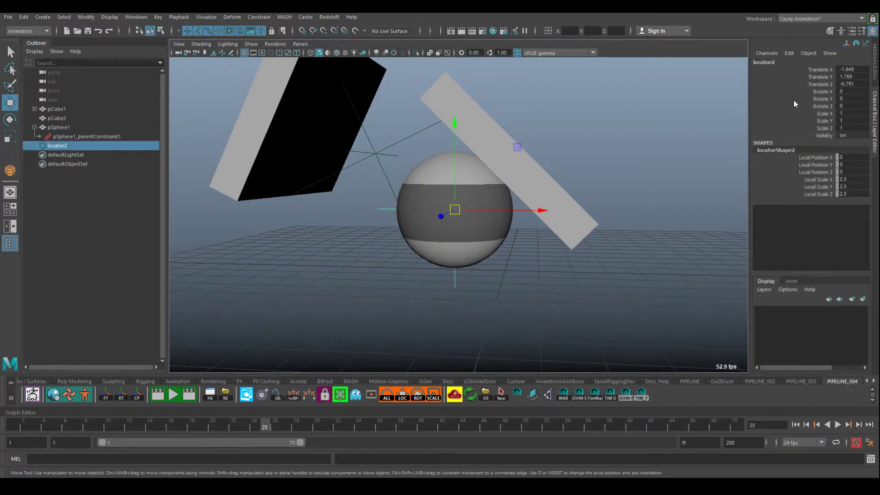
key("ctrl+z")
key("ctrl+z")
key("ctrl+z")
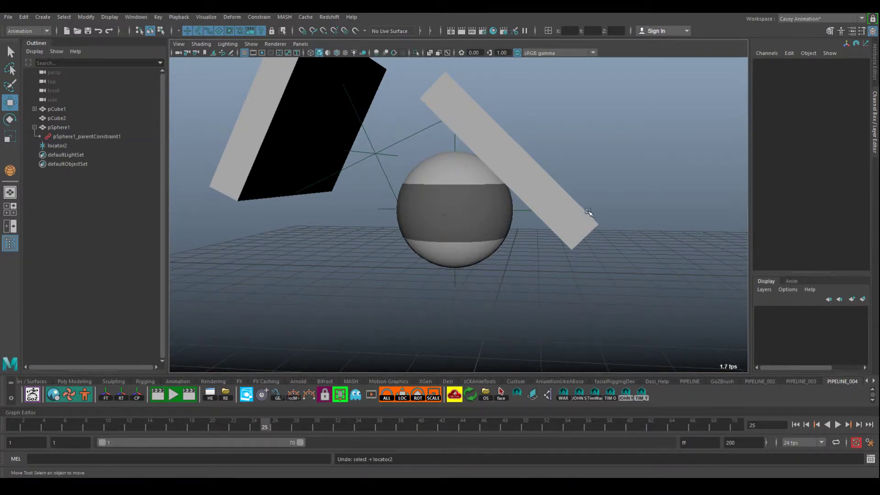
key("ctrl+z")
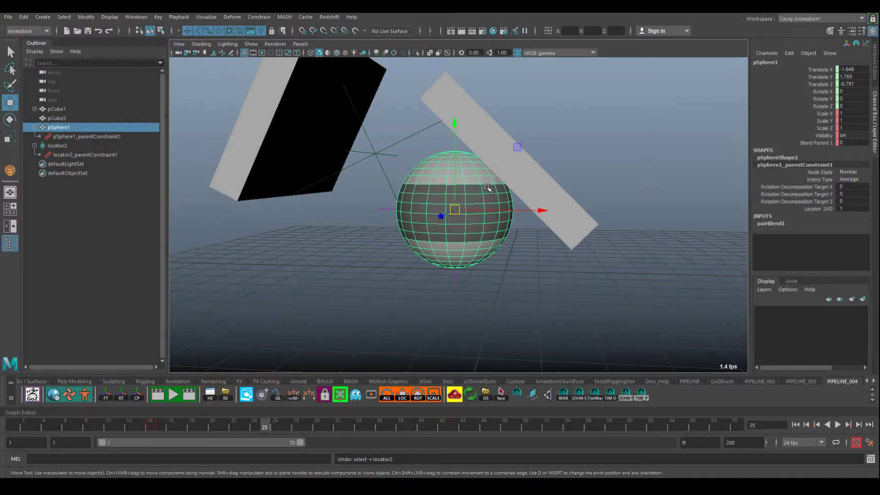
key("e")
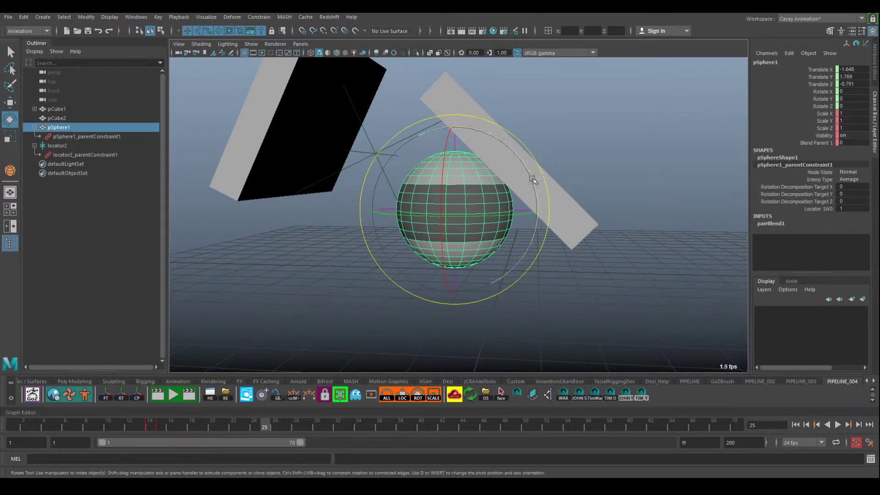
left_click(649, 214)
left_click(480, 172)
left_click_drag(509, 153, 527, 194)
left_click_drag(469, 191, 464, 201)
left_click(572, 257)
left_click(512, 246)
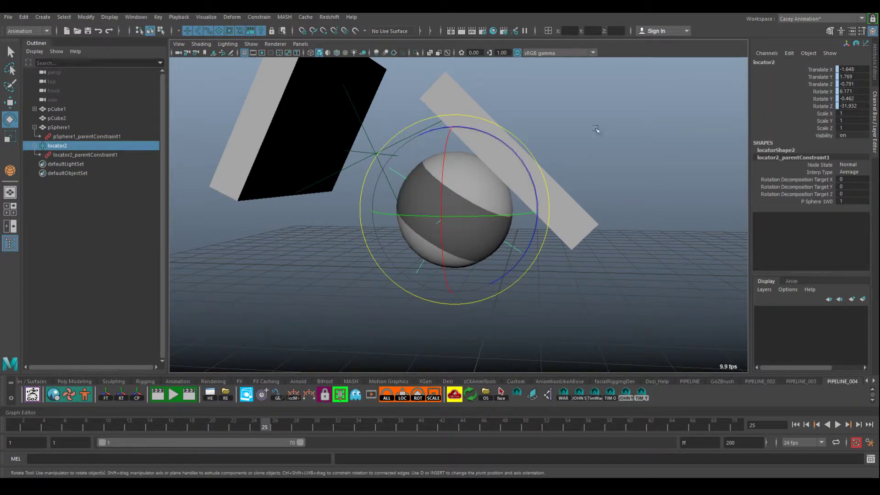
middle_click_drag(527, 213, 531, 208, "alt")
left_click(74, 156)
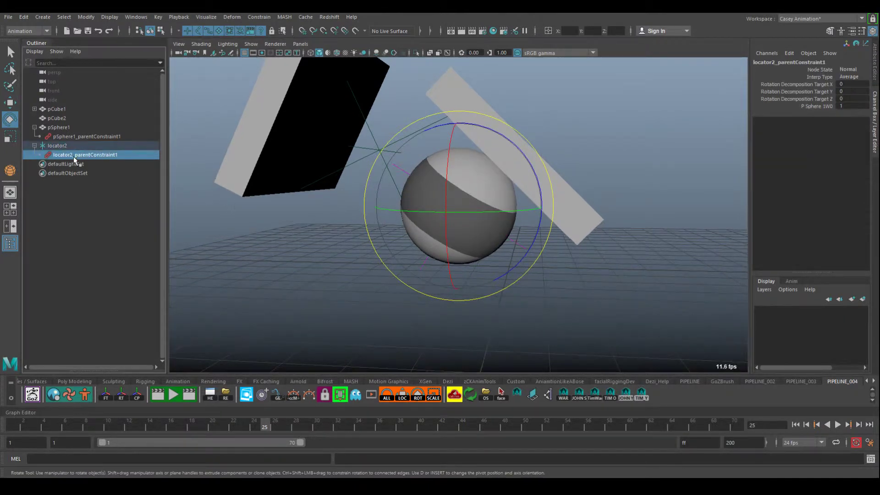
left_click(444, 171)
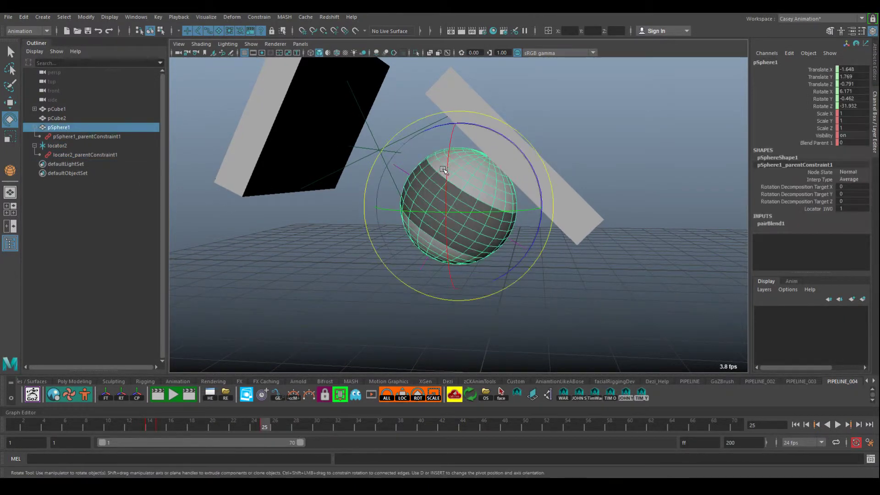
key("w")
left_click(528, 241, "shift")
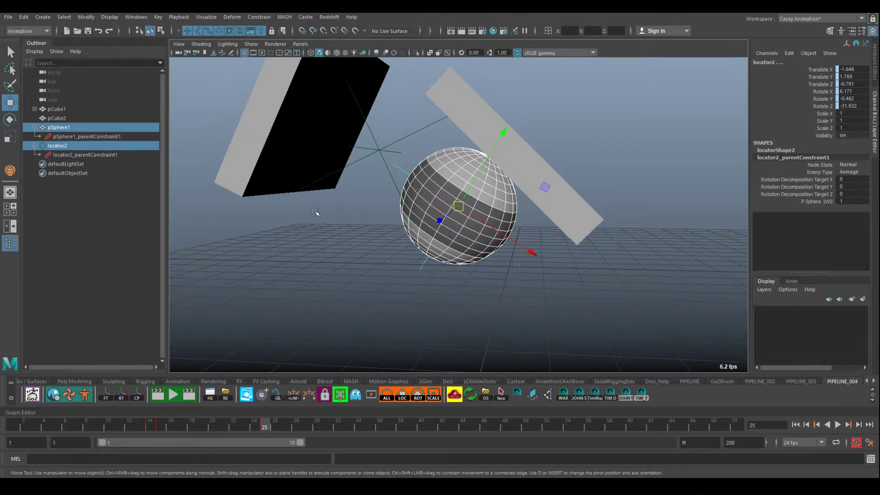
left_click(112, 155)
key("Delete")
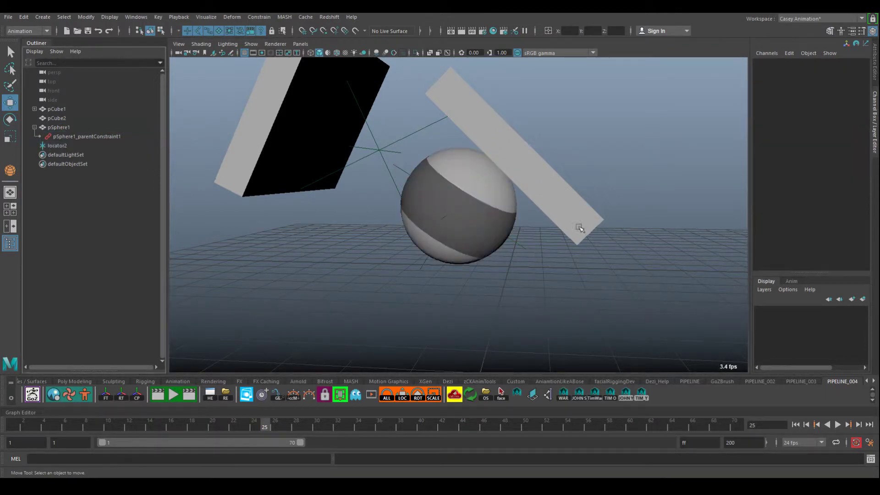
left_click(520, 244)
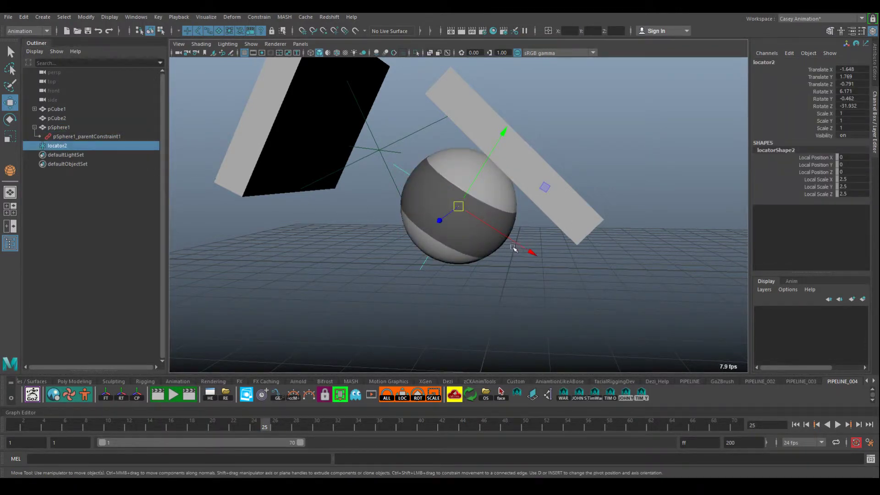
key("ctrl+z")
key("ctrl+z")
key("ctrl+z")
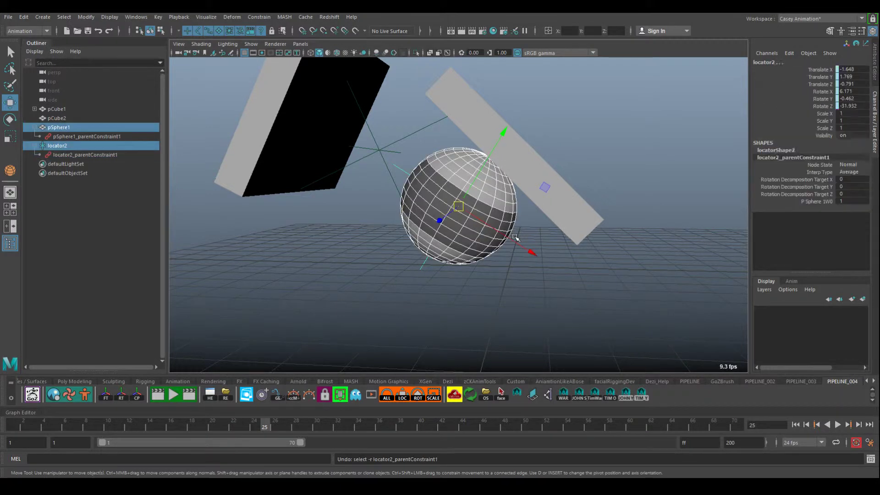
key("ctrl+z")
key("ctrl+z")
key("ctrl+z")
key("ctrl+z")
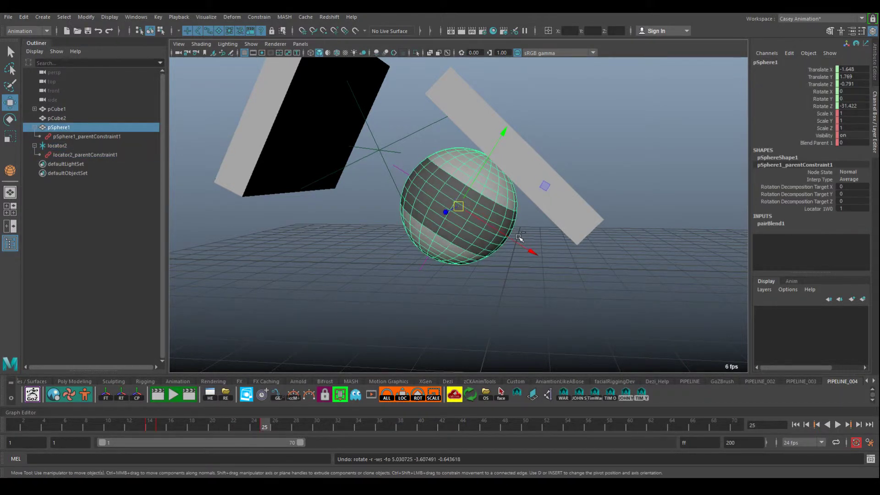
left_click(467, 281)
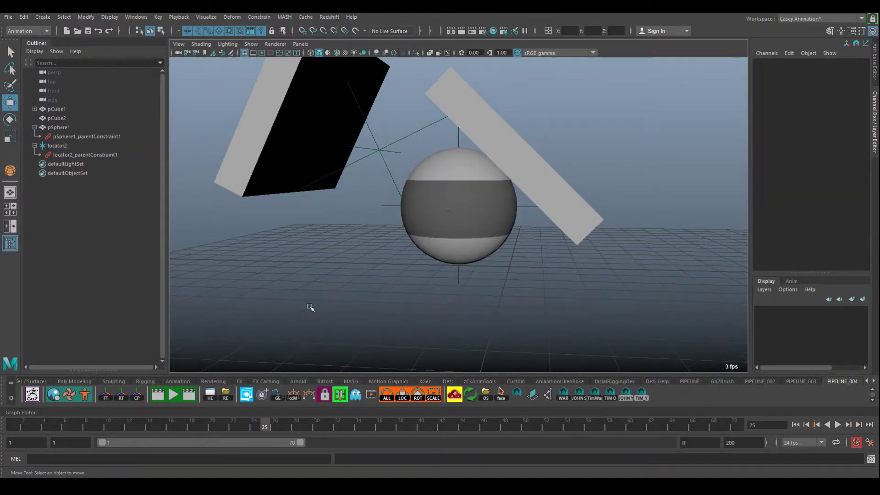
left_click(465, 276)
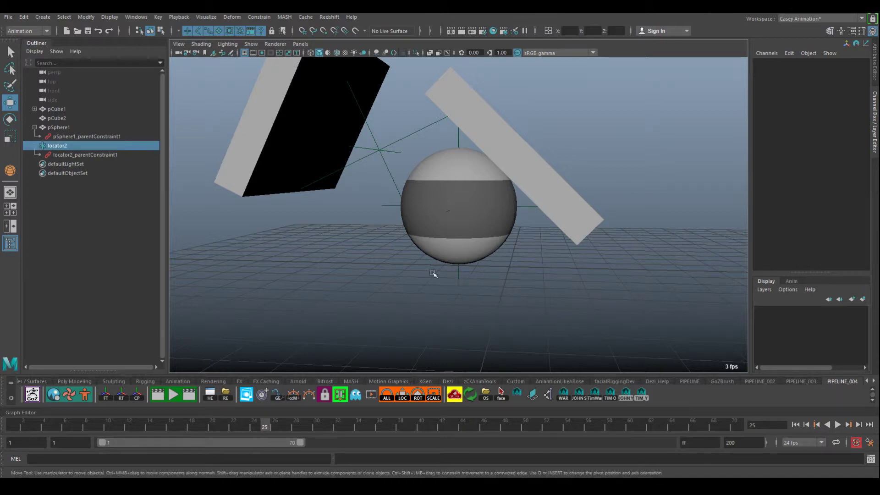
left_click(89, 155)
key("Delete")
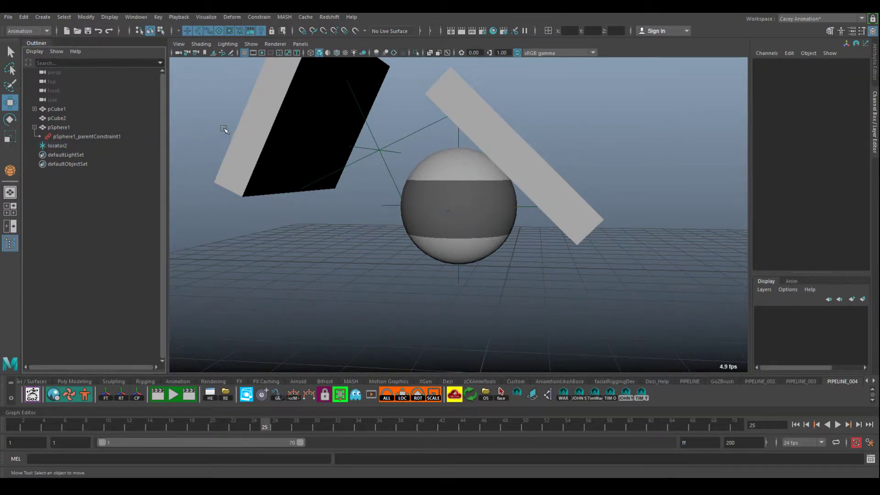
left_click_drag(494, 244, 523, 241, "alt")
left_click(519, 210)
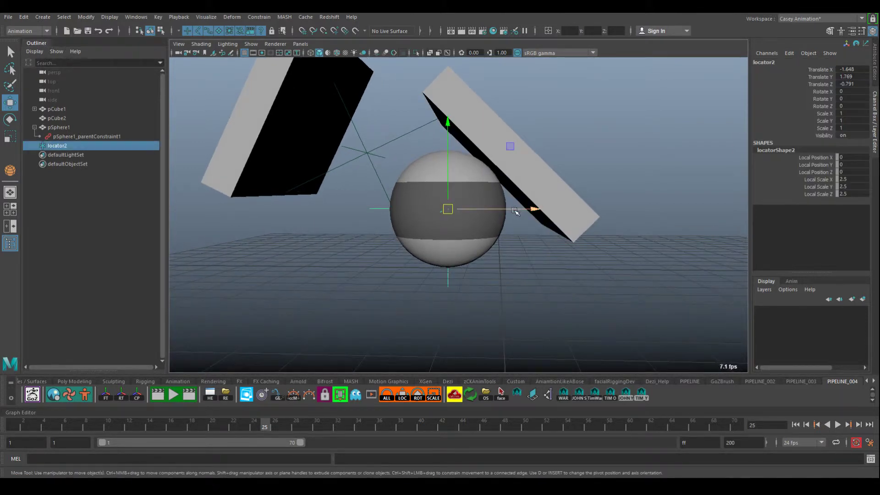
Parent locator2 under pCube2 and scrub the timeline to watch it follow the box
left_click(544, 186, "shift")
key("p")
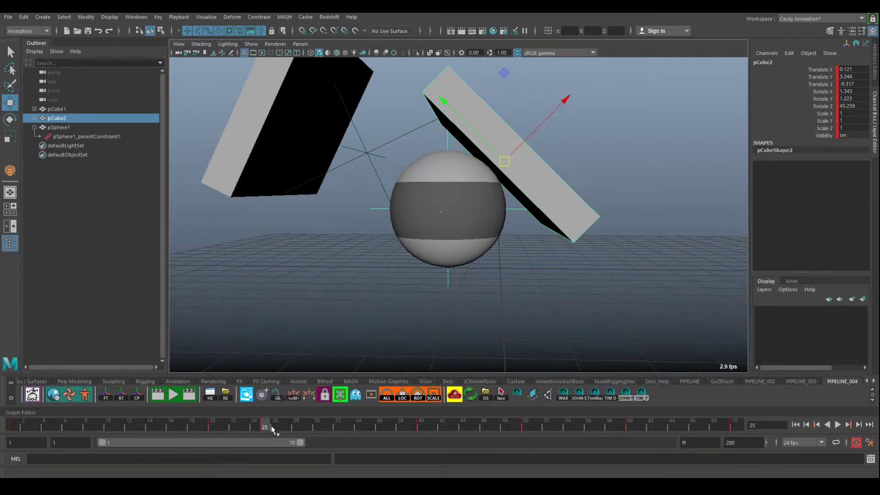
key("alt+v")
left_click_drag(372, 425, 264, 428)
Select locator2, then add the sphere to the selection
left_click(496, 245)
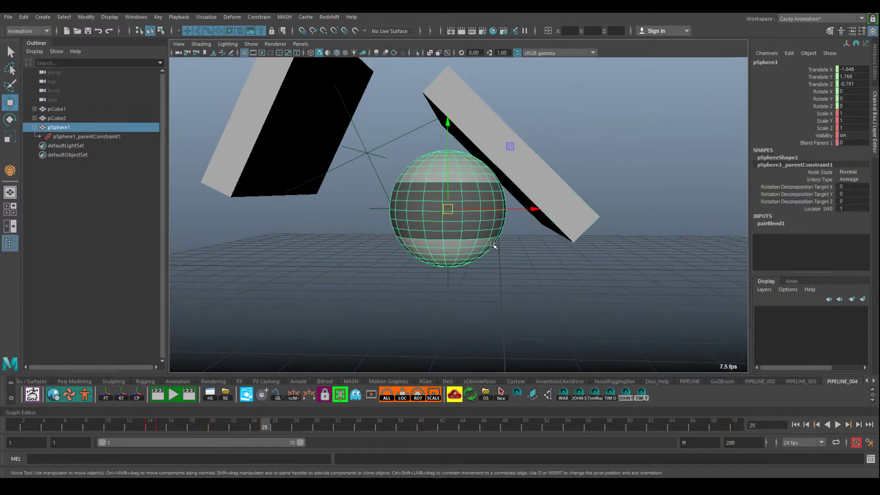
left_click(539, 176)
left_click(515, 209)
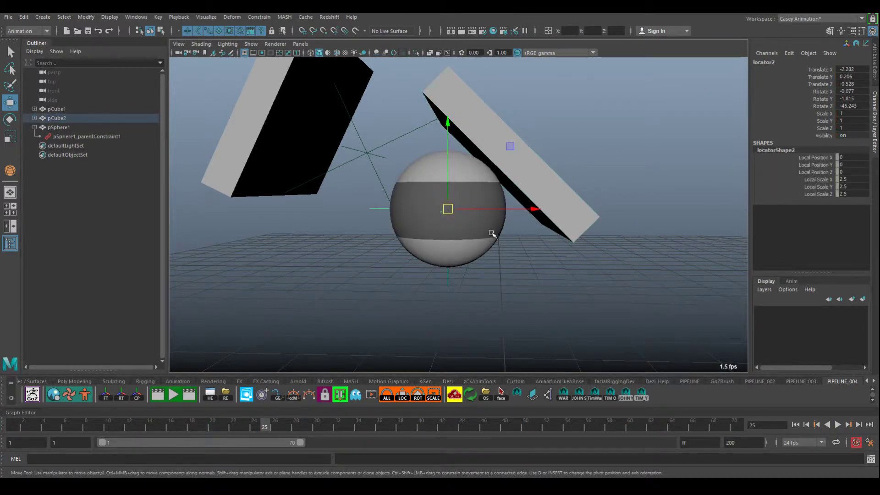
left_click(478, 256)
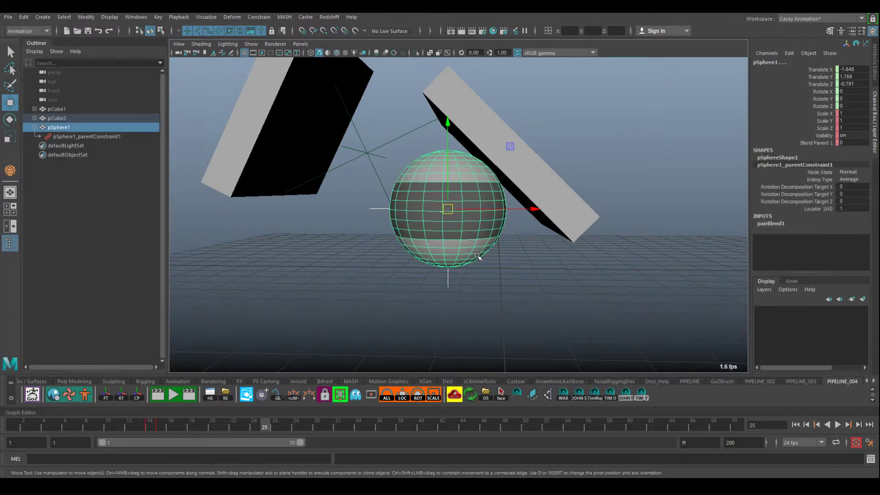
left_click(259, 17)
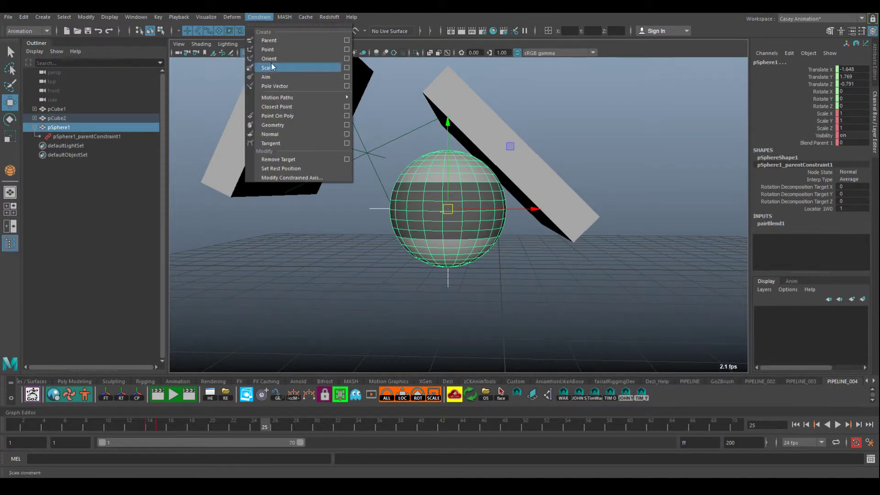
Add locator2 as the sphere's second parent target, key the sphere at frame 25, and play
left_click(269, 41)
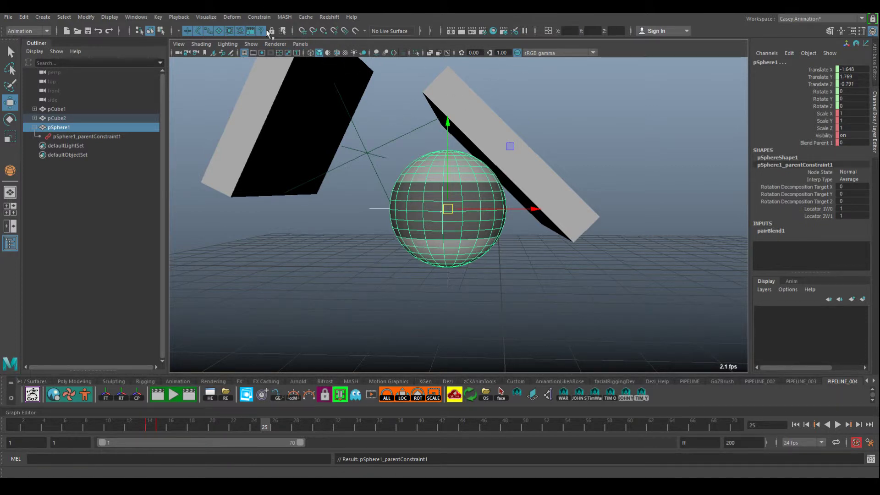
middle_click_drag(500, 206, 499, 201, "alt")
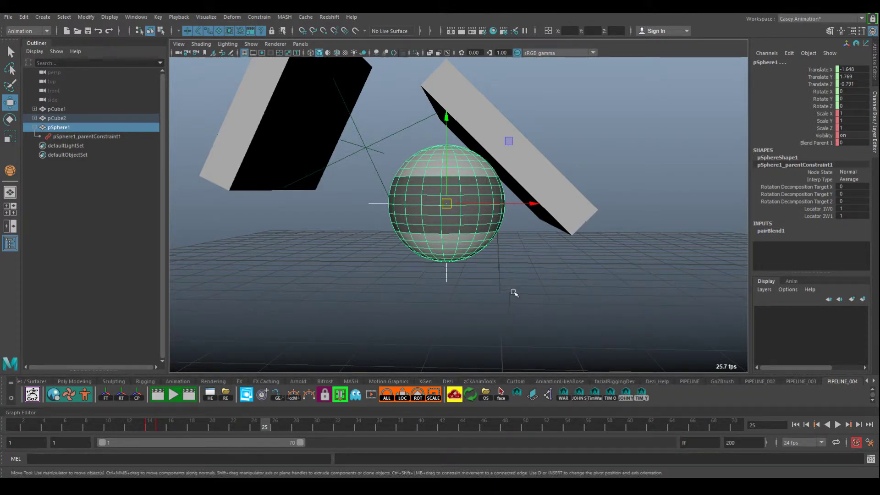
middle_click_drag(489, 304, 491, 303, "alt")
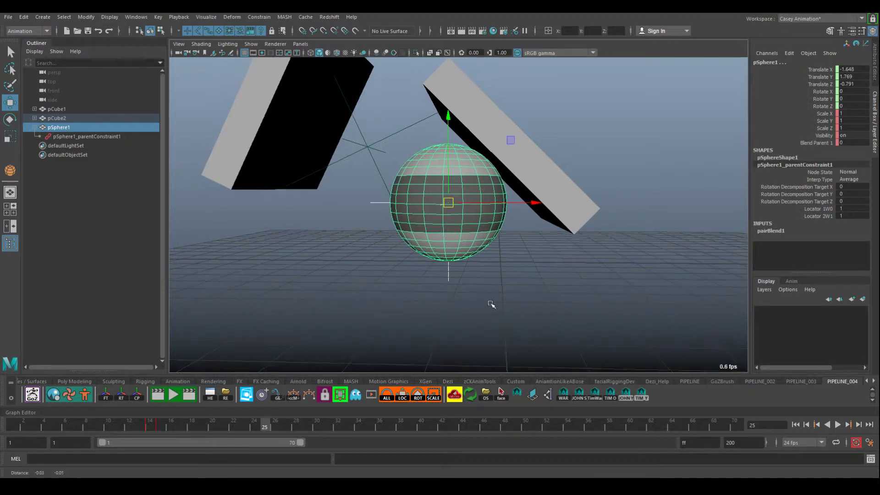
key("s")
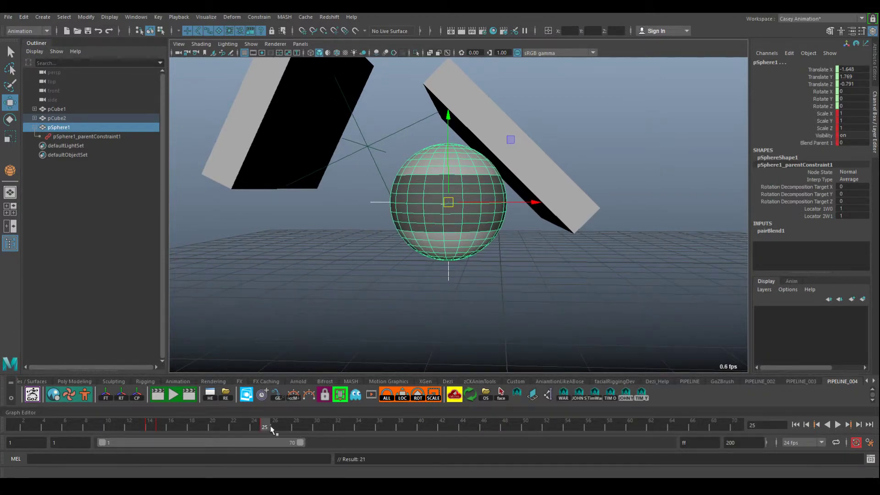
key("alt+v")
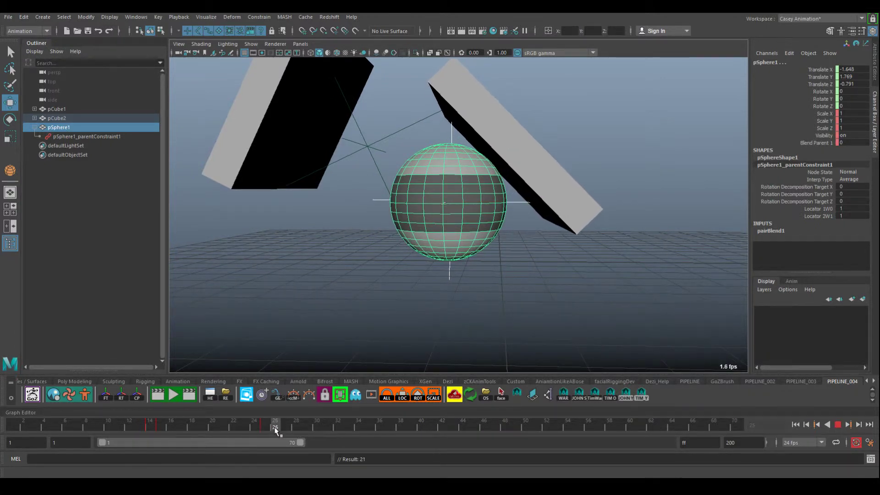
Stop playback at frame 26 and set the sphere's Blend Parent 1 to 1
key("alt+v")
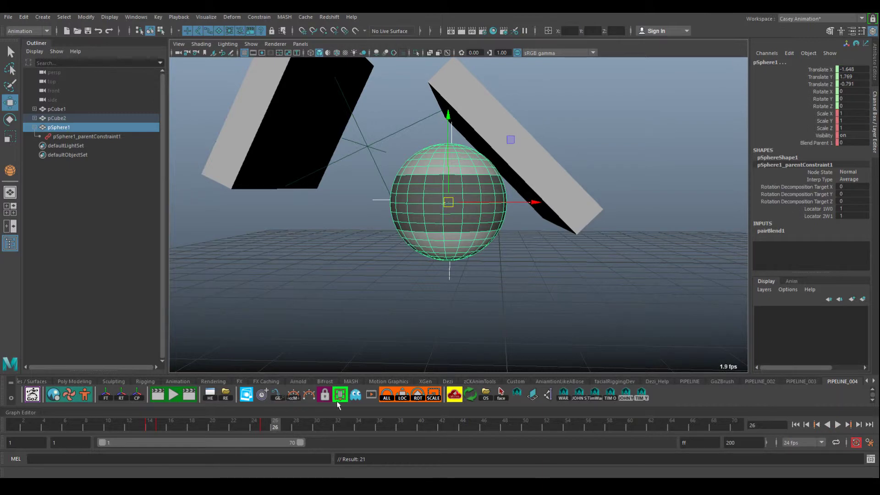
left_click(821, 143)
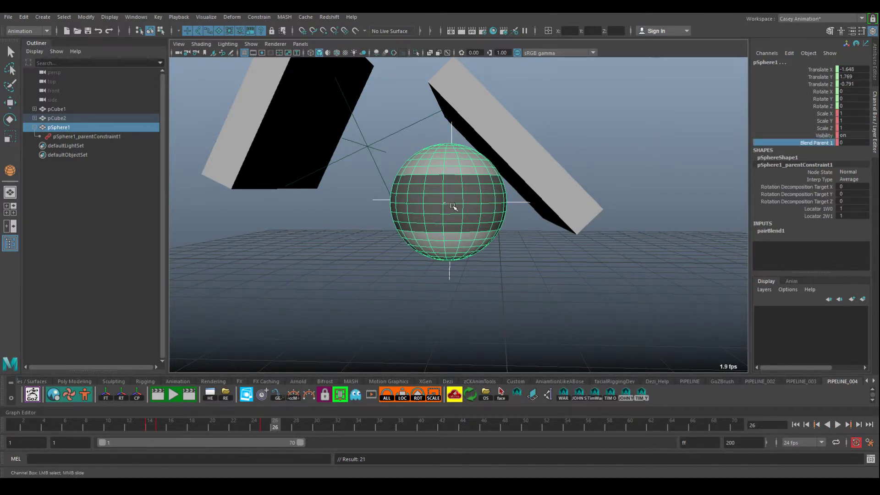
middle_click_drag(453, 207, 469, 209)
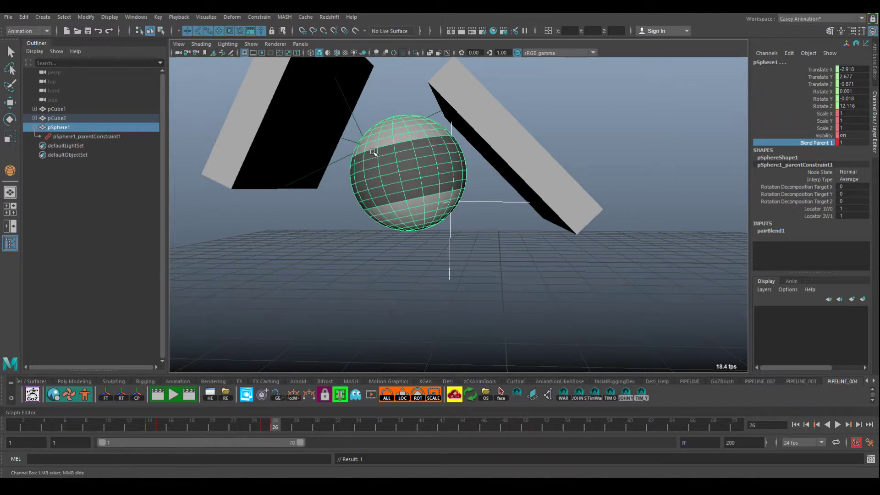
Test-move locator1 to see the sphere respond, undo it, and reselect the sphere
left_click(361, 123)
key("w")
left_click(488, 204)
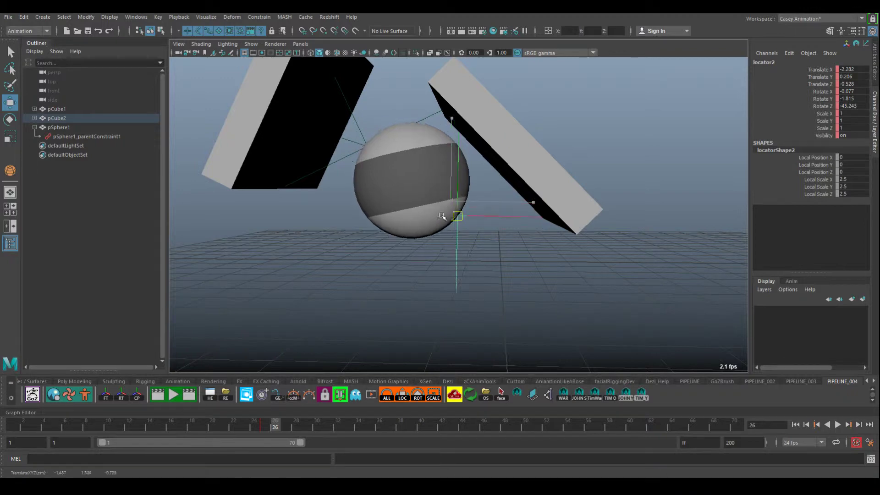
left_click(337, 163)
middle_click_drag(338, 187, 358, 196)
key("ctrl+z")
left_click(412, 178)
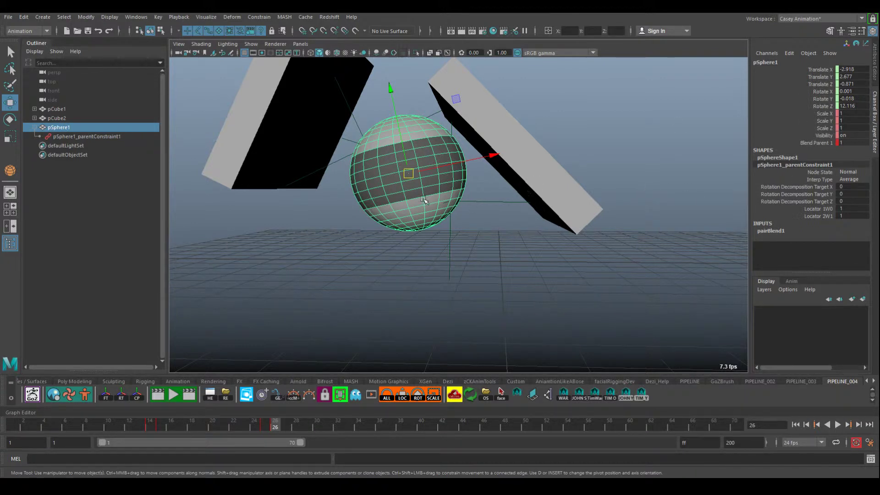
Select the Locator 1W0 weight channel and go to frame 14
left_click(822, 209)
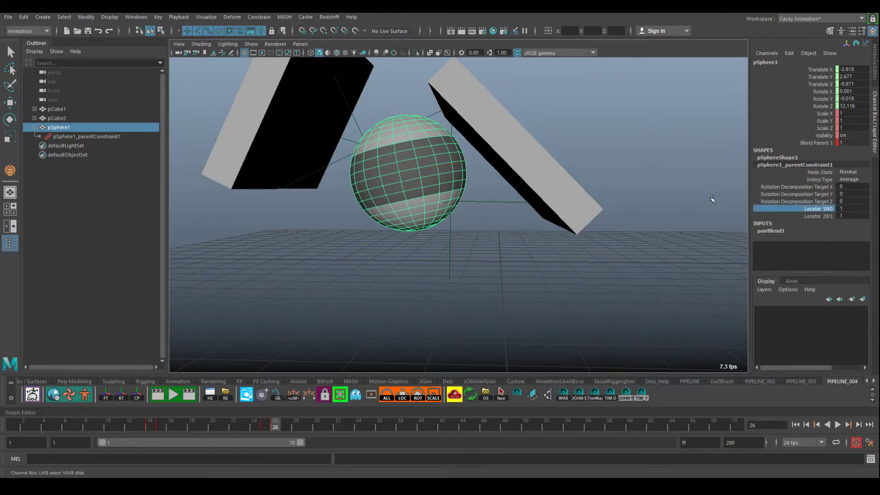
left_click(818, 217)
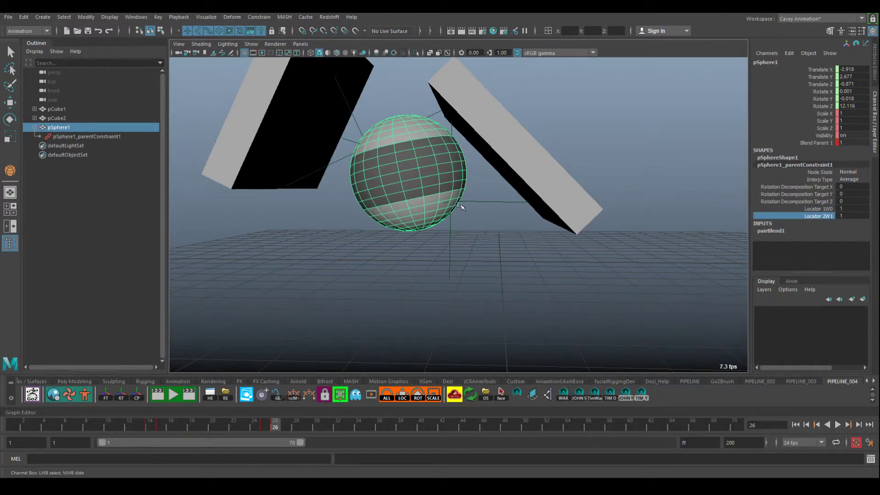
left_click(819, 209)
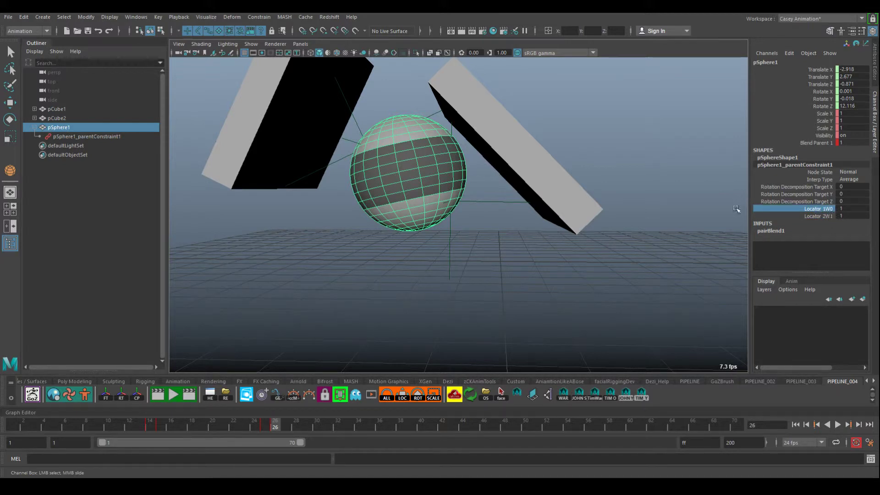
left_click(262, 426)
left_click_drag(273, 427, 171, 427)
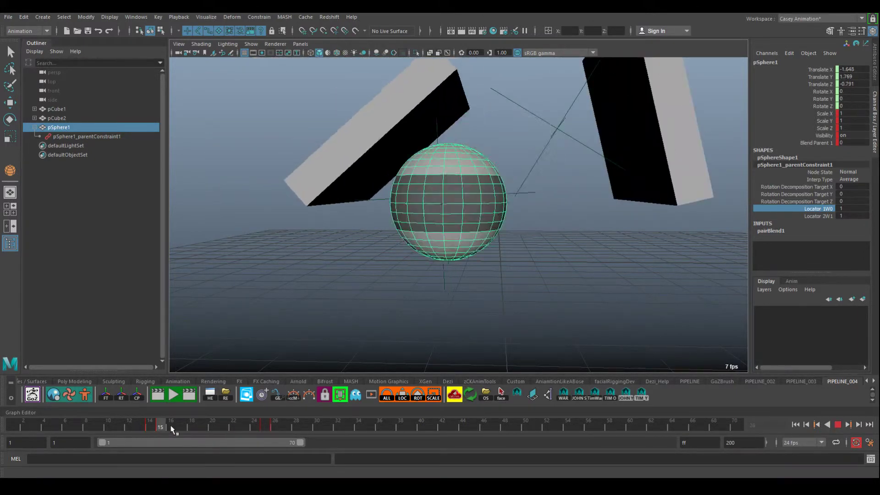
left_click(150, 426)
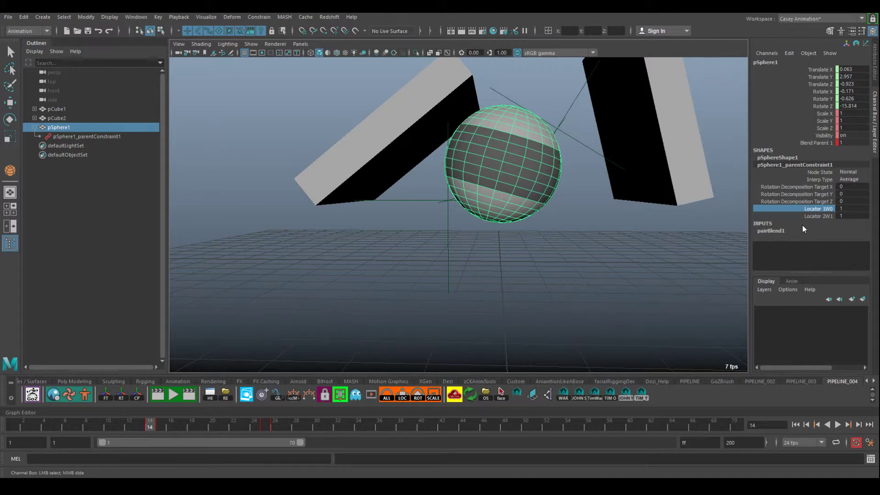
left_click_drag(144, 427, 152, 428)
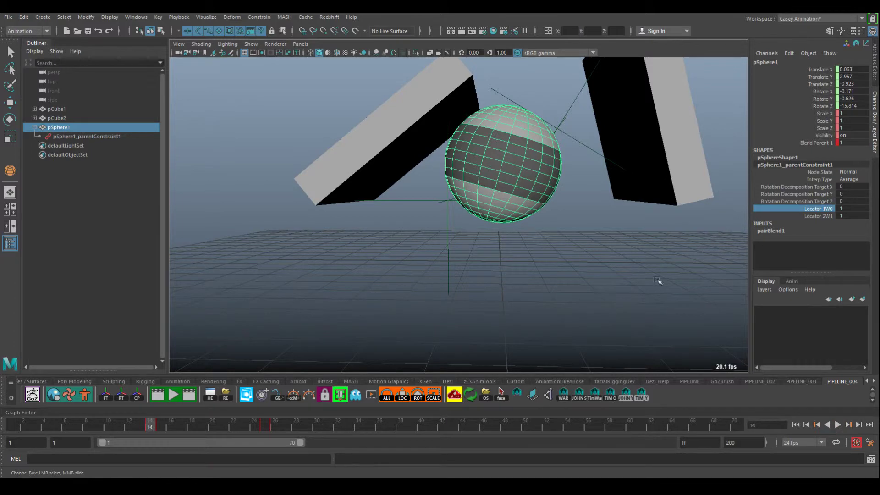
At frame 14, key Locator 1W0 at 1 and Locator 2W1 at 0
right_click(816, 210)
left_click(821, 224)
left_click(827, 216)
double_click(847, 216)
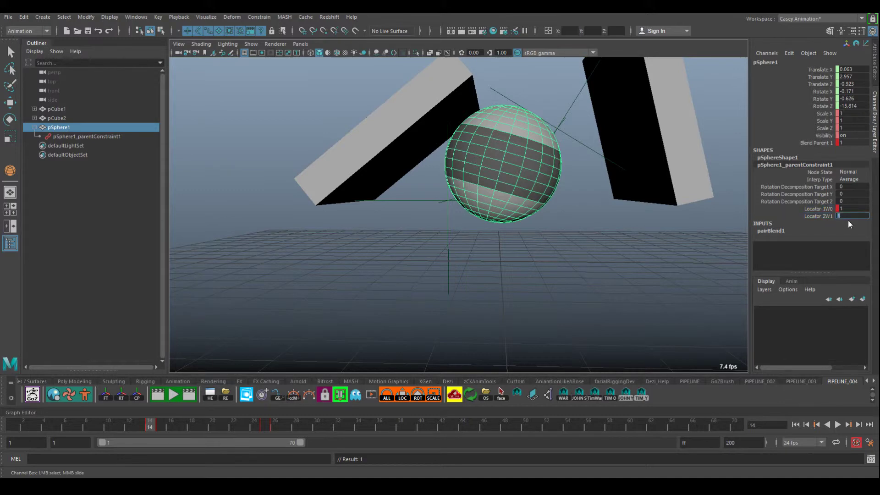
type("0")
key("Return")
left_click(821, 216)
right_click(823, 218)
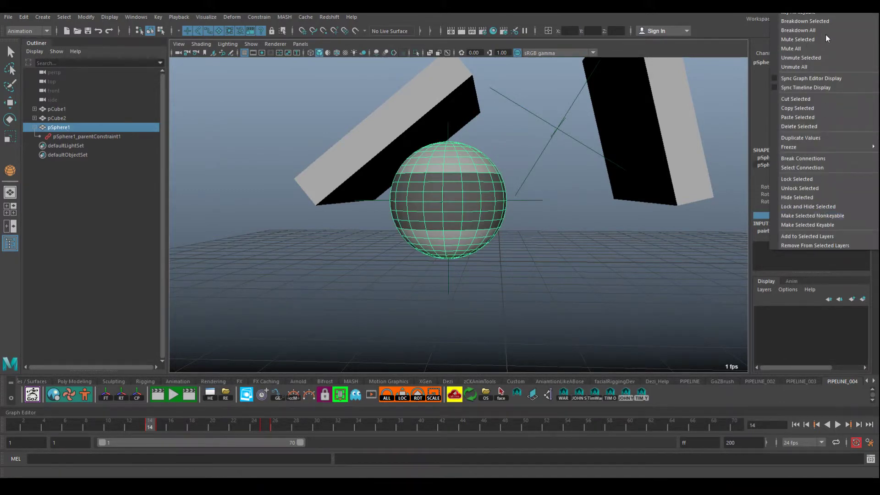
left_click(823, 224)
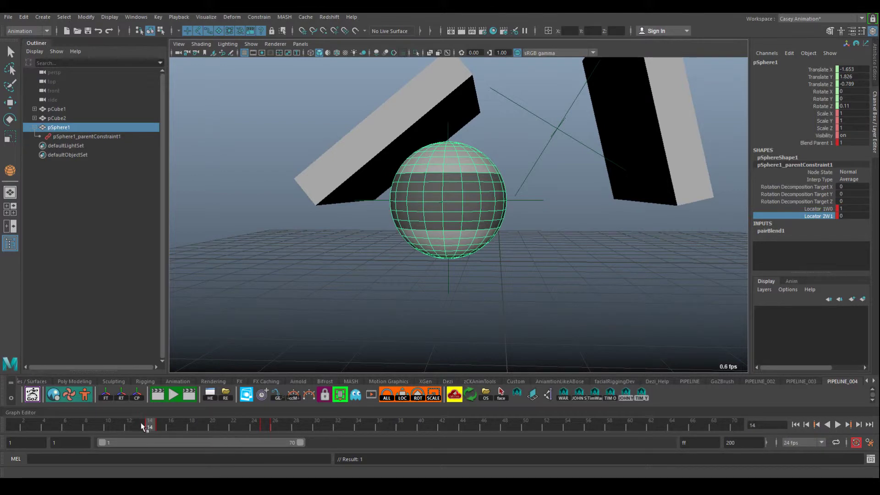
At frame 25, key Locator 1W0 at 0 and Locator 2W1 at 1, then preview the hand-off
left_click_drag(142, 423, 266, 431)
left_click(846, 216)
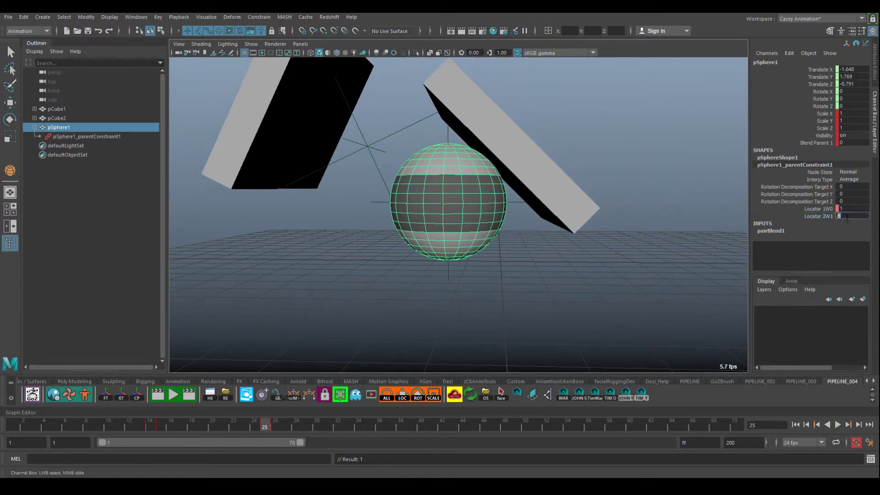
left_click(819, 210)
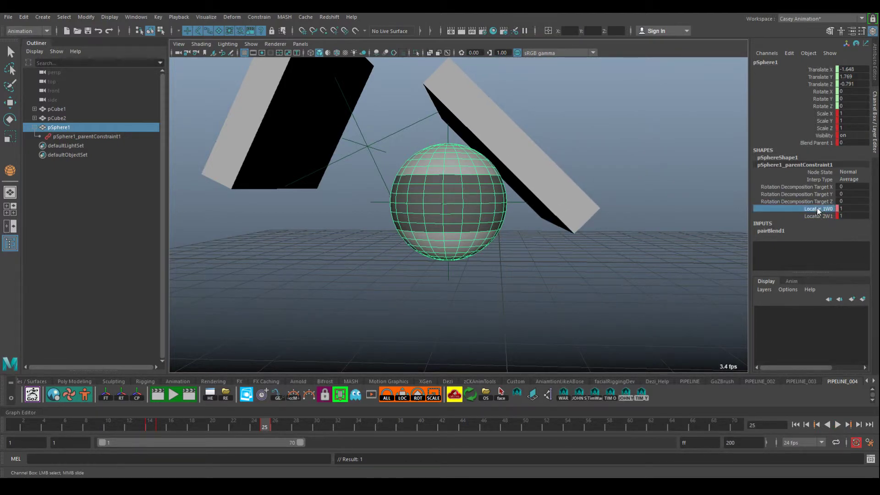
middle_click_drag(708, 218, 643, 226)
left_click(824, 215, "shift")
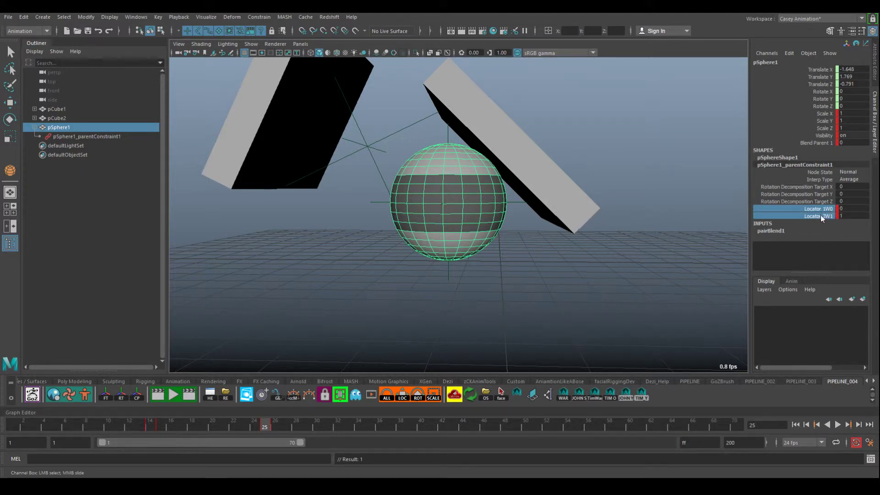
right_click(823, 215)
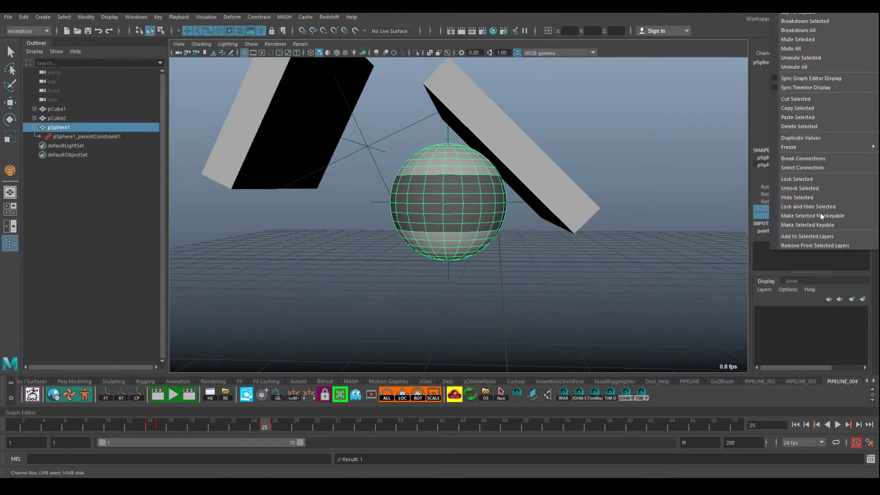
left_click(807, 5)
middle_click_drag(561, 205, 560, 204, "alt")
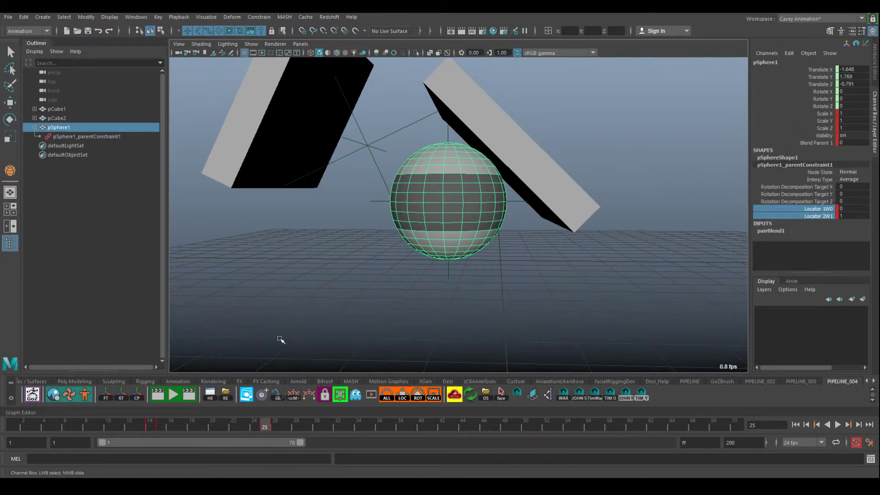
left_click_drag(132, 423, 170, 429)
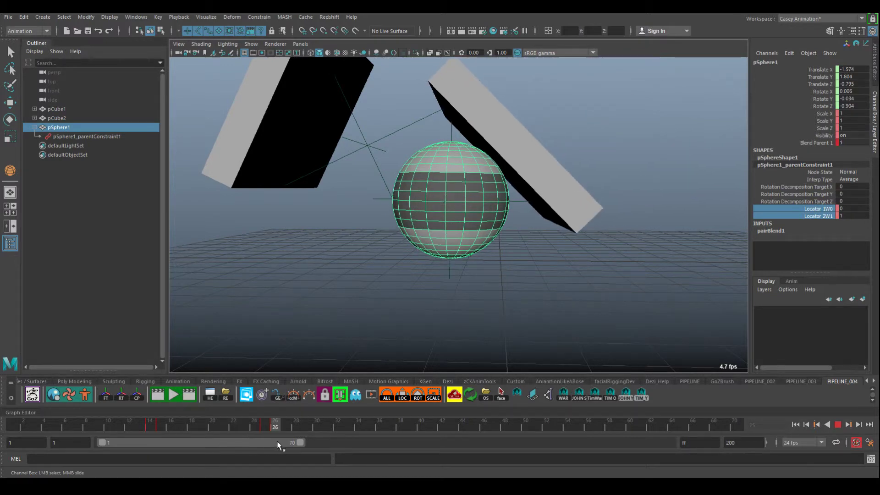
Scrub forward to around frame 50, zooming in on the boxes
left_click_drag(432, 432, 467, 428)
right_click_drag(528, 362, 516, 227, "alt")
scroll(525, 263, "up", 4)
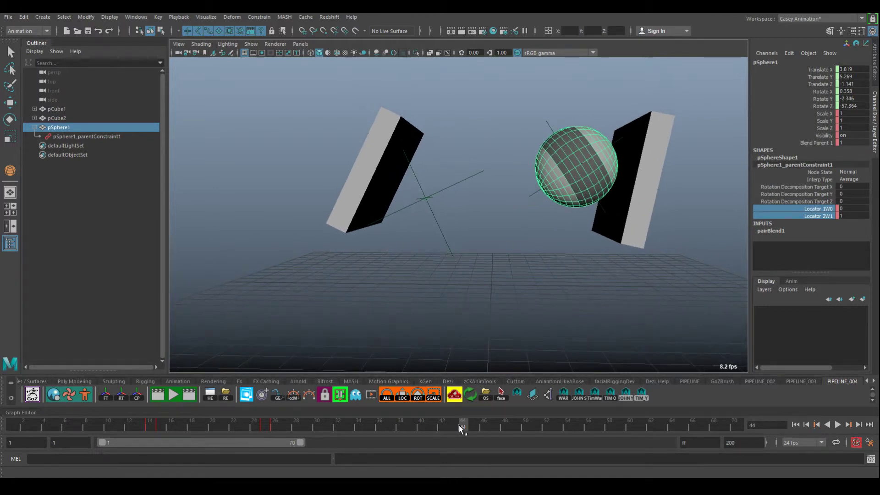
left_click_drag(459, 426, 524, 432)
Tilt pCube2 to about 21 degrees, slide it toward pCube1, and key it at frame 50
left_click(581, 213)
key("w")
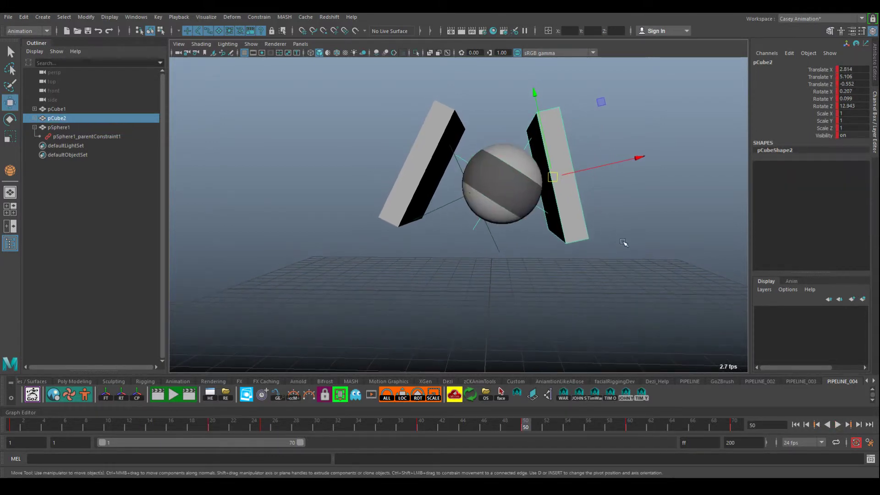
key("e")
left_click_drag(624, 244, 670, 251)
key("w")
middle_click_drag(670, 251, 640, 249)
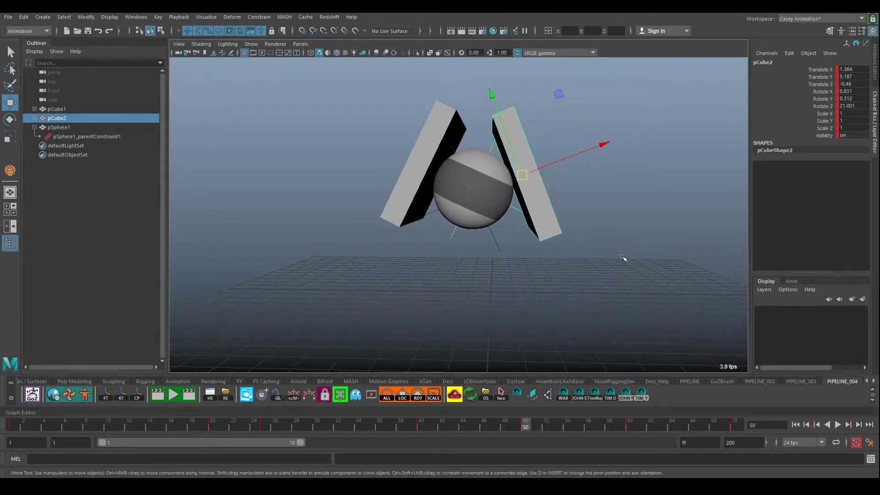
key("s")
Scrub frames 51–59 to check the box motion, then select the sphere
left_click_drag(521, 425, 619, 430)
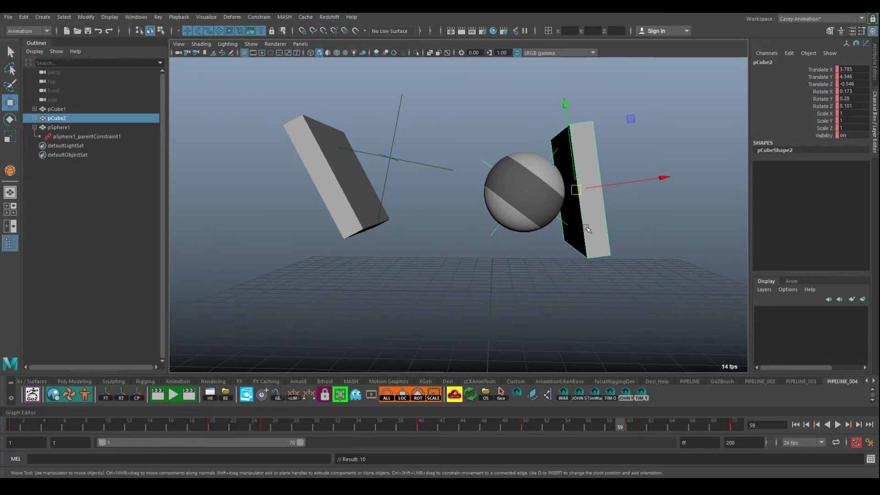
left_click_drag(548, 430, 526, 428)
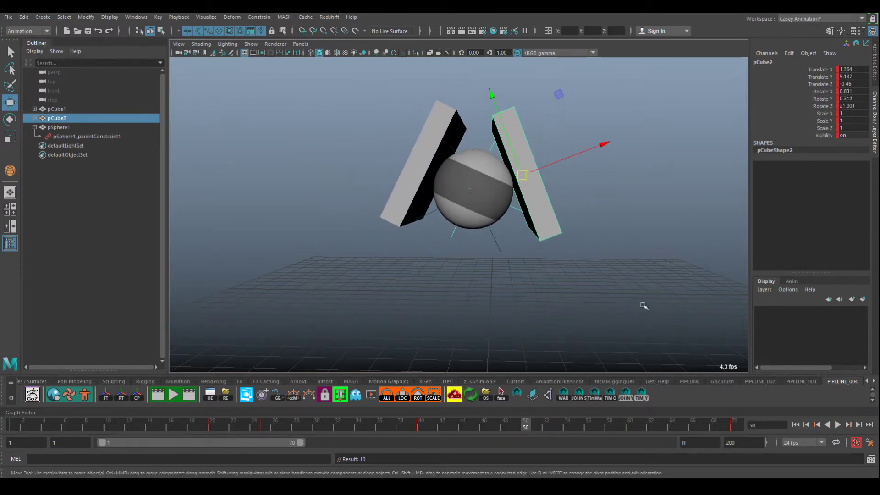
left_click(498, 163)
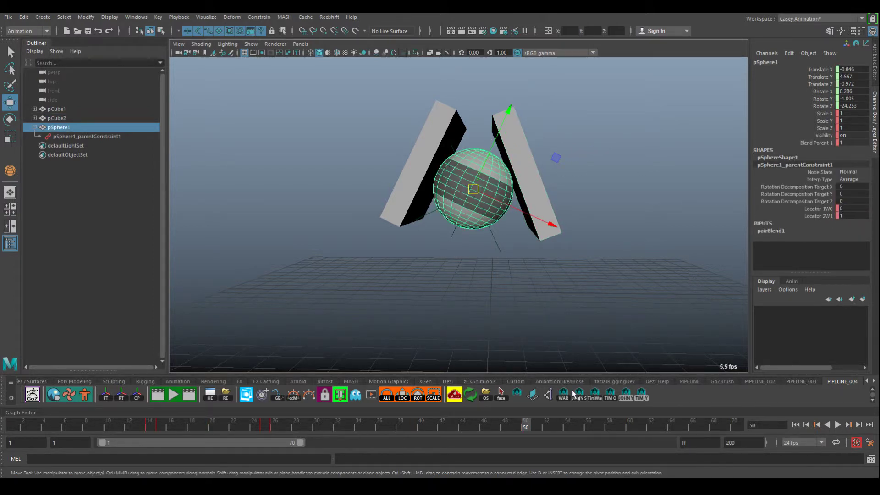
At frame 49, key both Locator 1W0 and Locator 2W1 weight channels
left_click(516, 427)
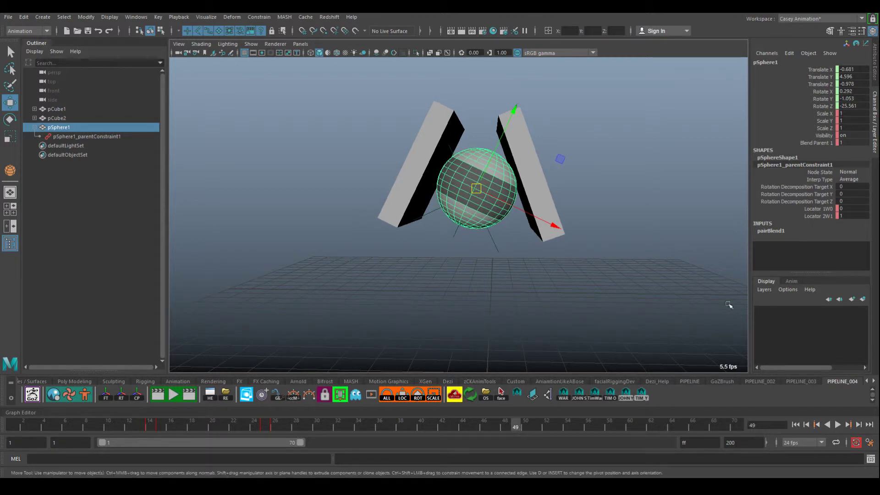
left_click(827, 209)
left_click(825, 218, "shift")
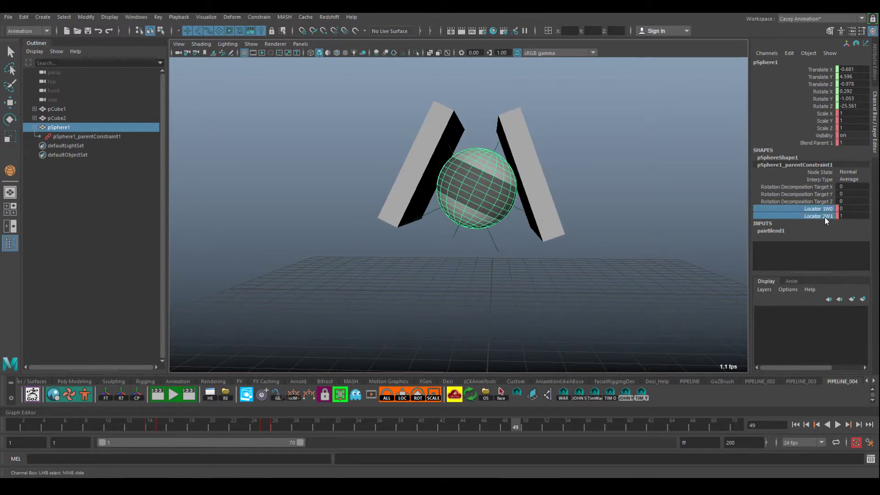
right_click(811, 218)
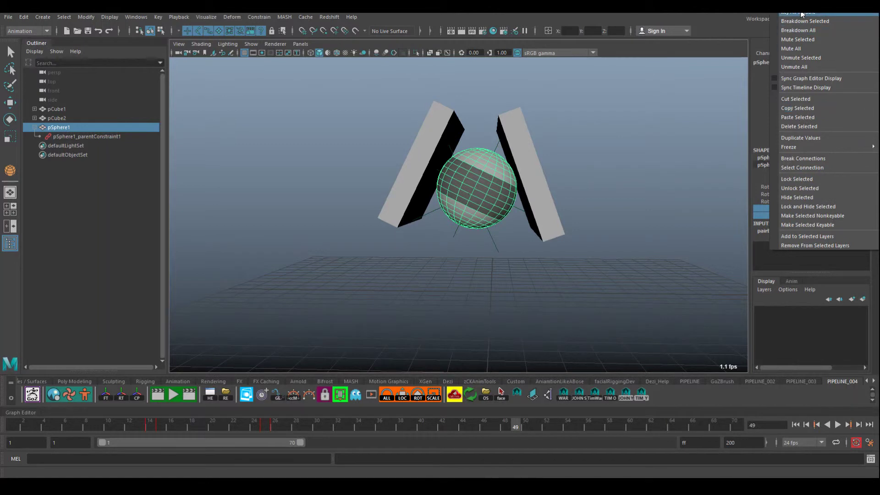
left_click(801, 2)
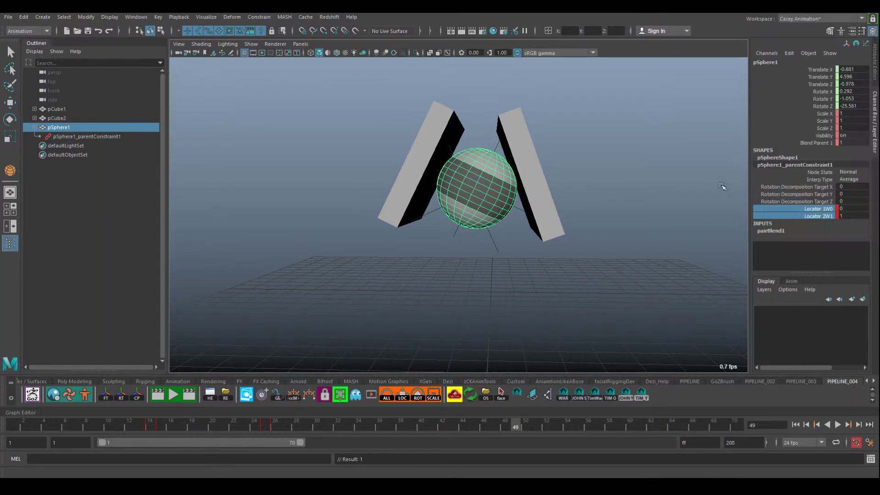
At frame 50, set Locator 1W0 to 1 and Locator 2W1 to 0, then scrub to compare
left_click(524, 426)
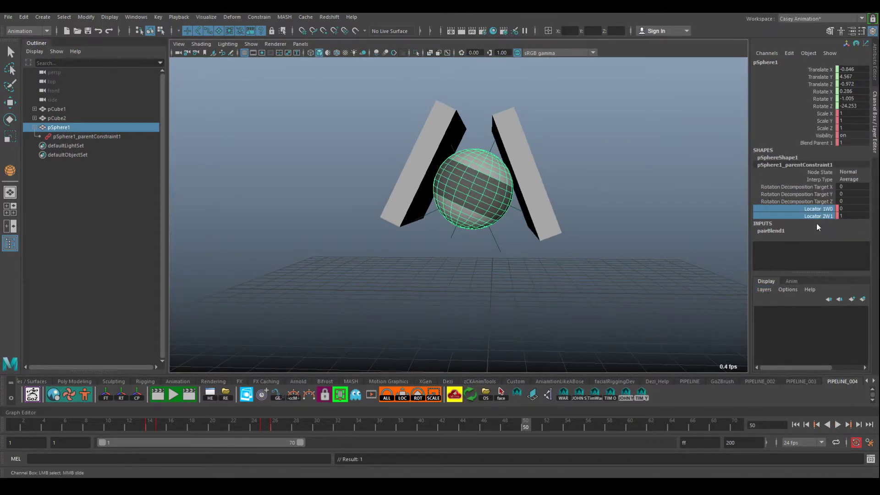
left_click(840, 209)
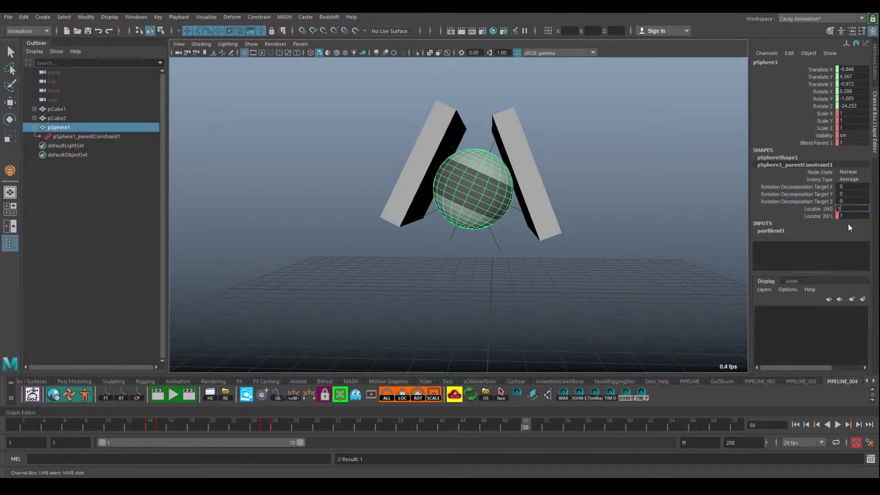
key("Return")
left_click(845, 216)
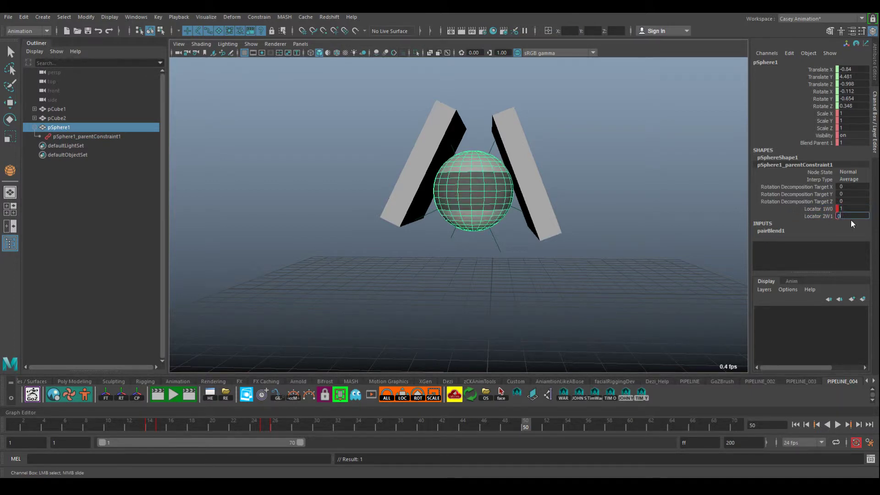
type("0")
key("Return")
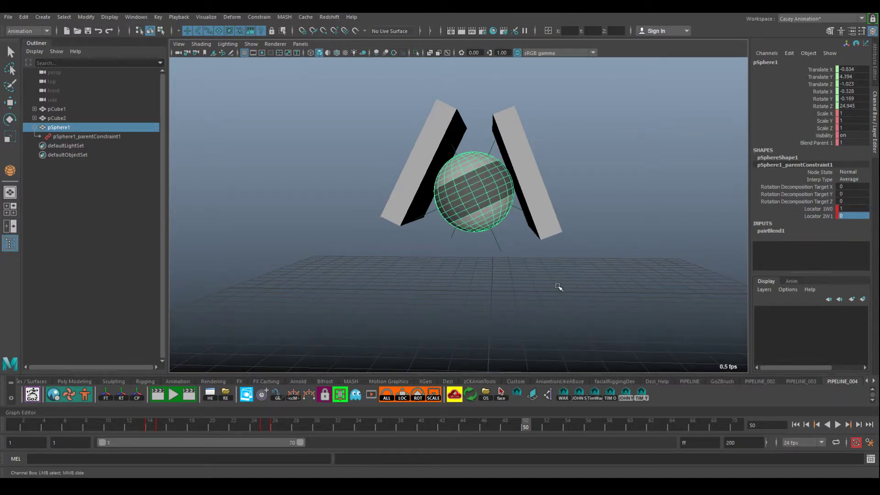
mouse_move(521, 423)
left_mouse_down()
mouse_move(489, 424)
mouse_move(523, 425)
left_mouse_up()
Key locator1 at frame 50 and play the animation from about frame 35
left_click(496, 244)
left_click(497, 244)
key("w")
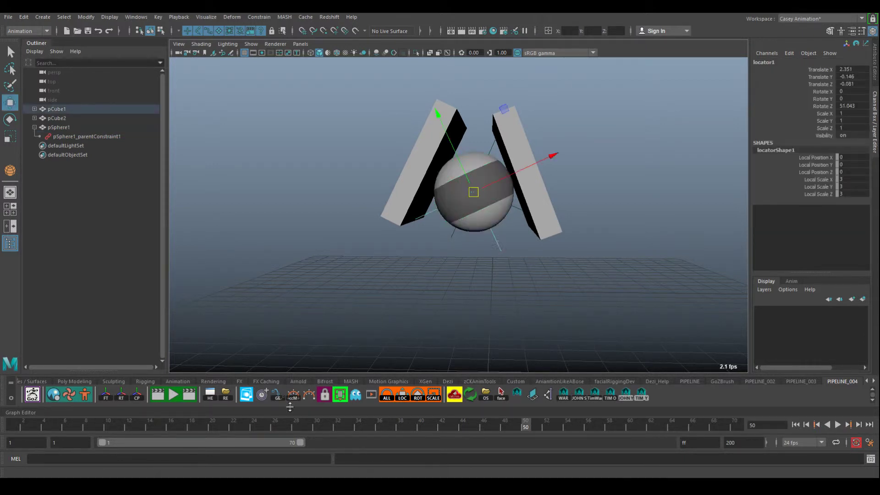
key("s")
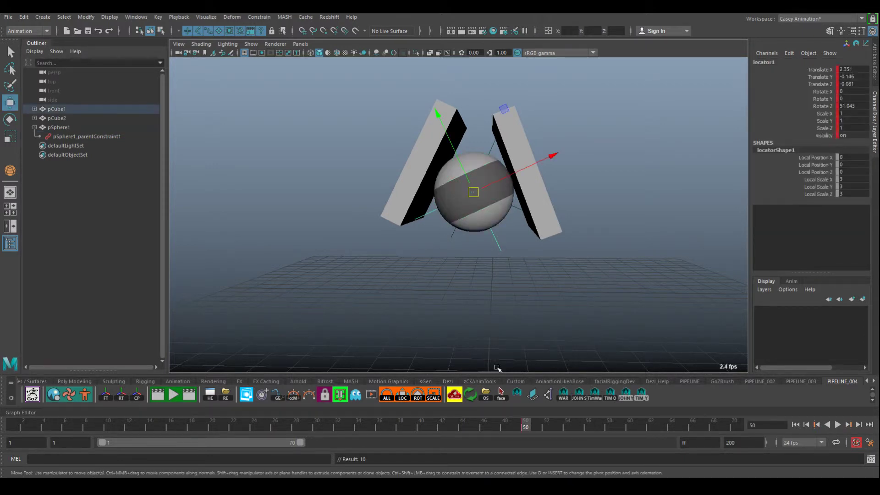
left_click_drag(524, 425, 161, 429)
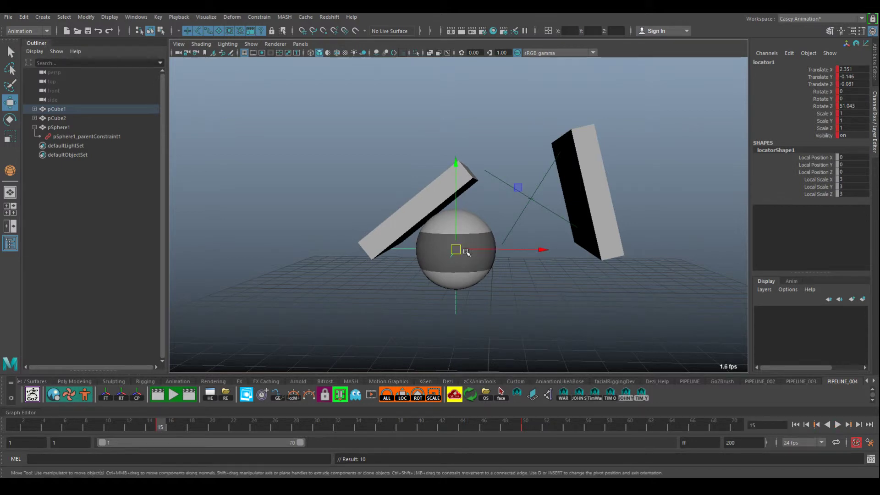
key("alt+v")
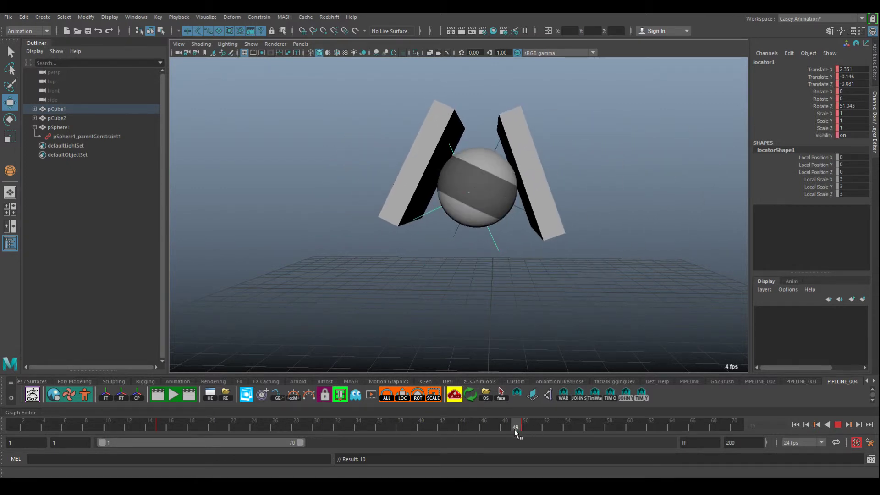
key("alt+v")
Test-rotate locator1 around Z, undo it, and zoom in on the boxes
key("e")
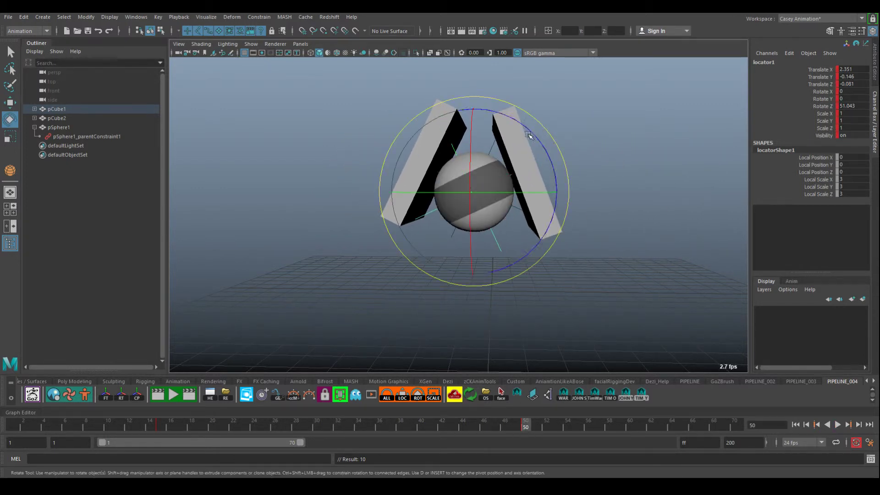
mouse_move(534, 137)
left_mouse_down()
mouse_move(553, 169)
mouse_move(533, 198)
left_mouse_up()
key("ctrl+z")
middle_click_drag(496, 223, 493, 239, "alt")
scroll(491, 241, "up", 2)
key("w")
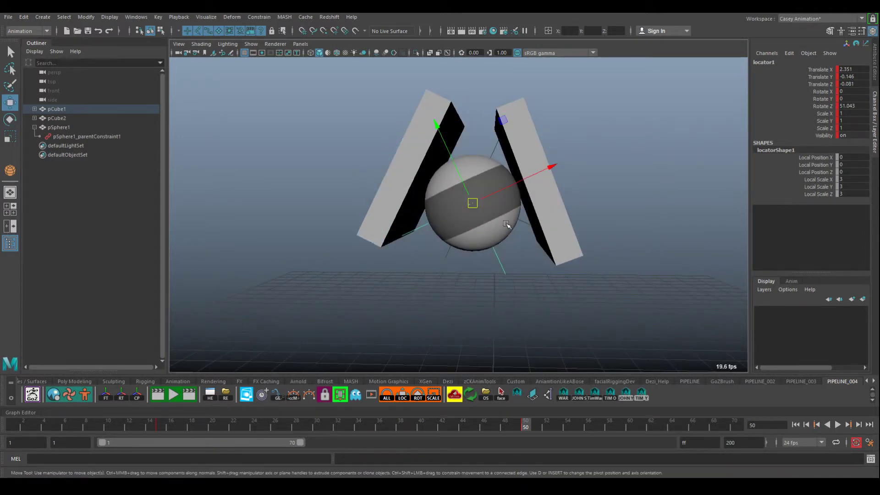
Select locator2, then add locator1 to the selection
left_click(493, 150)
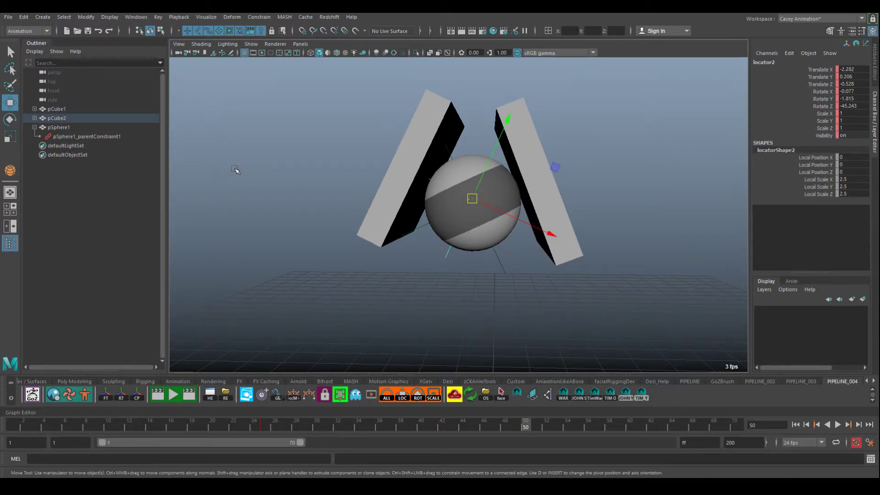
left_click(518, 141)
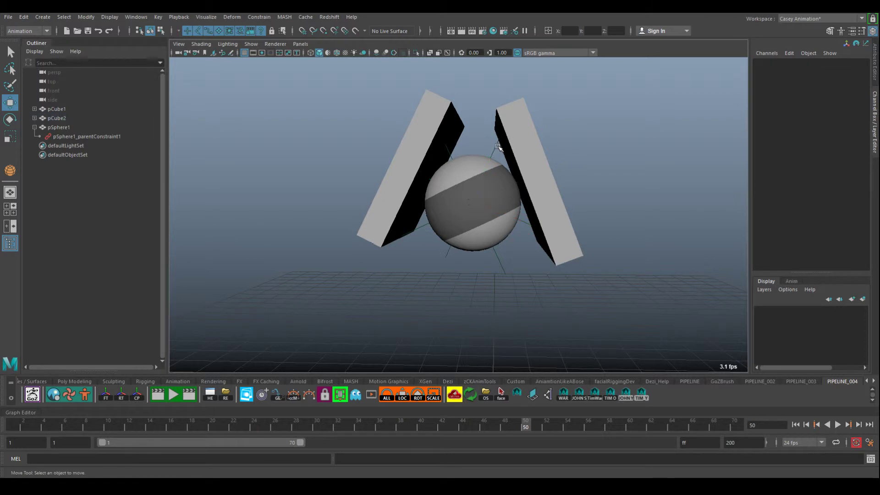
left_click(498, 147)
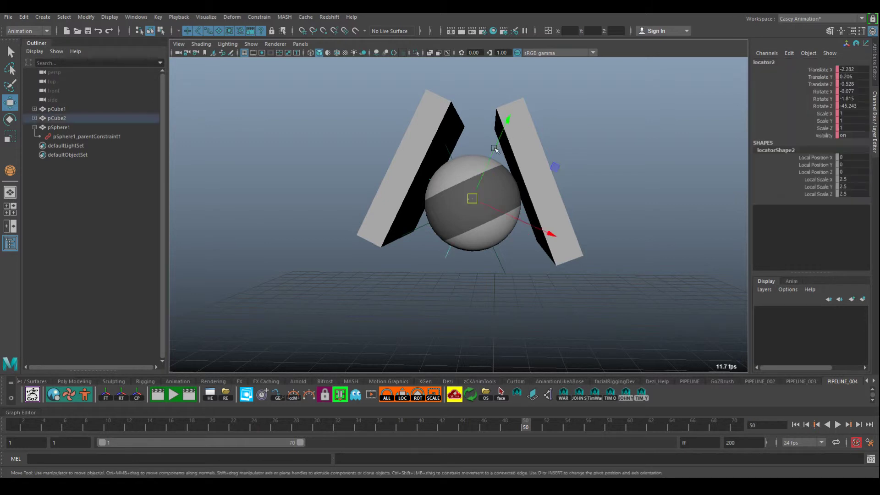
left_click(502, 268, "shift")
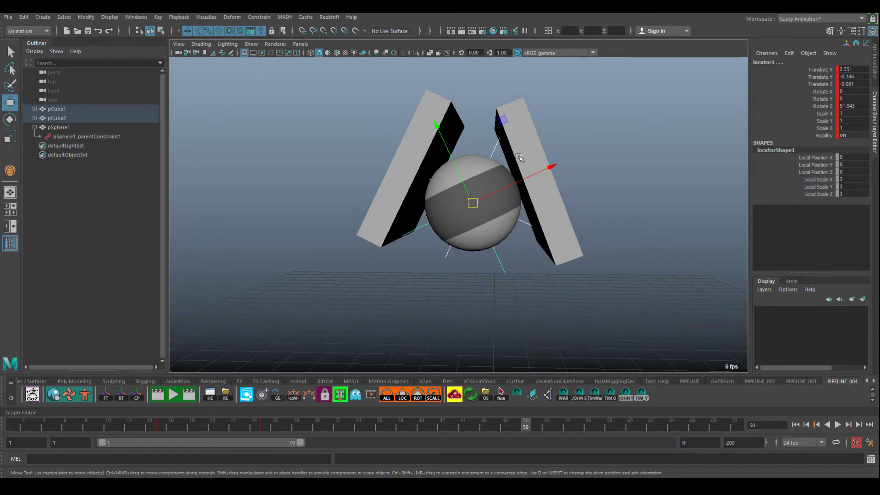
Parent-constrain locator1 to locator2, then return the timeline to frame 50
left_click(260, 18)
left_click(269, 40)
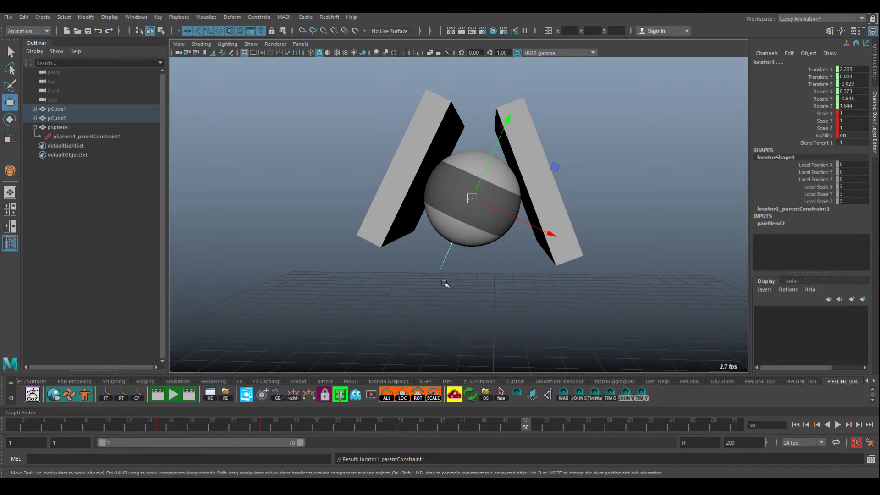
mouse_move(532, 427)
left_mouse_down()
mouse_move(598, 426)
mouse_move(525, 426)
left_mouse_up()
key("f")
Key locator1's Blend Parent at frame 50 and select its locator1_parentConstraint1
left_click(67, 118)
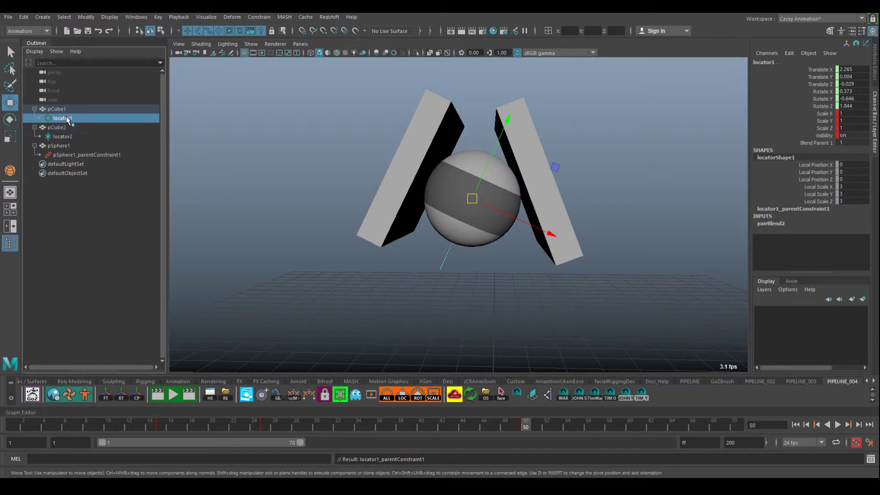
left_click_drag(389, 216, 396, 218, "alt")
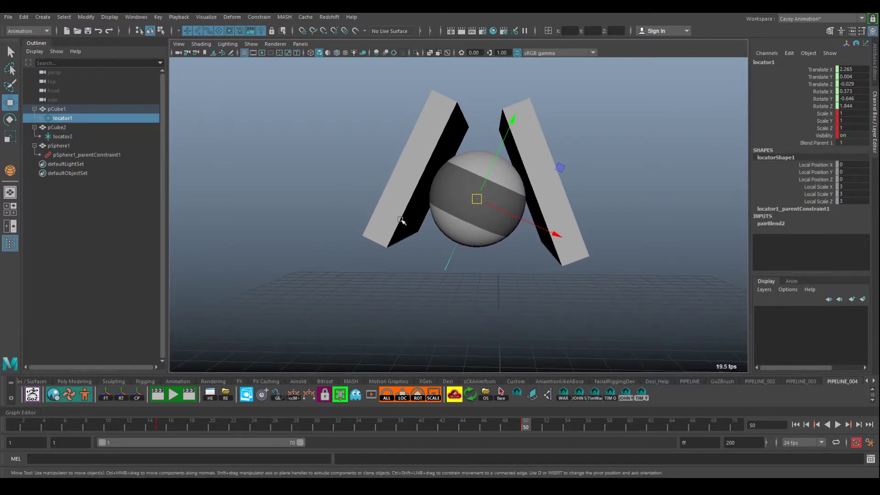
key("s")
left_click(39, 118)
left_click(65, 129)
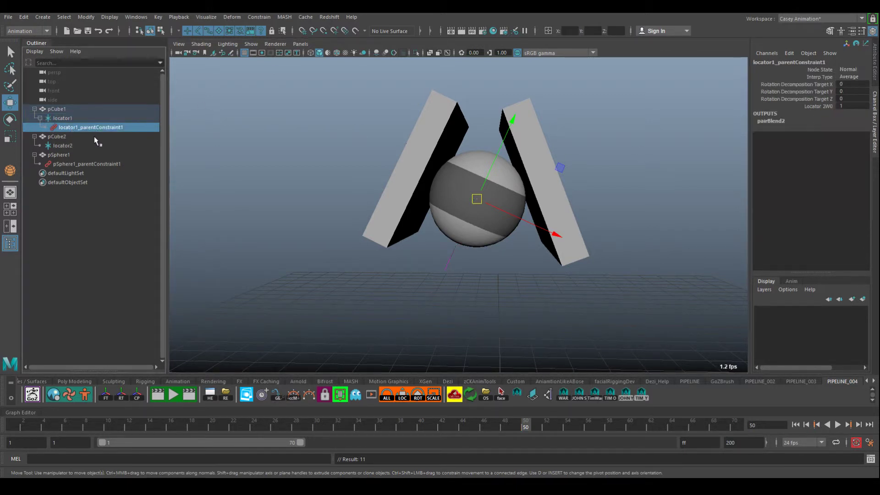
Delete locator1's parent constraint, play back, then undo the last selection and keyframe
key("Delete")
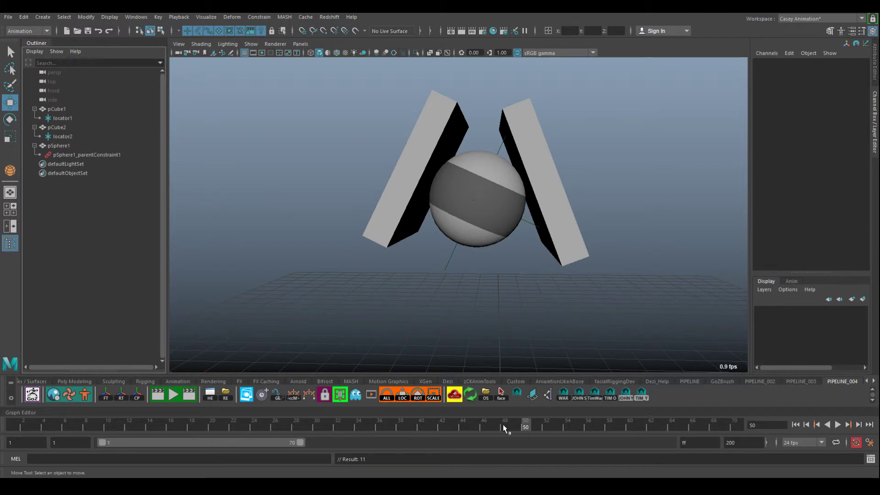
key("alt+v")
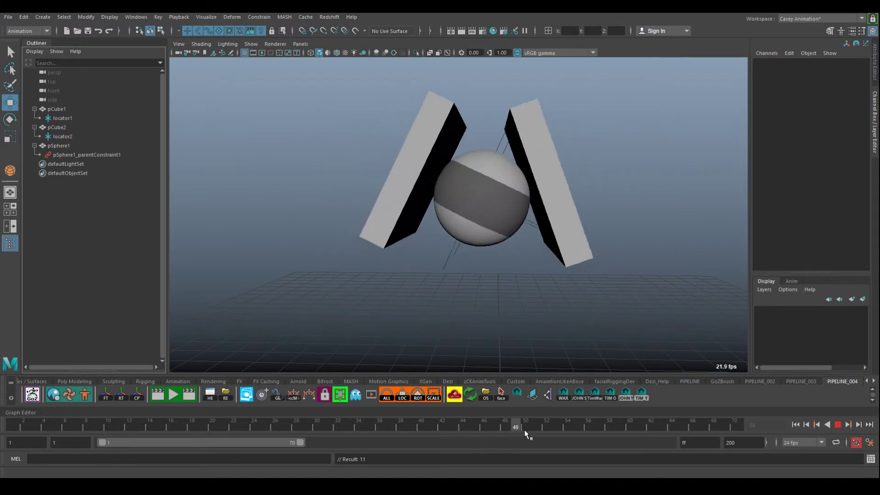
mouse_move(527, 434)
left_mouse_down()
mouse_move(620, 426)
mouse_move(403, 424)
left_mouse_up()
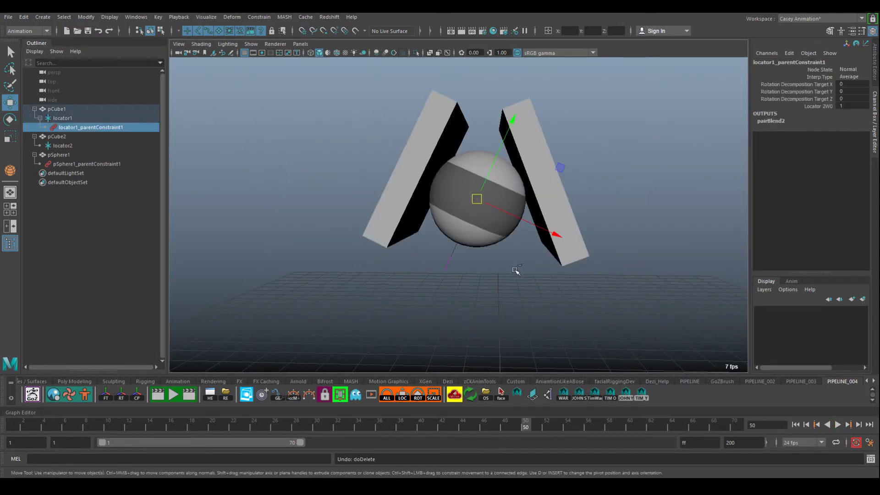
key("ctrl+z")
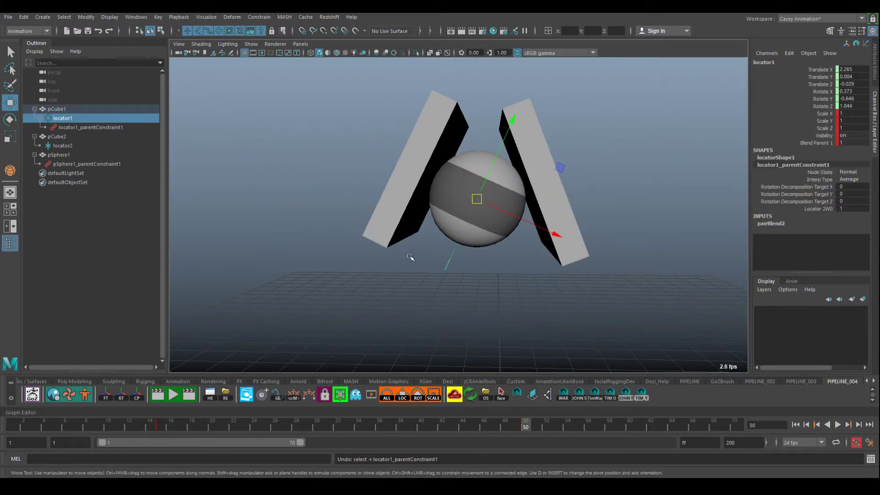
key("ctrl+z")
key("ctrl+z")
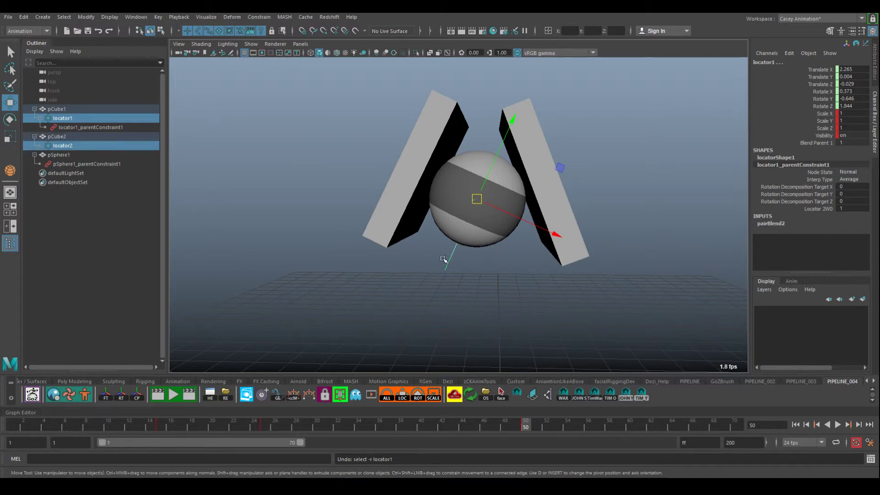
Try deleting locator1's parent constraint twice, undoing each deletion to restore it
left_click(100, 127)
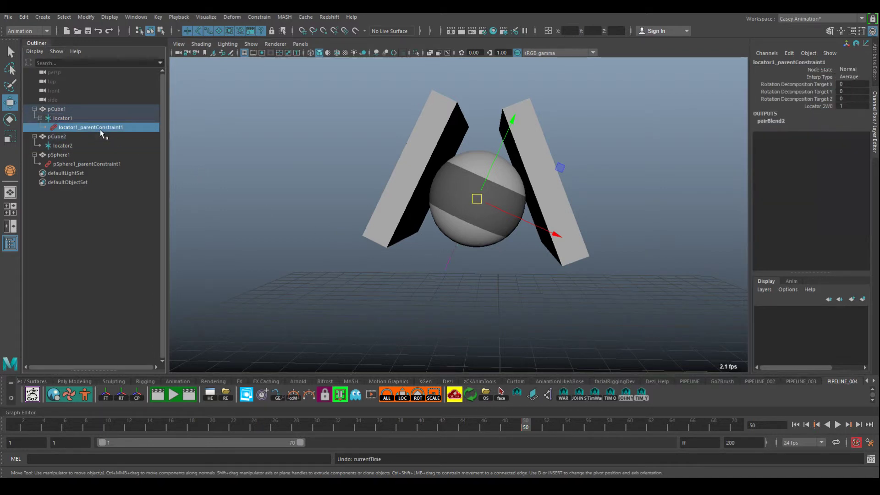
key("Delete")
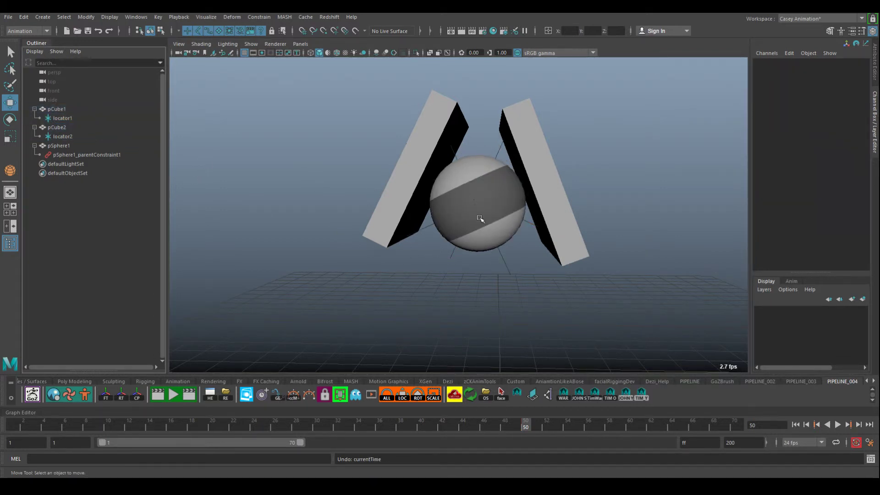
key("ctrl+z")
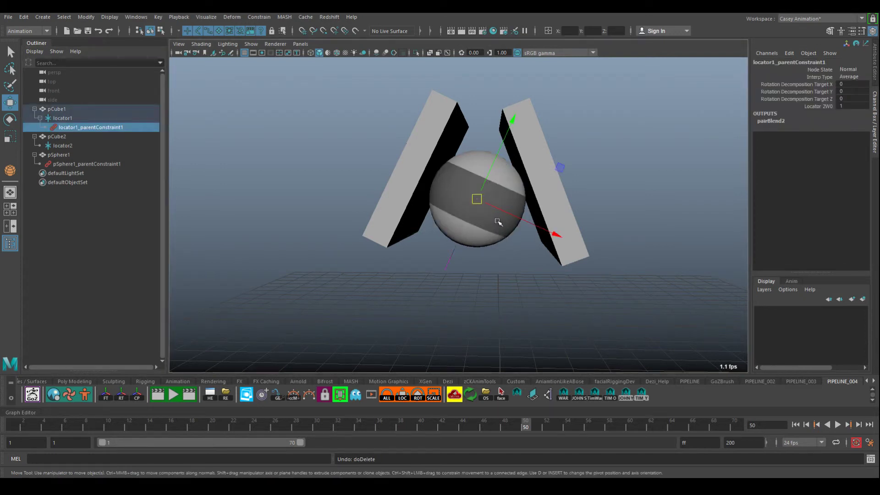
key("Delete")
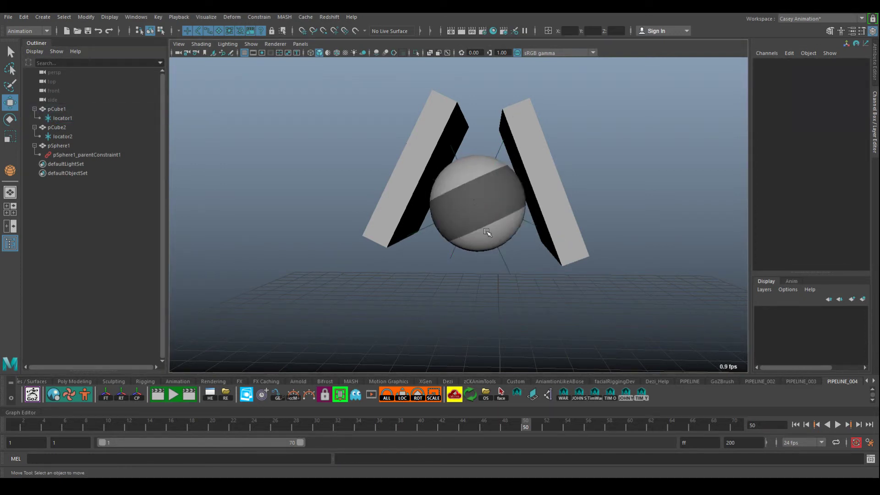
key("ctrl+z")
Delete locator1 with its constraint twice, restoring it with undo each time
left_click(65, 120)
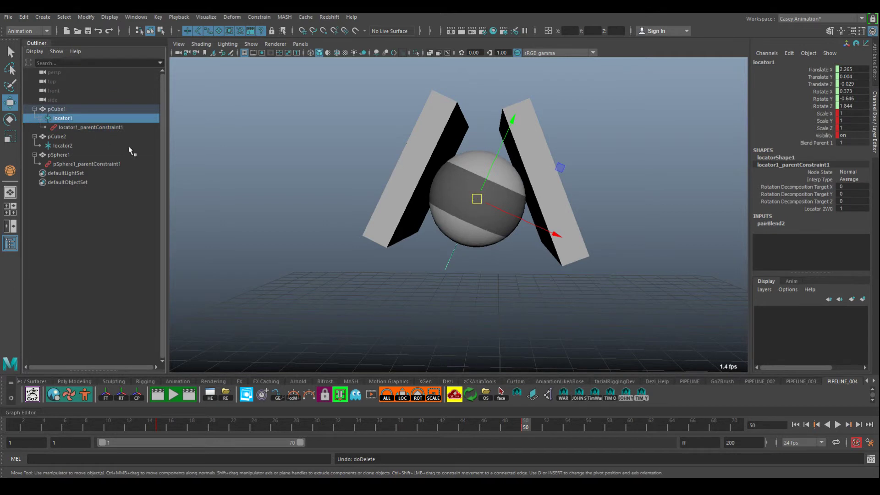
key("Delete")
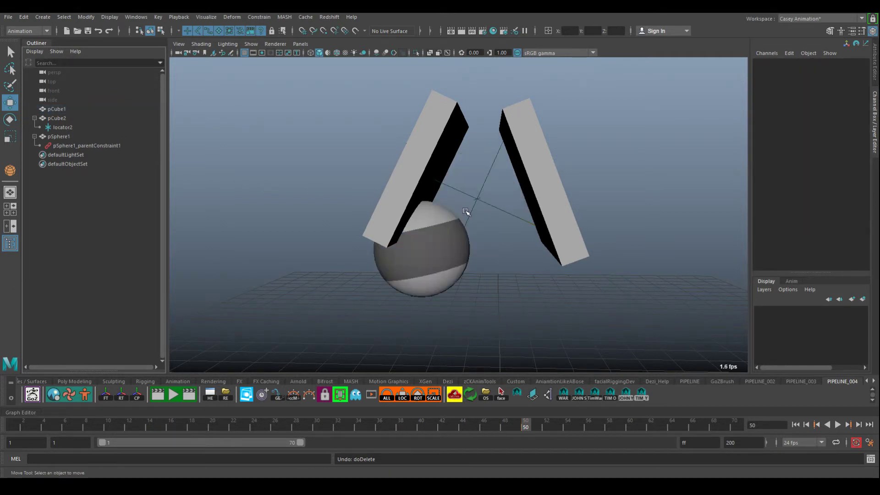
key("ctrl+z")
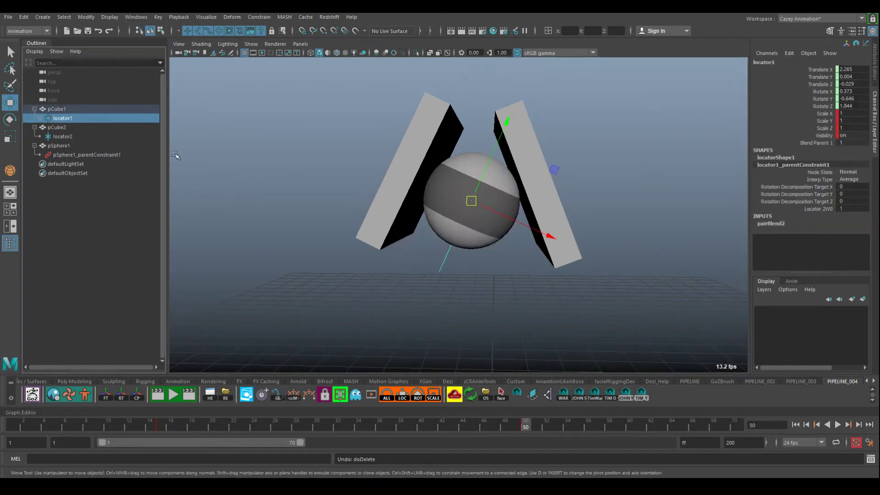
key("Delete")
key("ctrl+z")
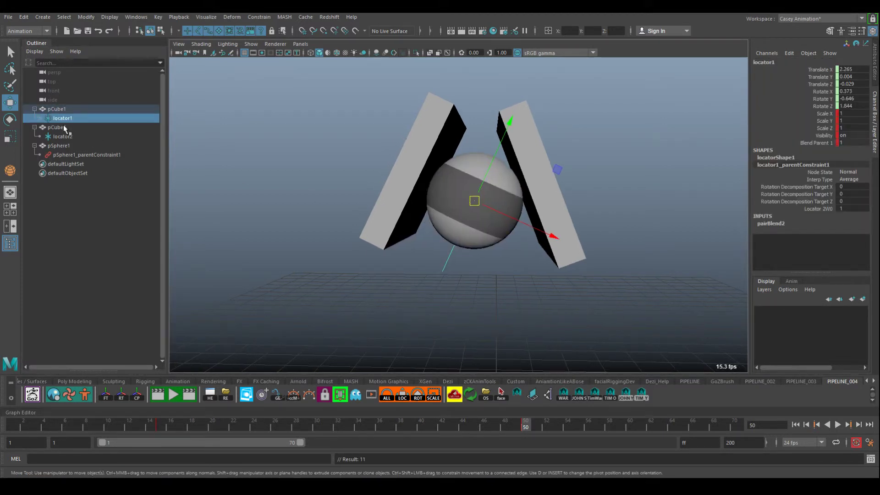
Remove locator1_parentConstraint1 for good and play the sphere's handoff animation
left_click(39, 119)
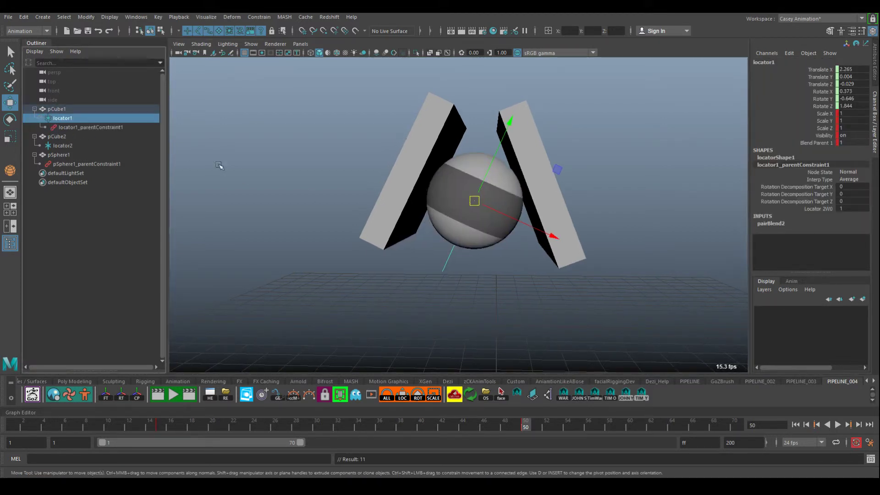
left_click(78, 127)
key("Delete")
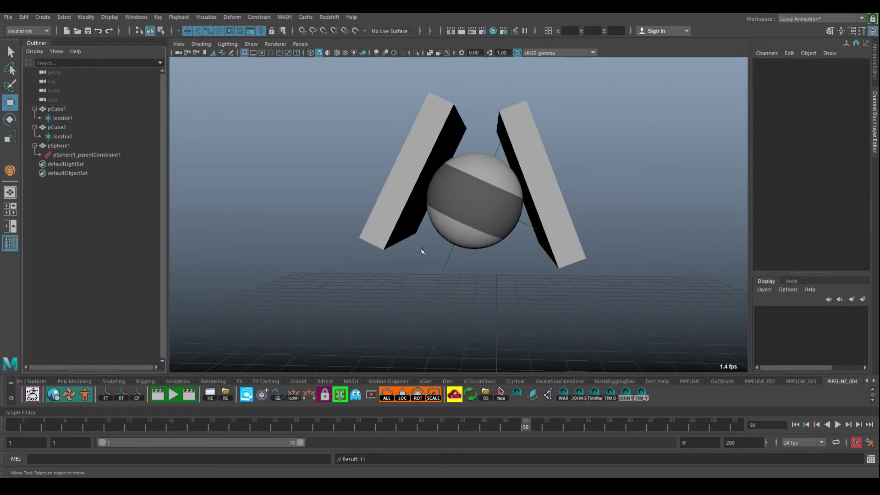
key("alt+v")
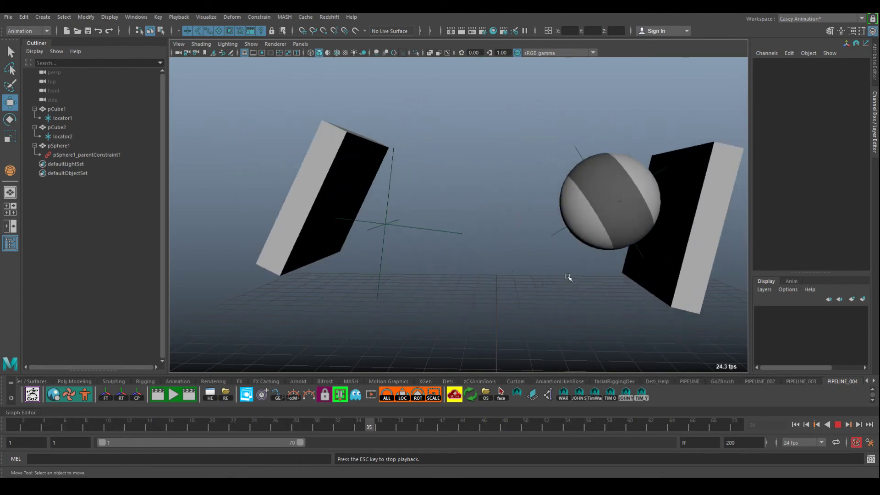
Stop and restart playback, select locator1, and play up to frame 15
key("Escape")
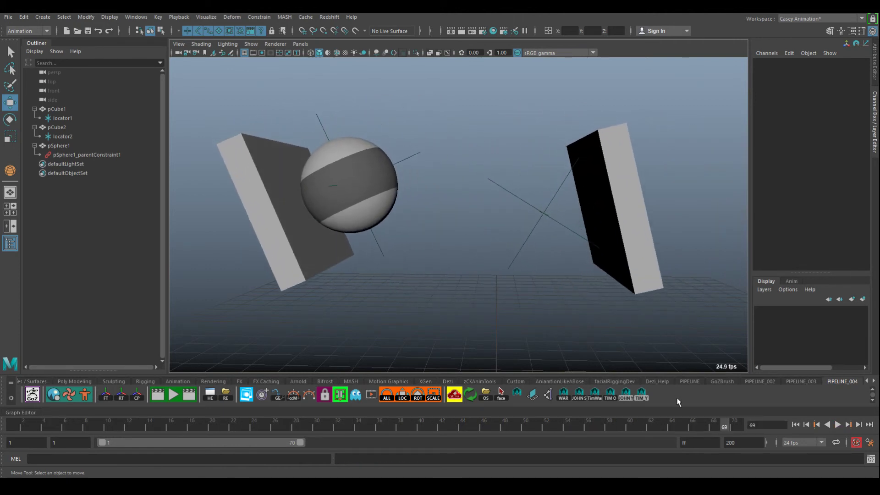
key("alt+v")
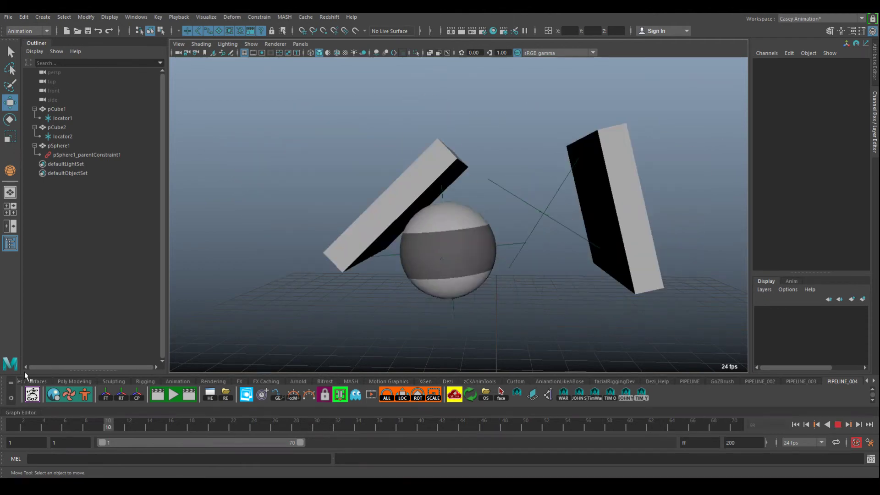
key("Escape")
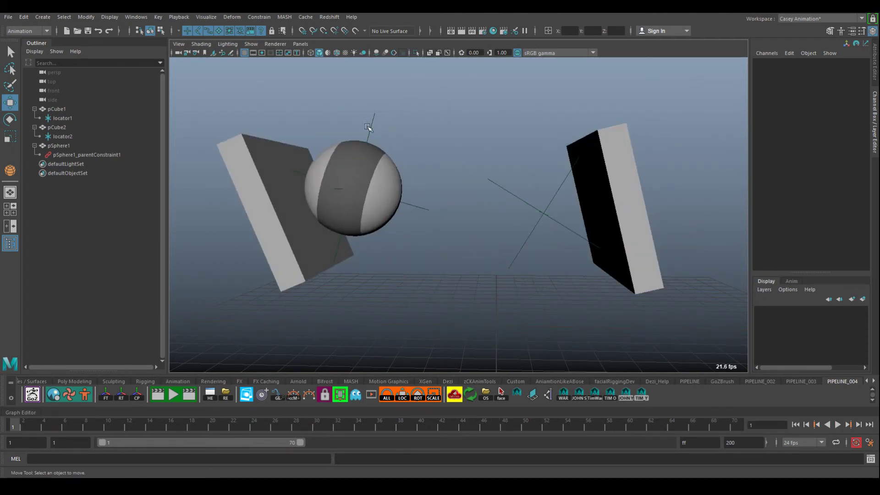
left_click(372, 130)
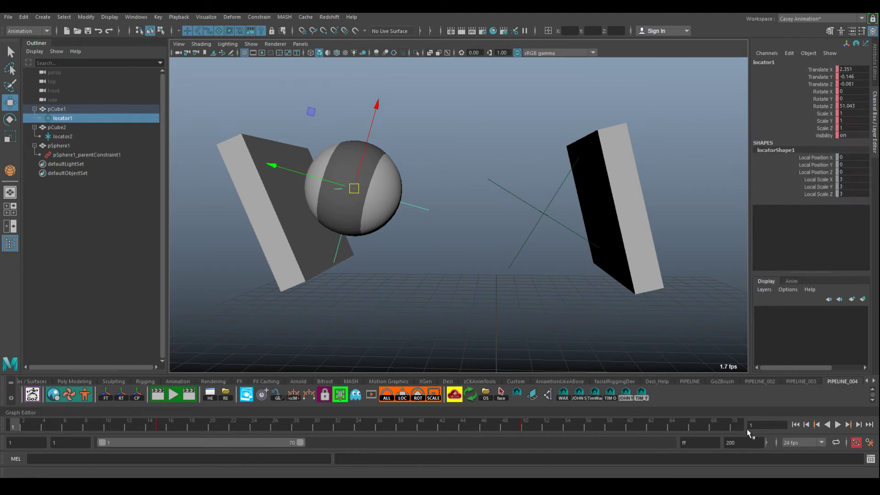
key("alt+v")
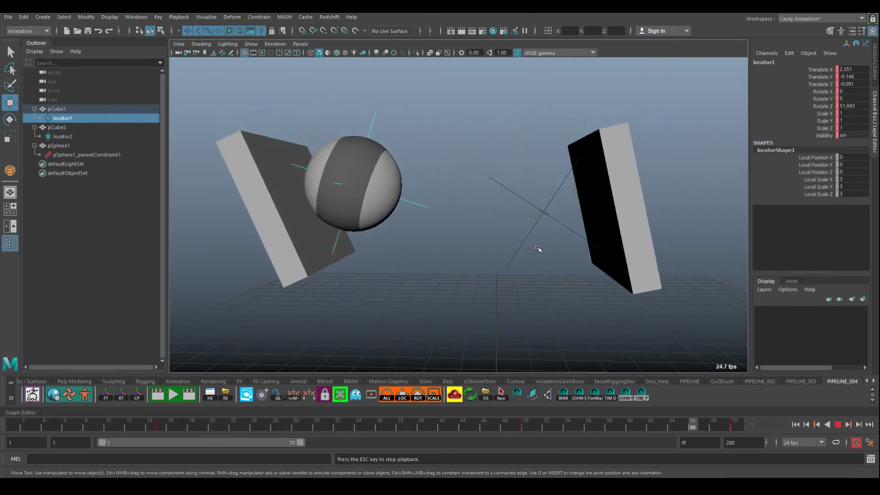
key("Escape")
Replay from frame 1 to frame 55, then jump to the last frame, 70
left_click(10, 430)
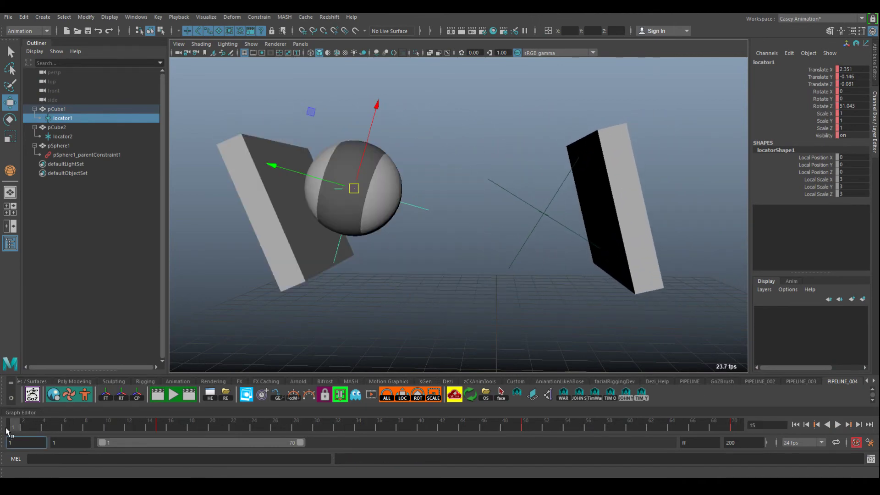
key("alt+v")
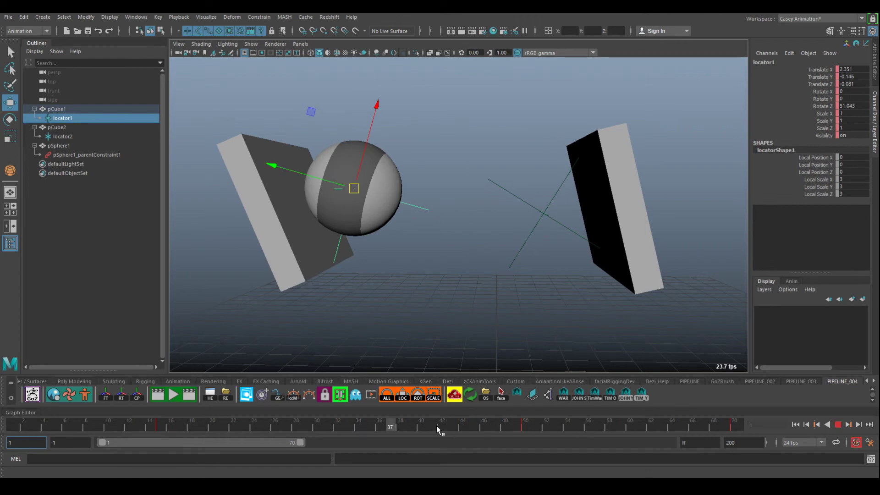
key("Escape")
left_click_drag(735, 418, 735, 418)
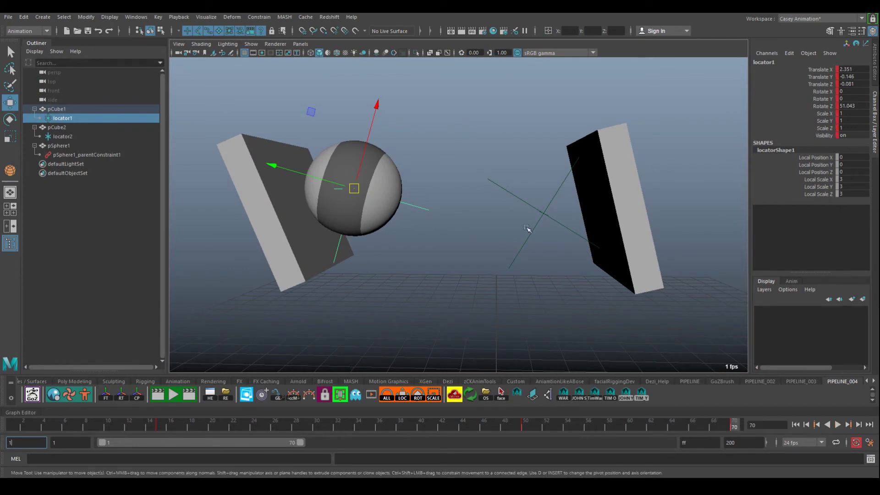
key("Return")
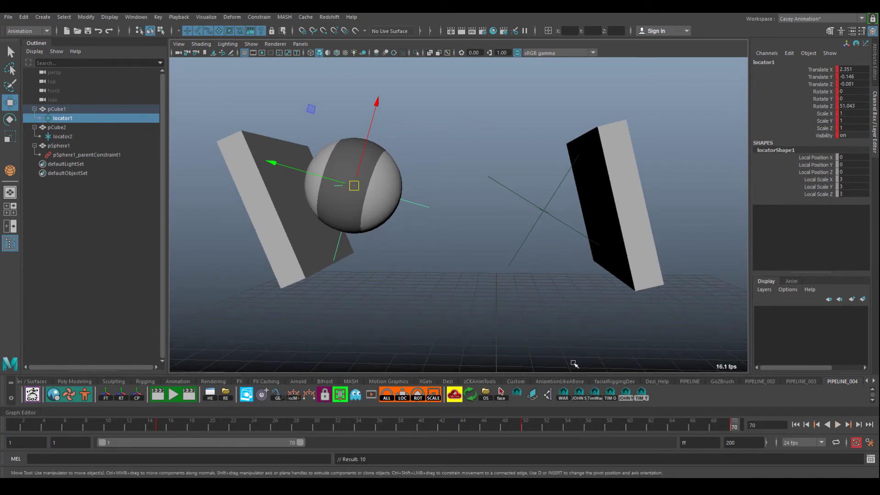
Dismiss the time slider menu, go back to about frame 66, and play the animation
right_click(735, 428)
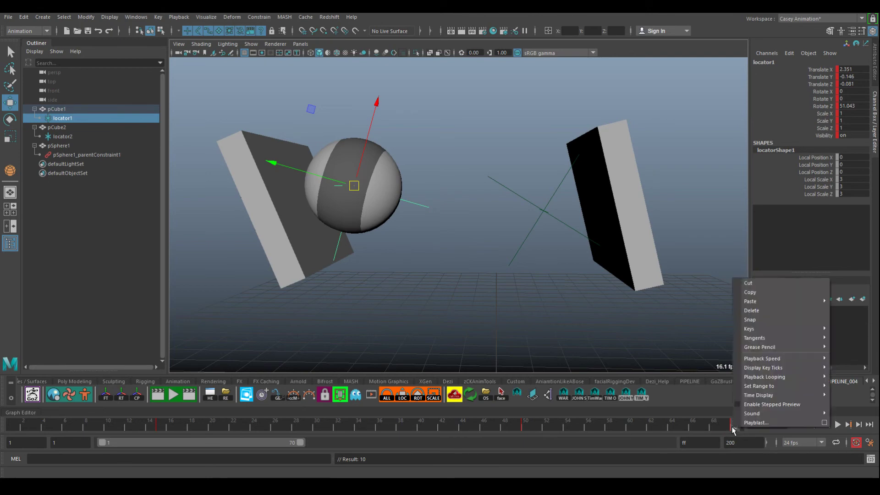
left_click(708, 435)
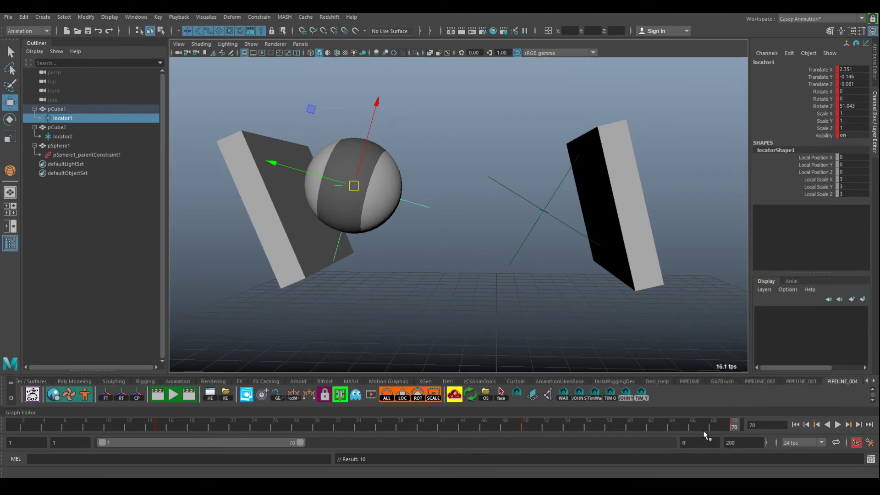
left_click_drag(702, 426, 635, 415)
key("alt+v")
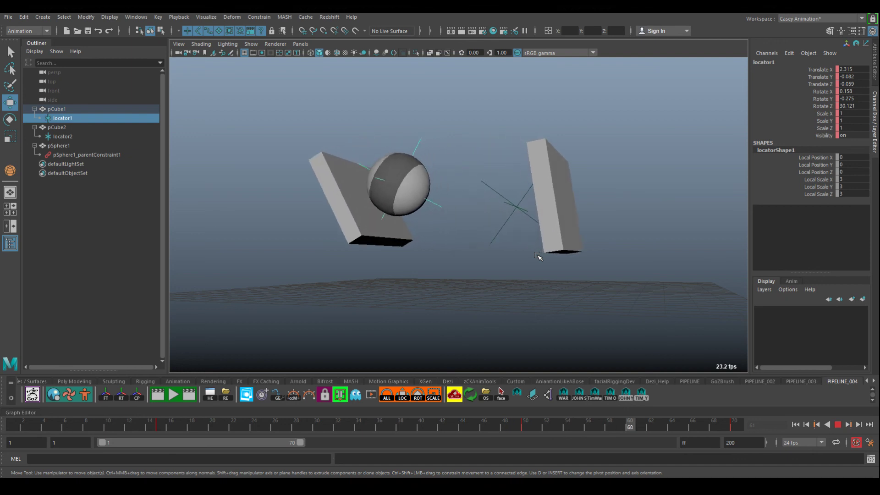
key("alt+Tab")
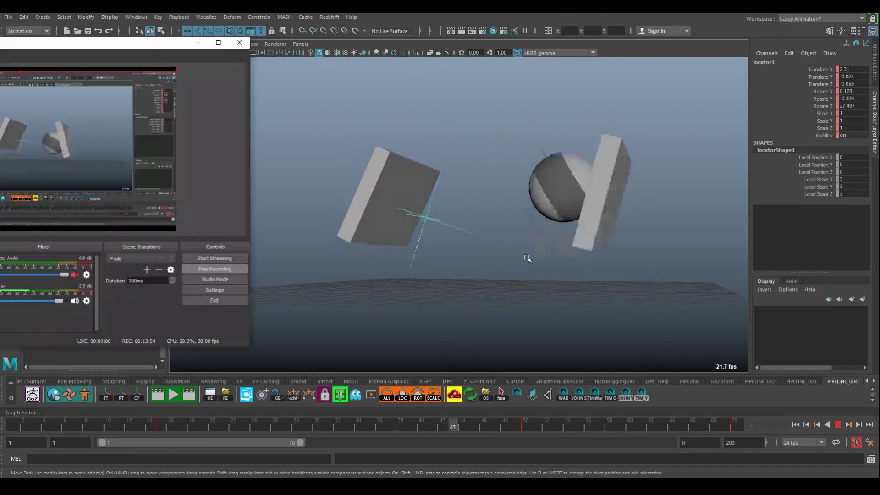